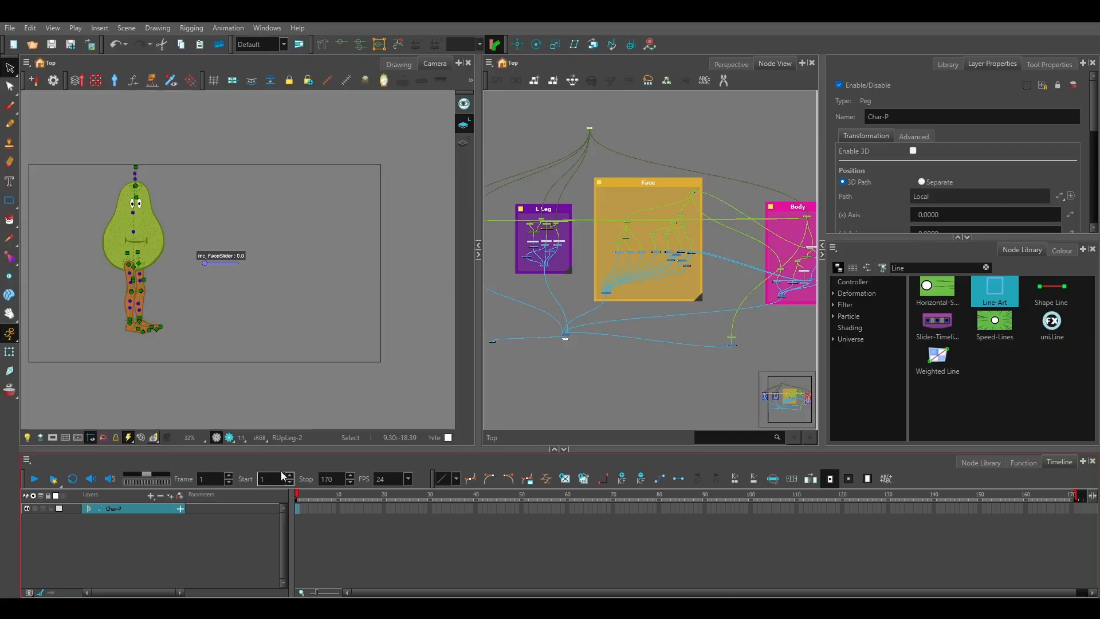
Deselect the Char-P layer and save the current scene
click(332, 538)
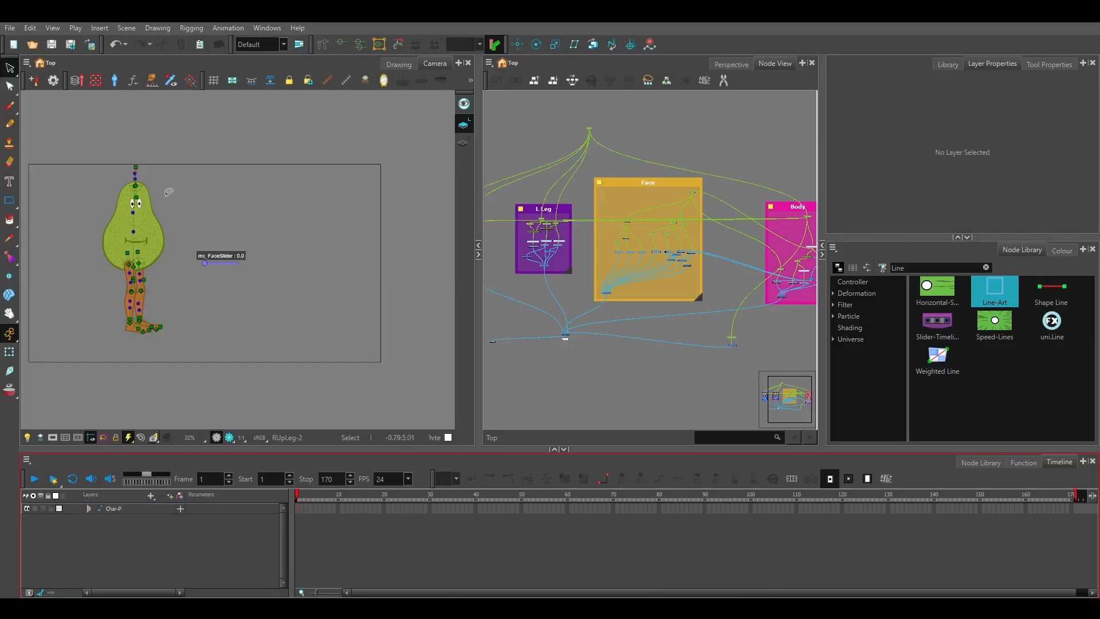
click(11, 28)
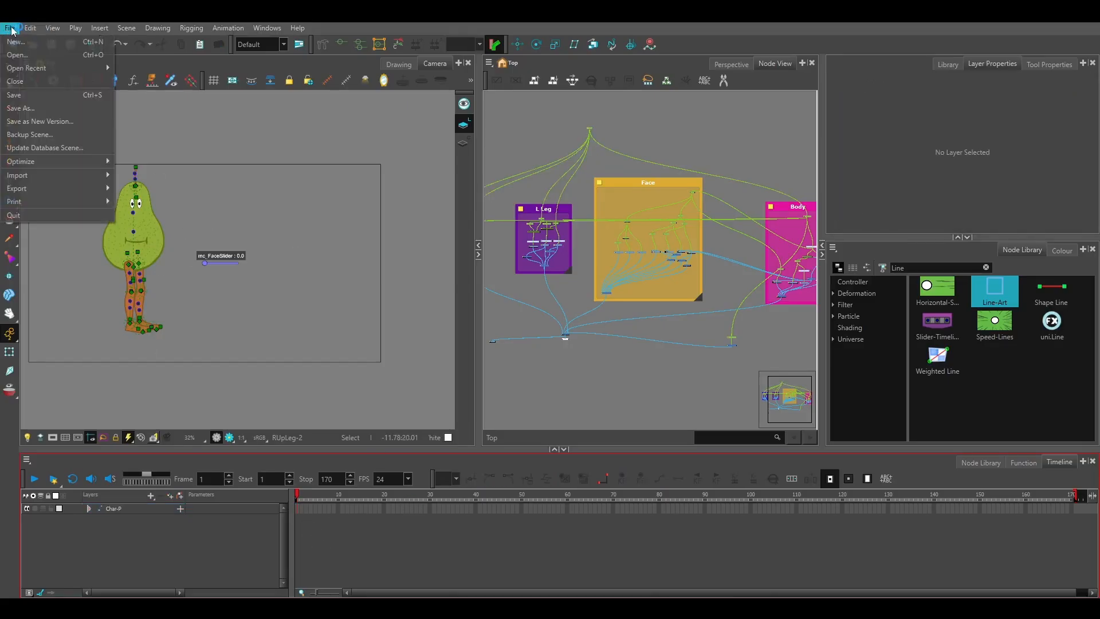
click(40, 95)
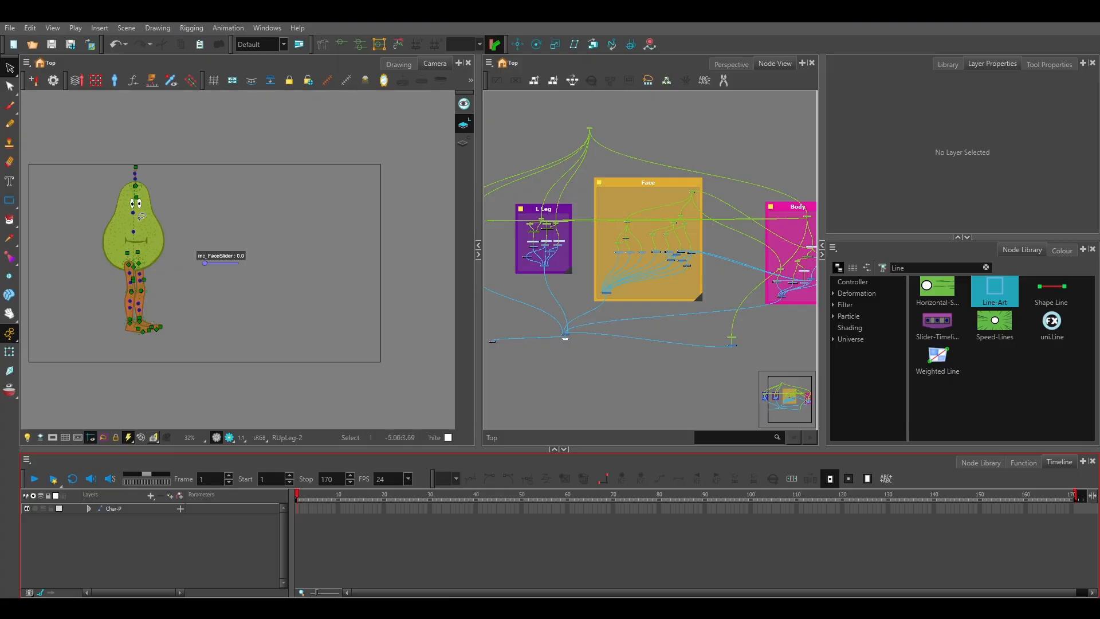
Save the scene as a new version named RobotWalk2D-RWalk01
click(10, 27)
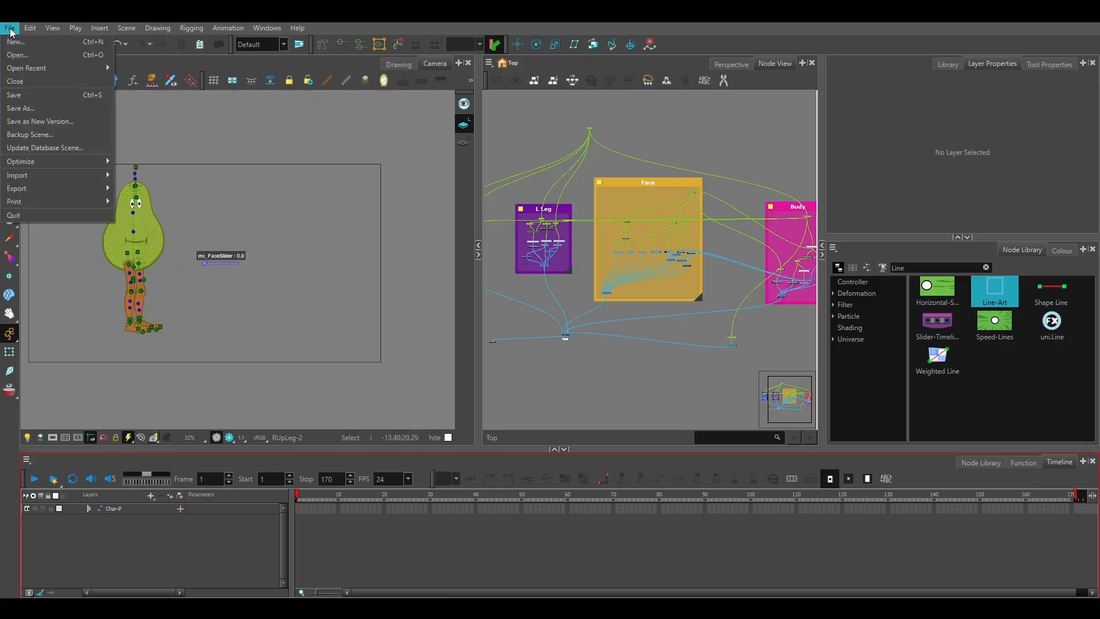
click(39, 122)
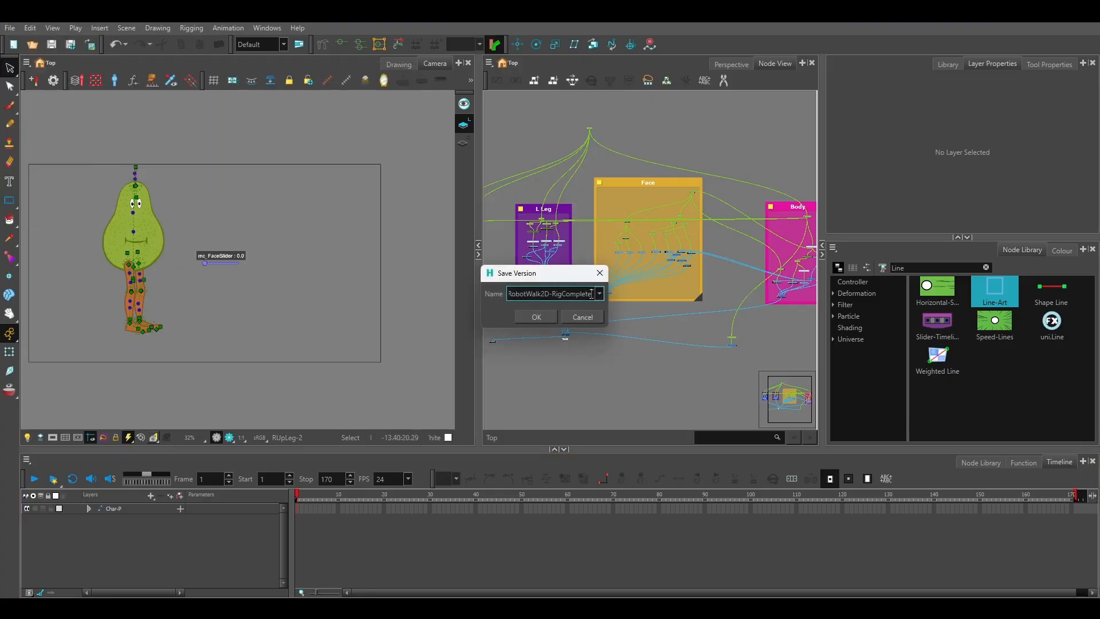
drag(585, 294, 555, 297)
text(Walk01)
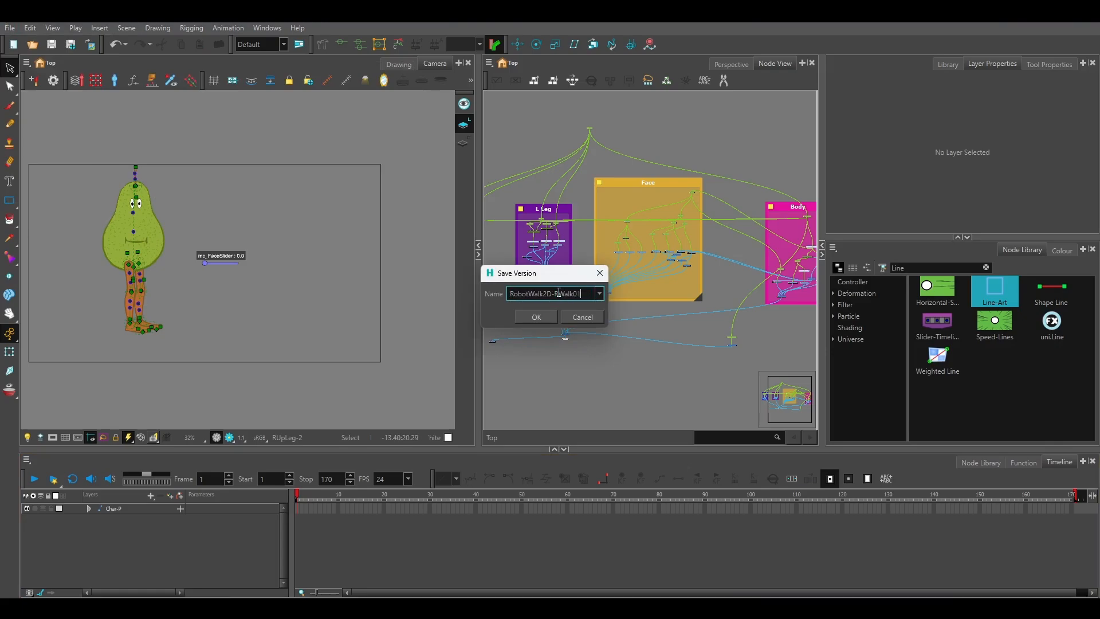
click(537, 317)
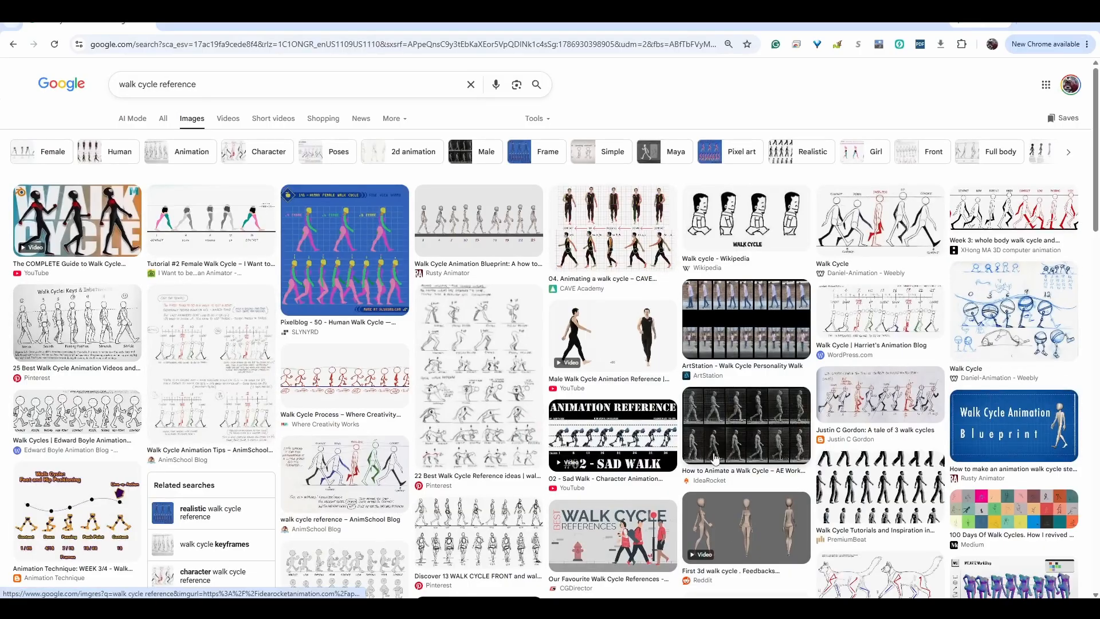
In Chrome, browse the walk cycle image results, open the five-pose Contact, Down, Pass Pos, Up, Contact drawing in a new tab and enlarge it
scroll(578, 469, down, 8)
scroll(577, 469, down, 5)
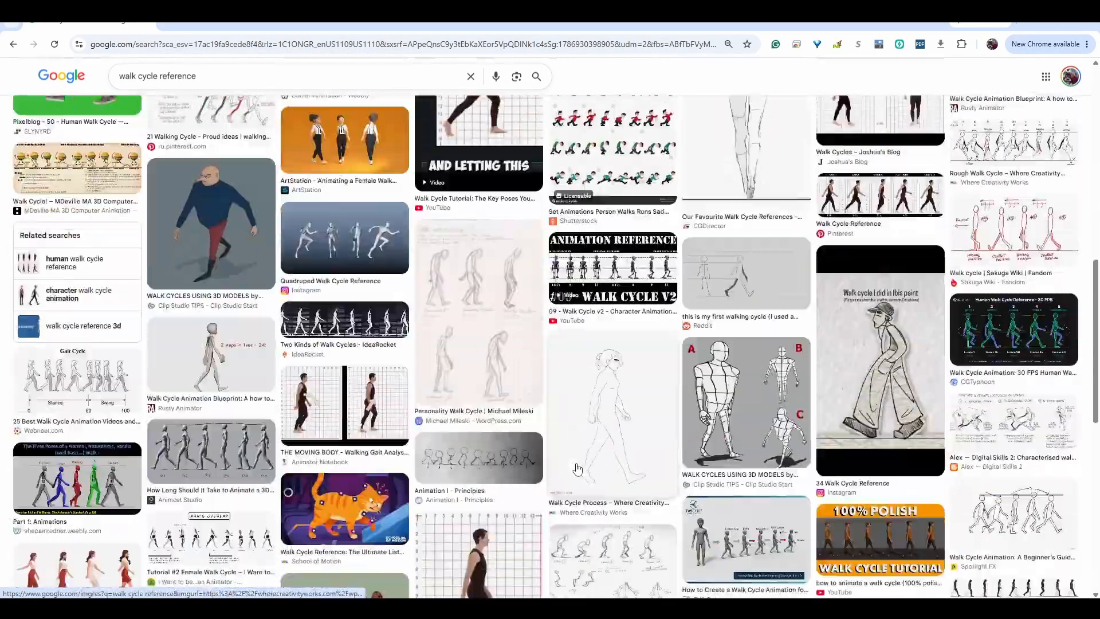
scroll(577, 469, up, 15)
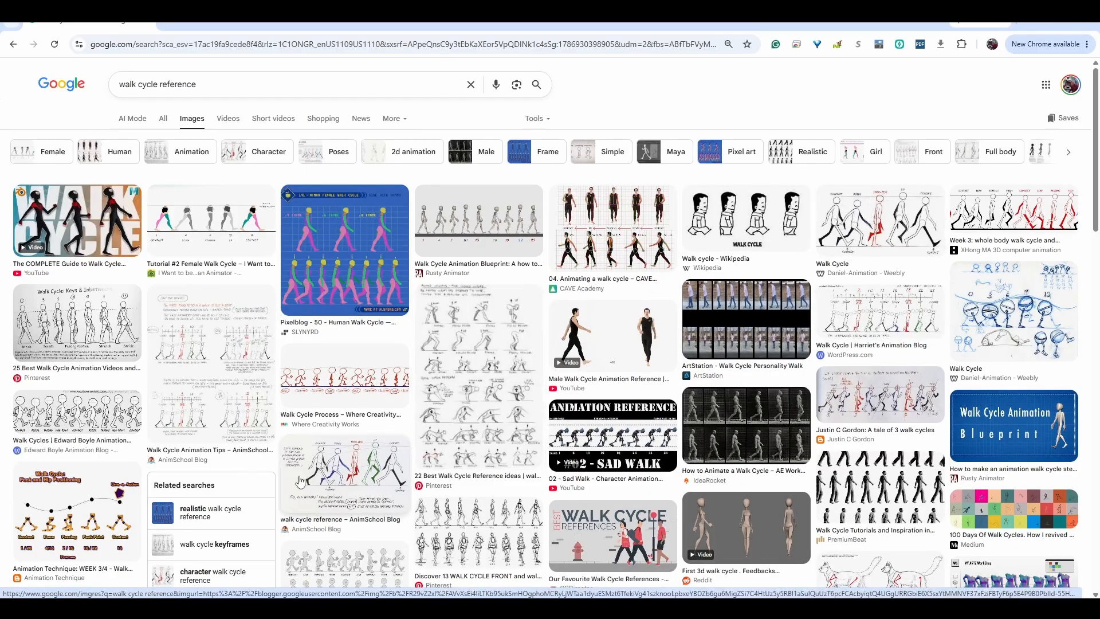
click(878, 224)
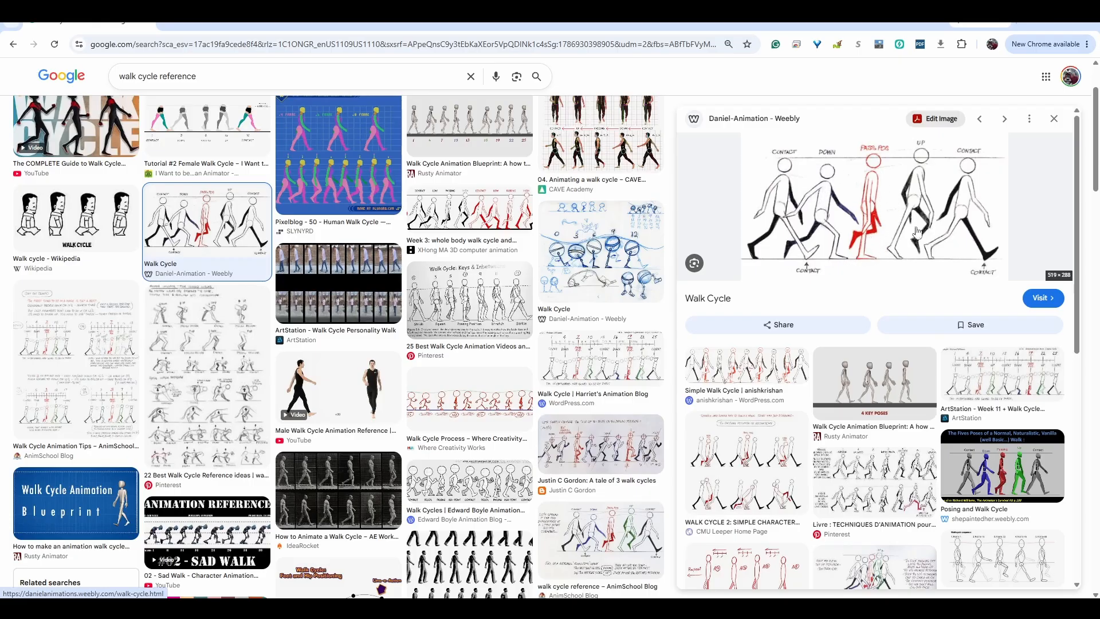
right_click(881, 211)
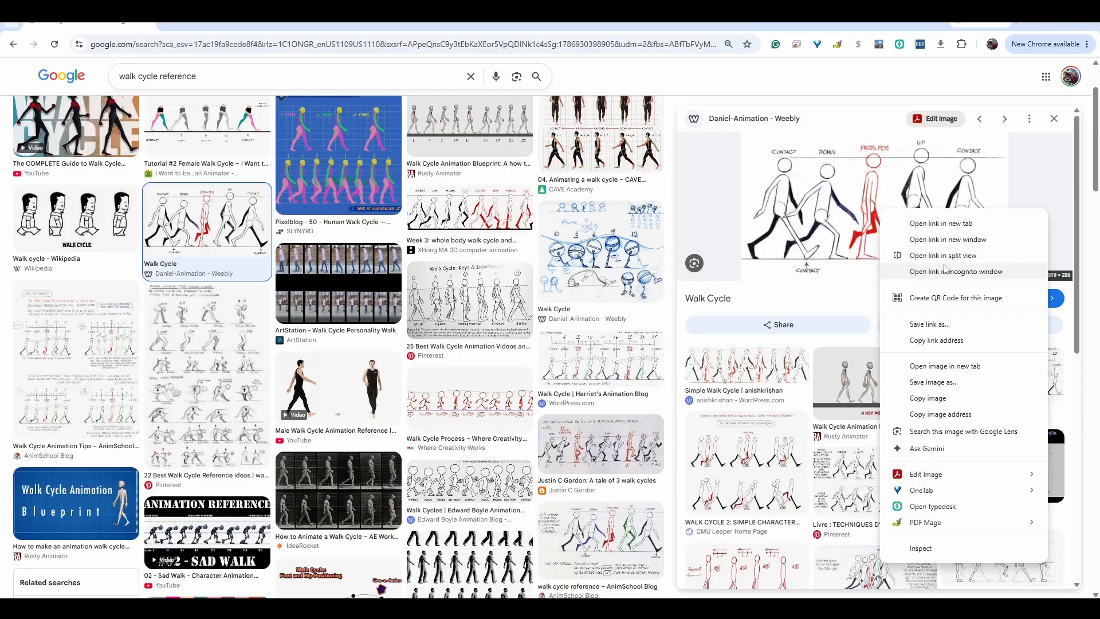
click(946, 366)
click(200, 23)
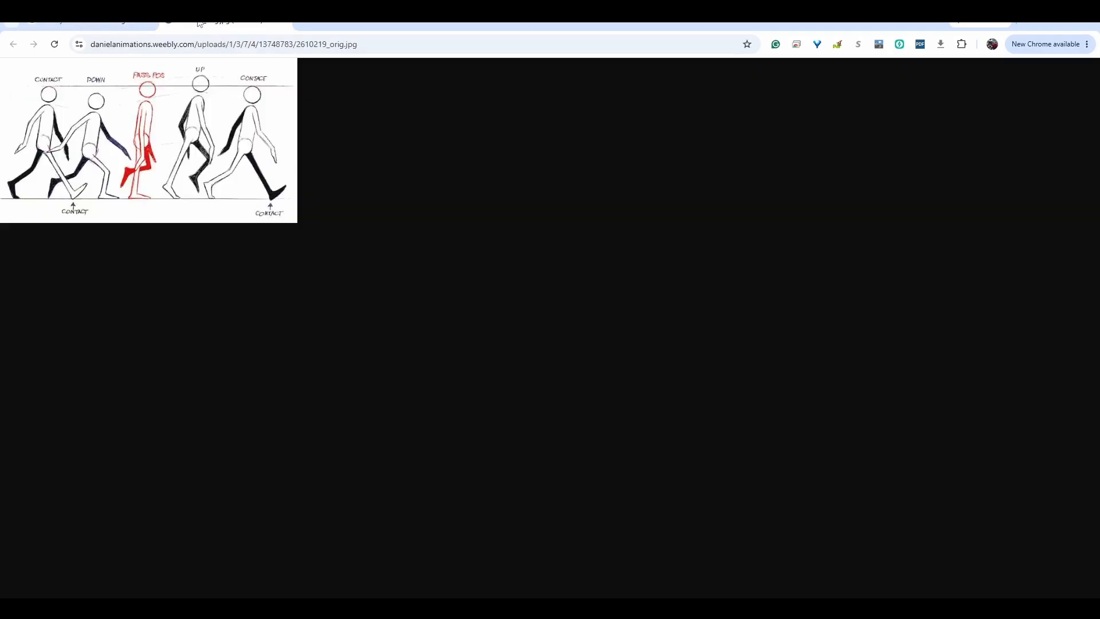
ctrl+scroll(383, 192, up, 7)
ctrl+scroll(298, 183, down, 2)
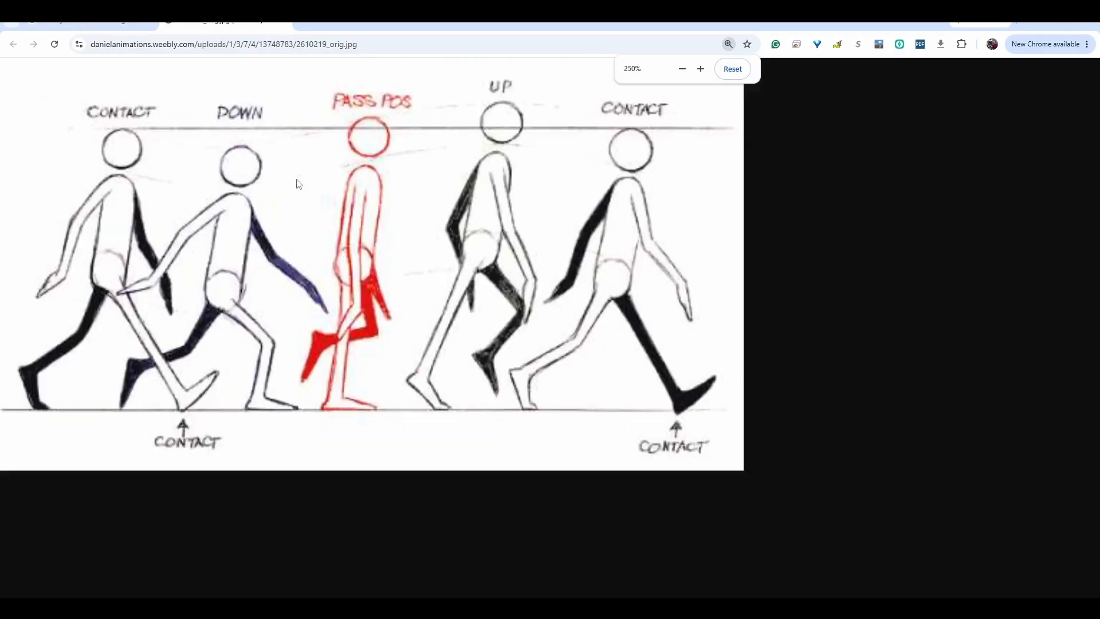
ctrl+scroll(297, 183, down, 1)
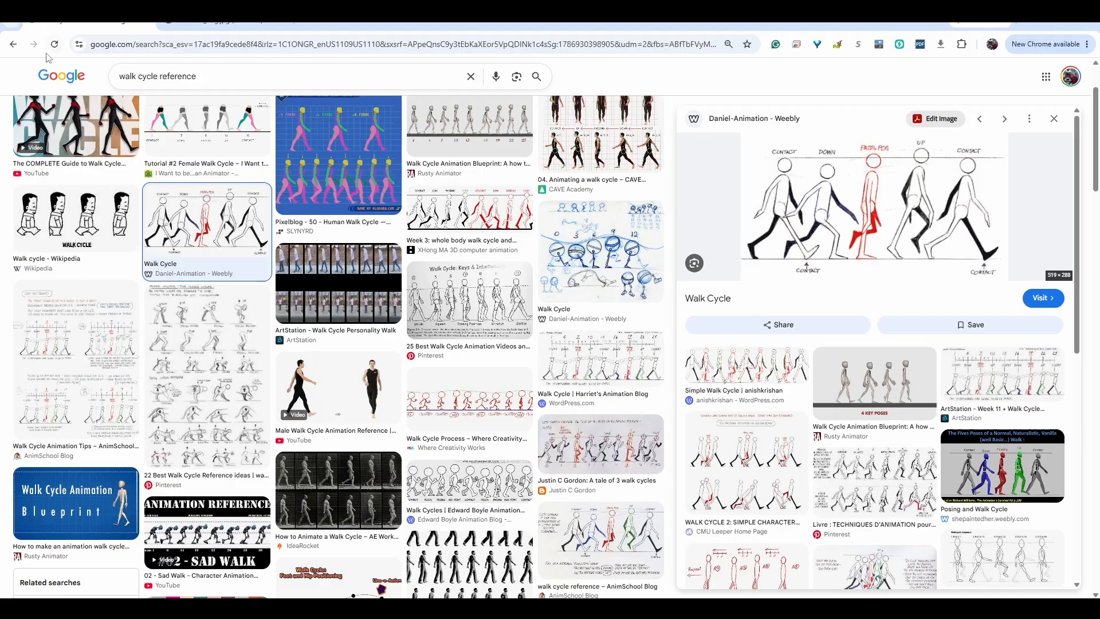
From the image results, open the eight-pose Contact, Low, Passing, High walk cycle reference in its own tab
click(95, 27)
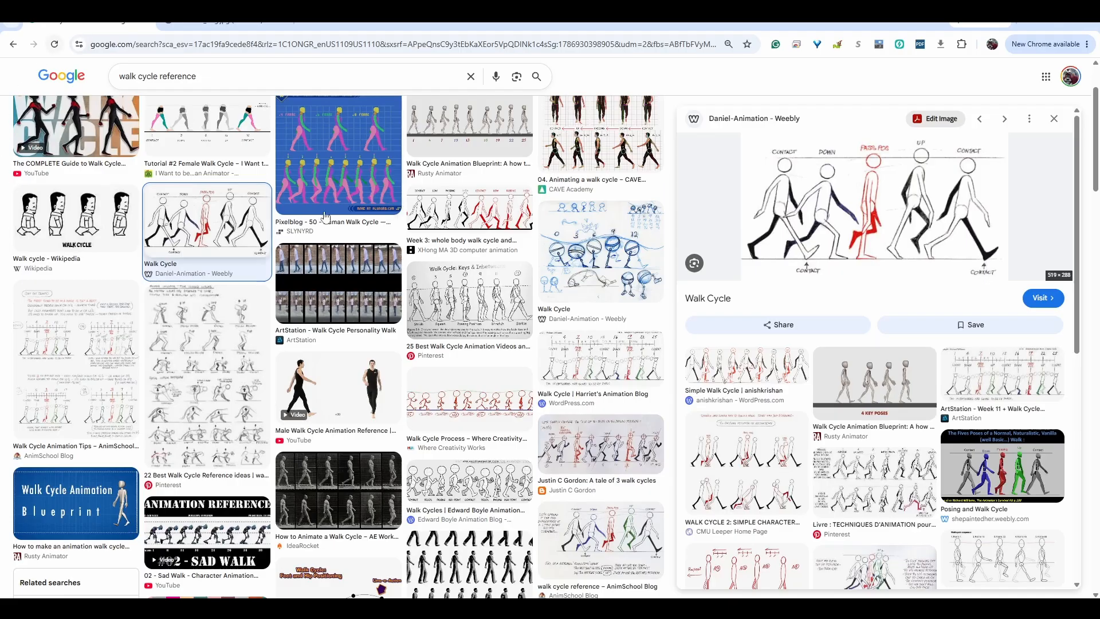
click(1054, 119)
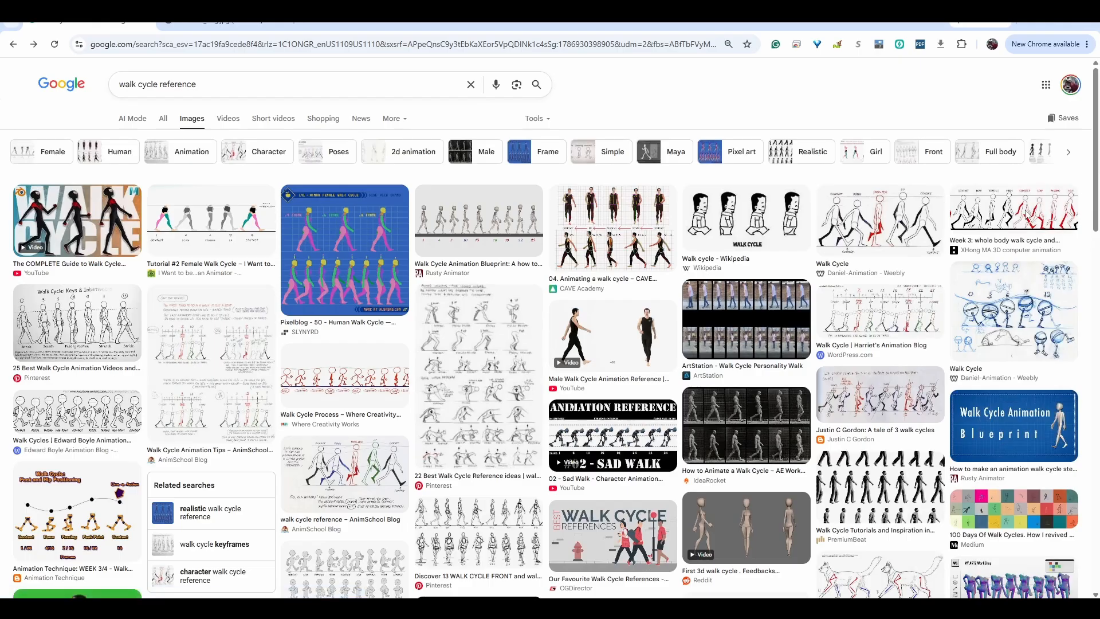
click(1029, 213)
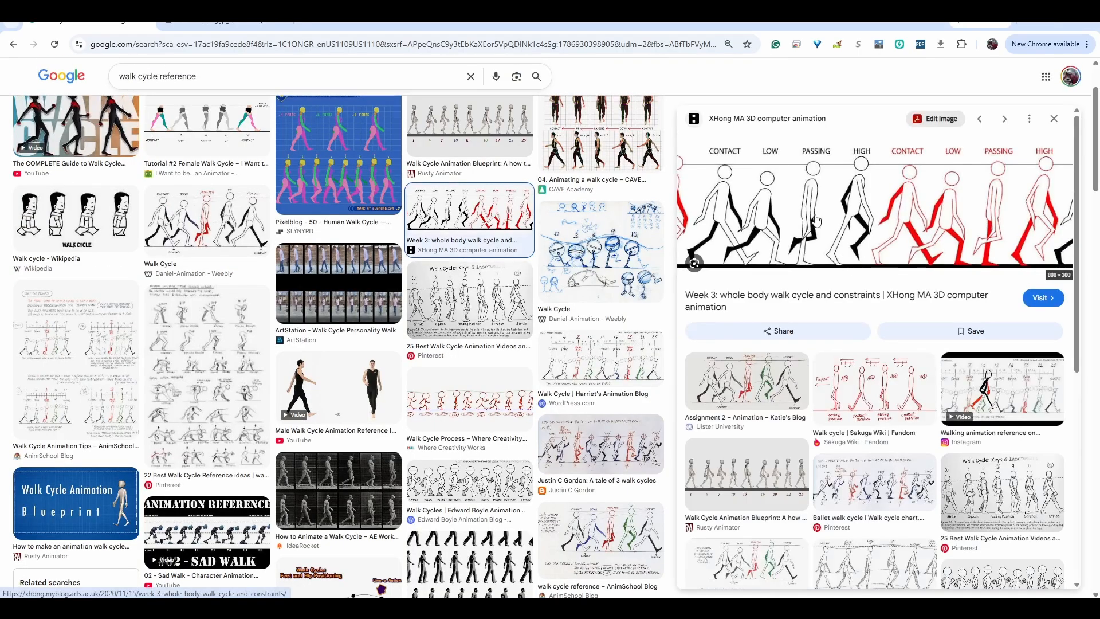
right_click(816, 217)
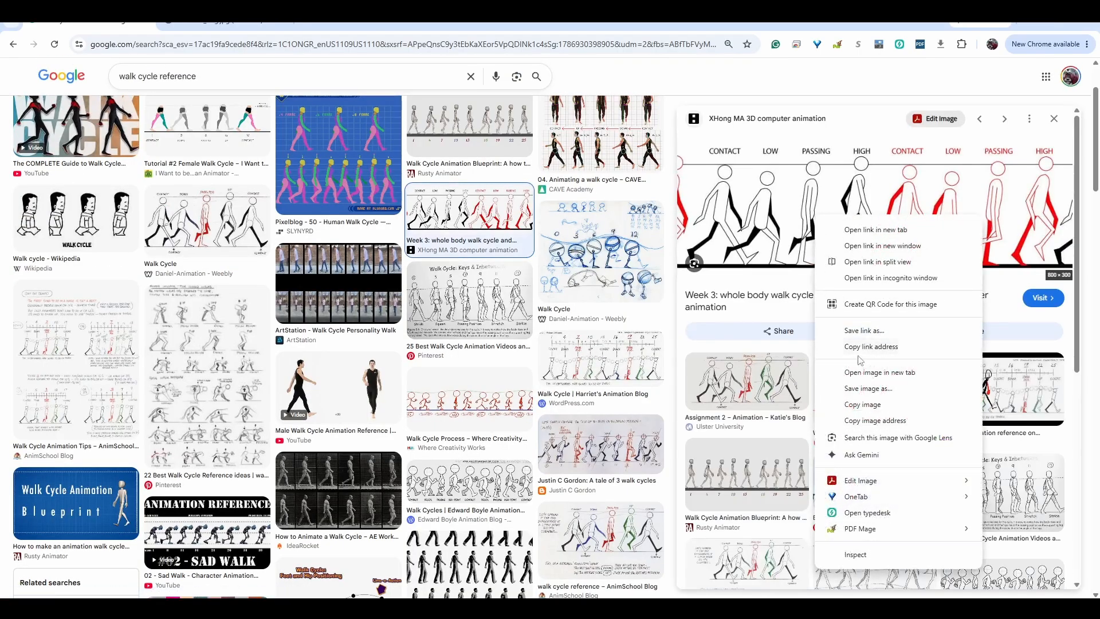
click(872, 373)
click(361, 25)
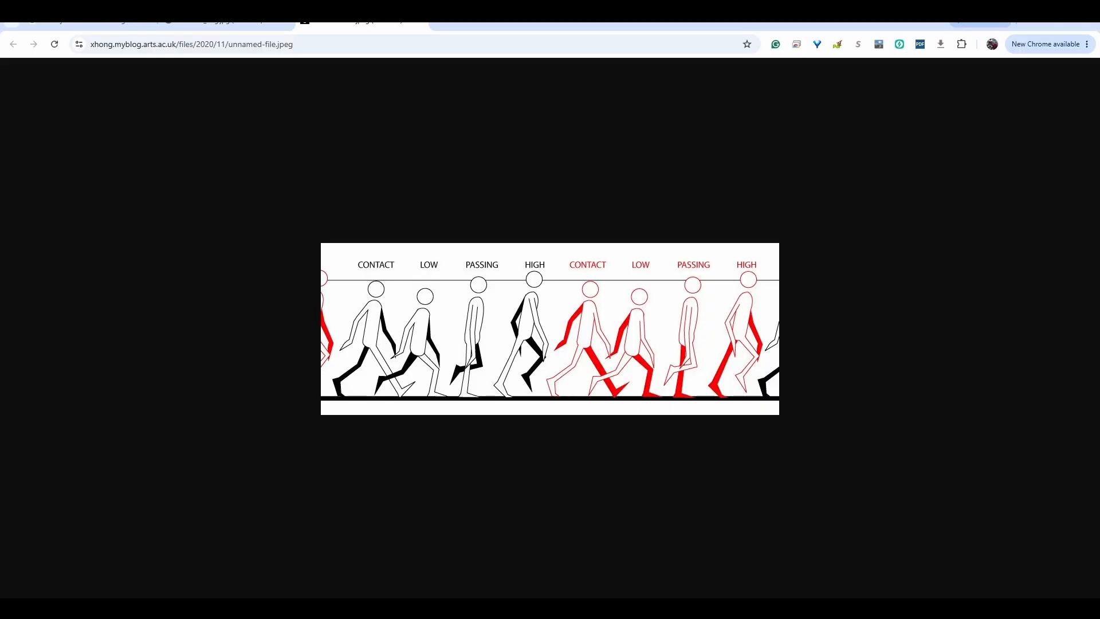
Switch back to Toon Boom Harmony and hide the character rig's deformation controls in the Camera view
click(1069, 27)
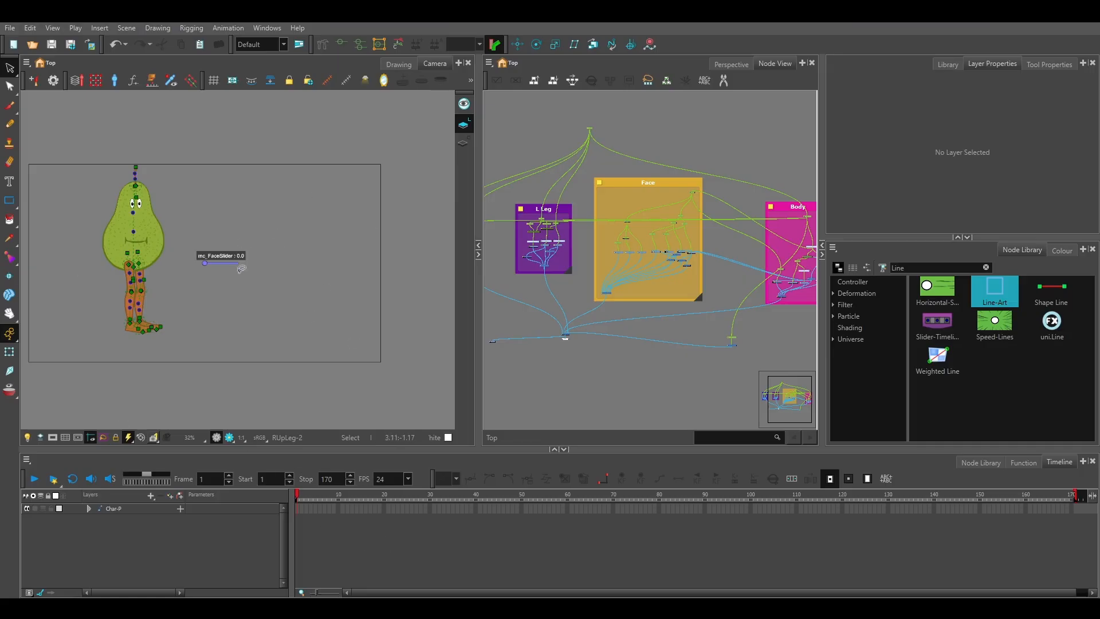
click(207, 310)
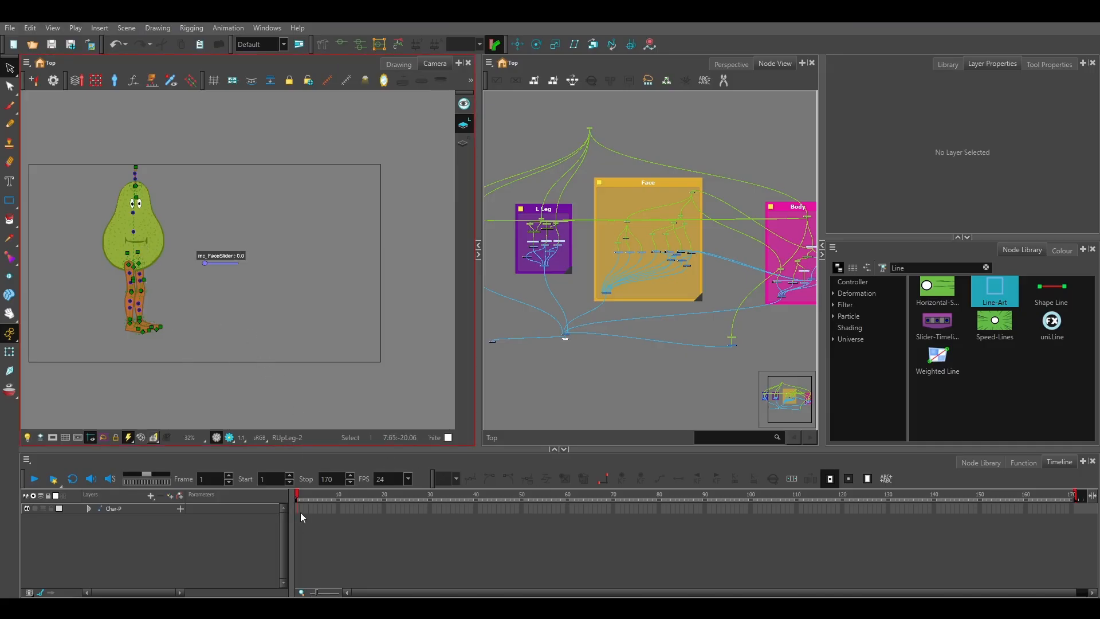
click(346, 45)
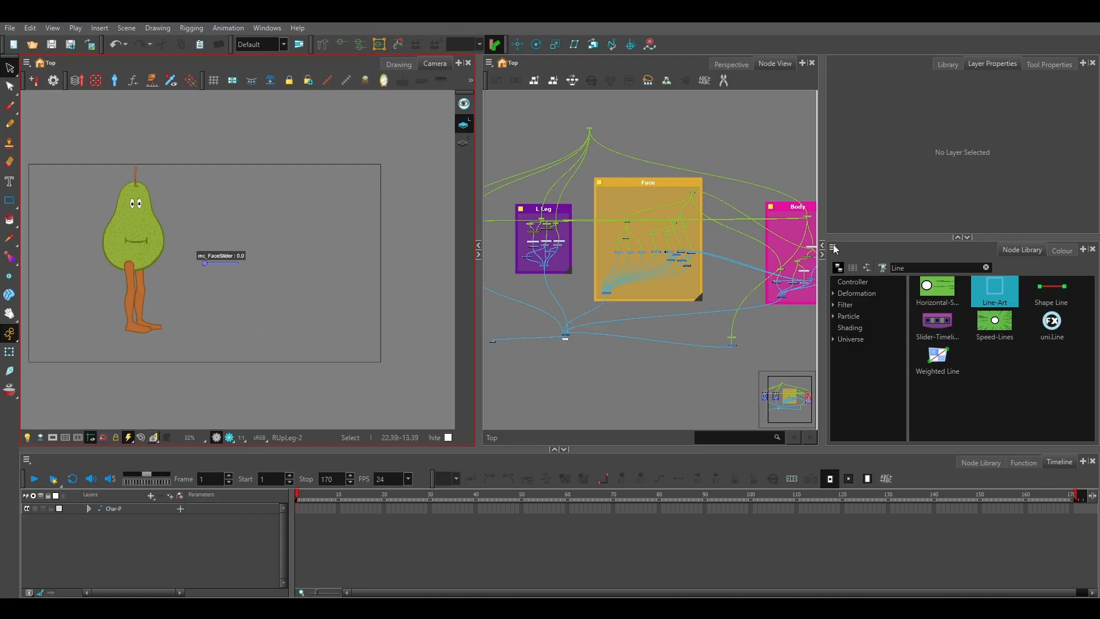
Widen the Camera view by narrowing the side area, and frame the full pear character in it
drag(822, 149, 924, 150)
drag(537, 187, 589, 187)
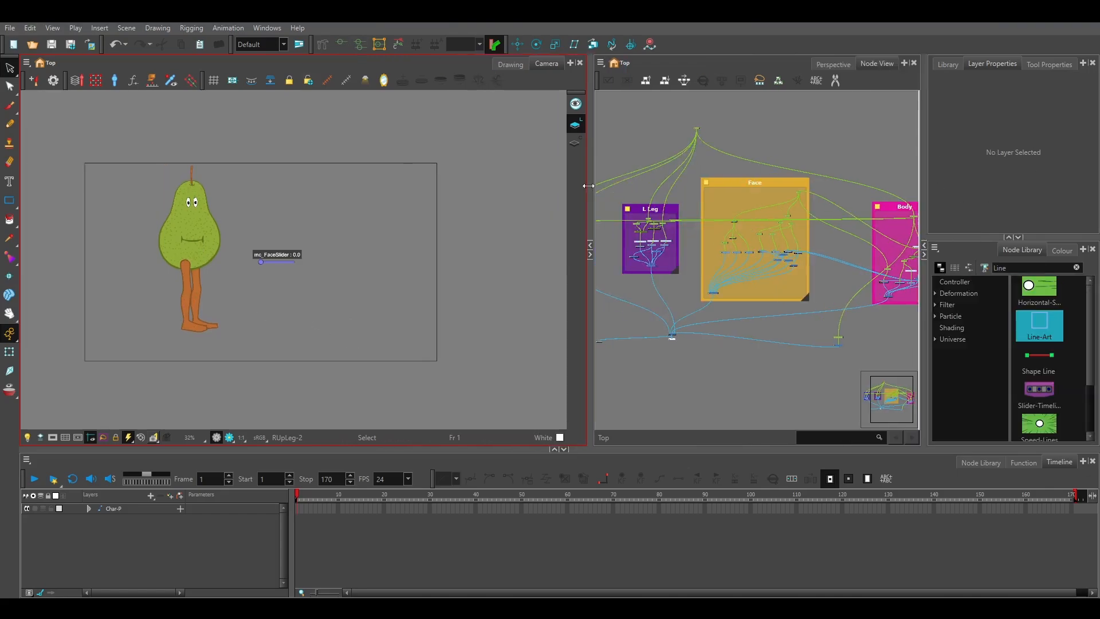
scroll(236, 258, up, 2)
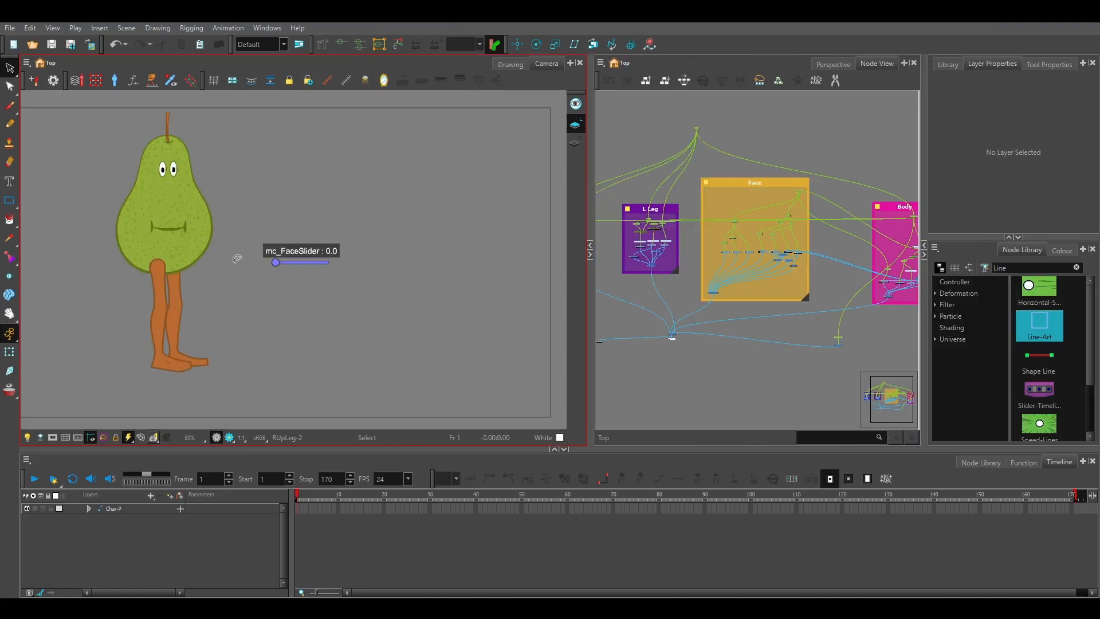
scroll(235, 254, down, 1)
scroll(235, 254, up, 1)
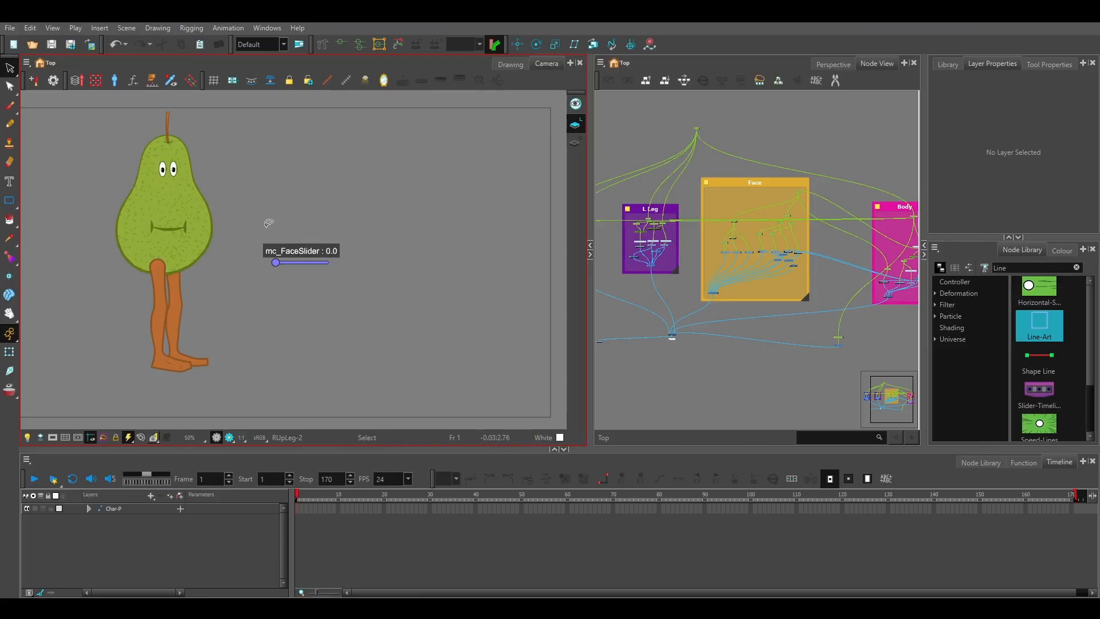
scroll(268, 223, down, 2)
scroll(266, 229, up, 1)
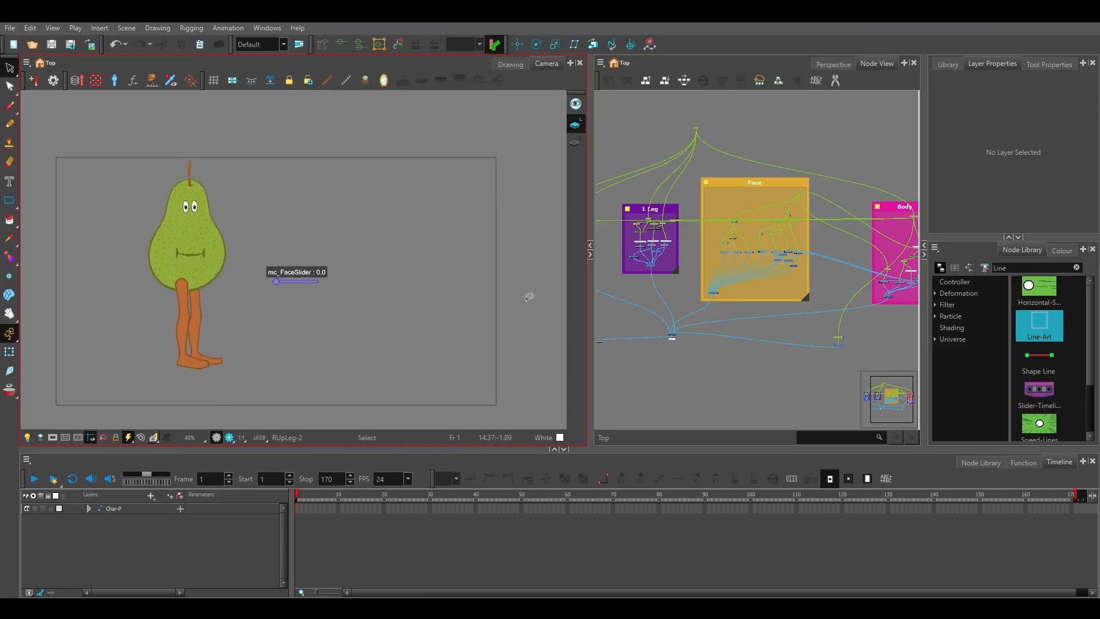
scroll(796, 235, up, 4)
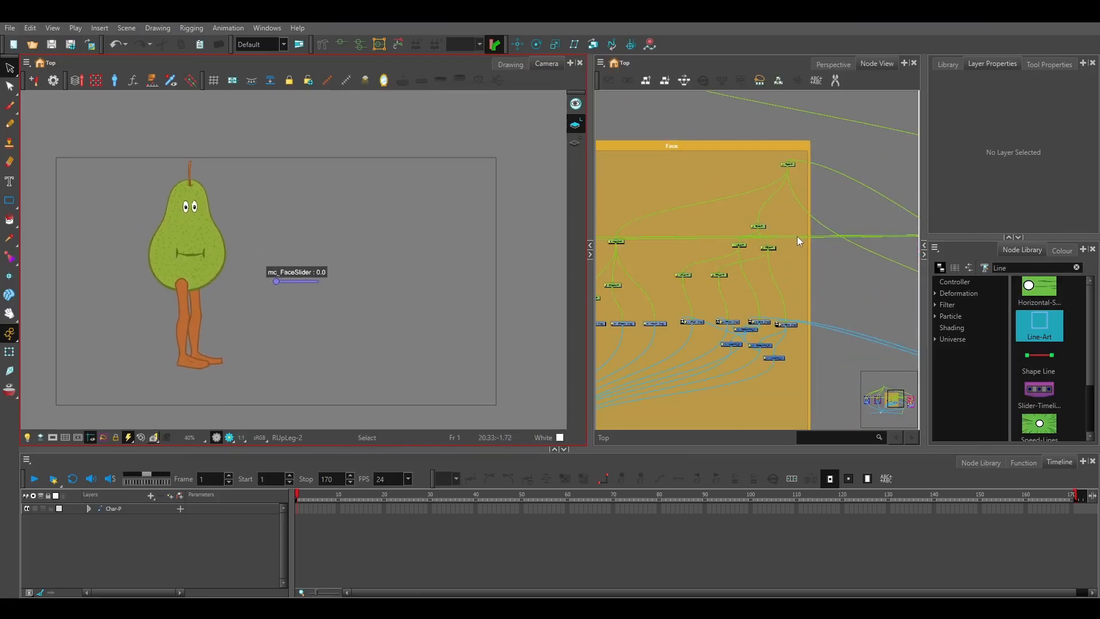
scroll(795, 235, down, 3)
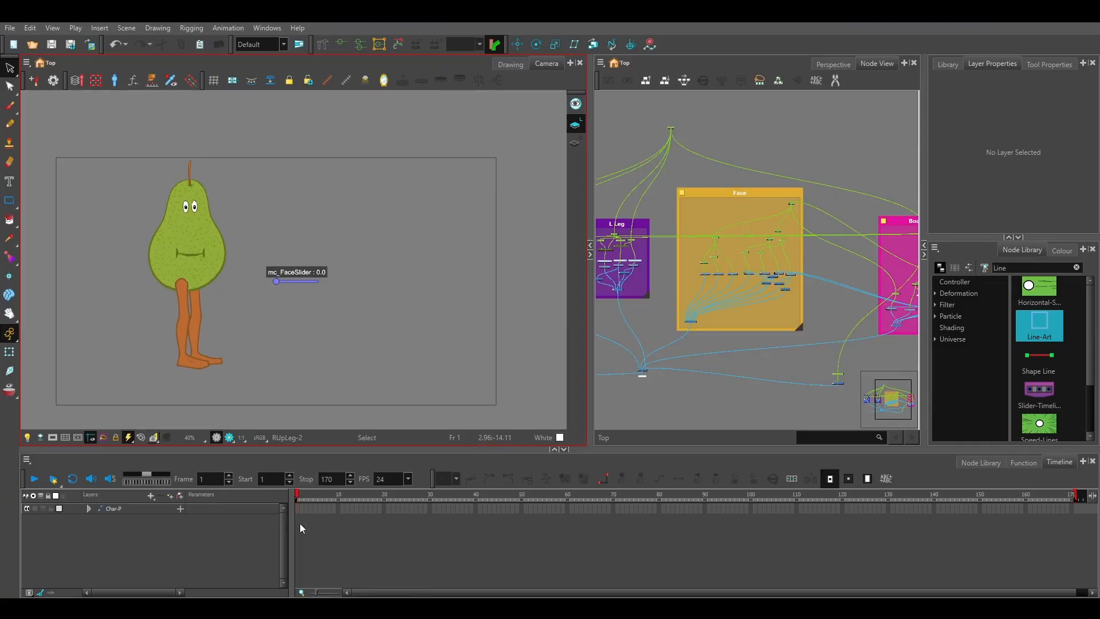
scroll(165, 293, up, 2)
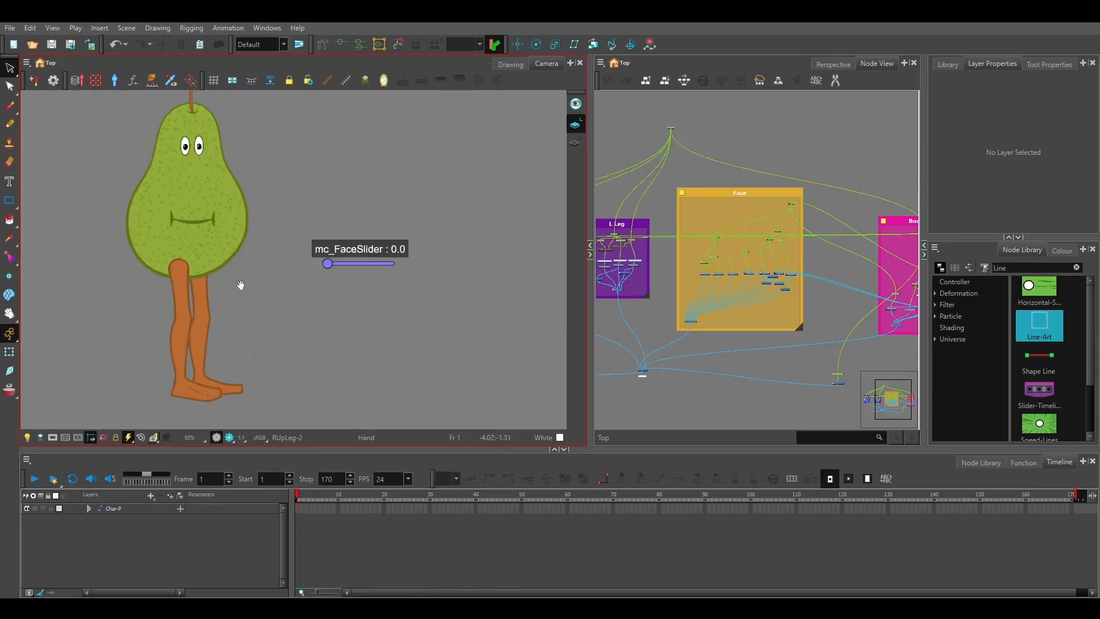
drag(241, 284, 228, 310)
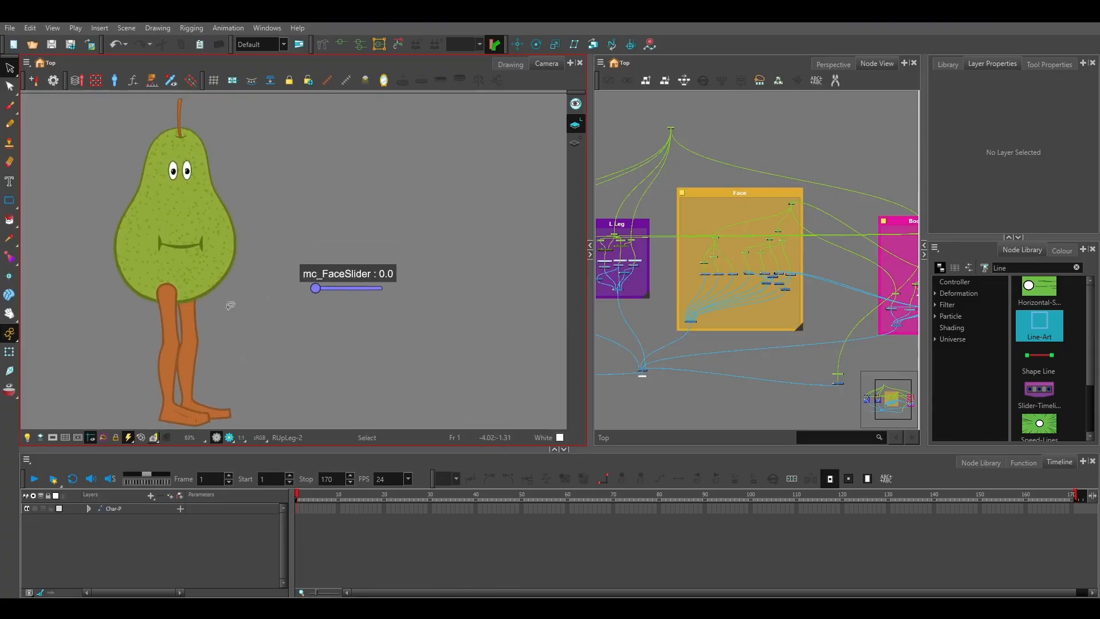
Keyframe the Char-P peg at frame 1 and turn the pear's face sideways by setting mc_FaceSlider to 1.9
click(297, 510)
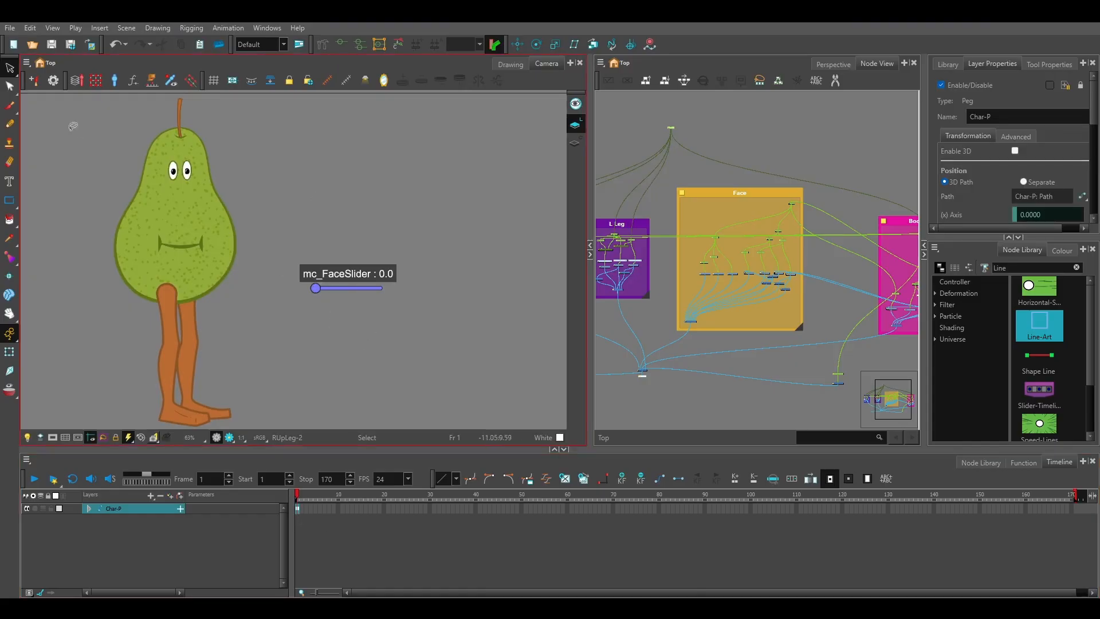
click(10, 352)
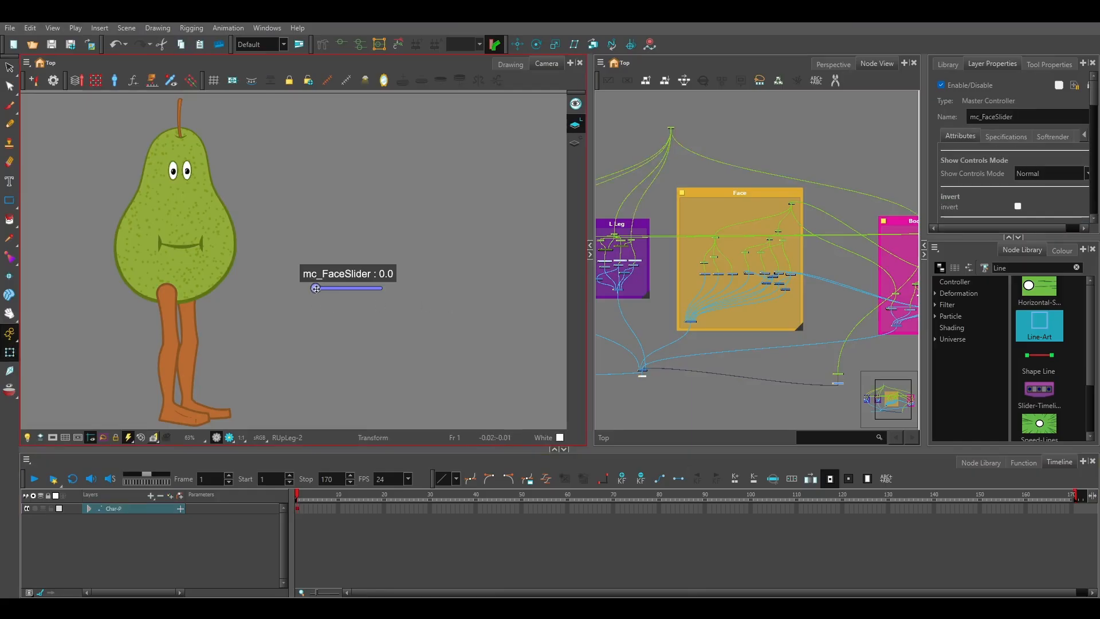
drag(316, 288, 379, 288)
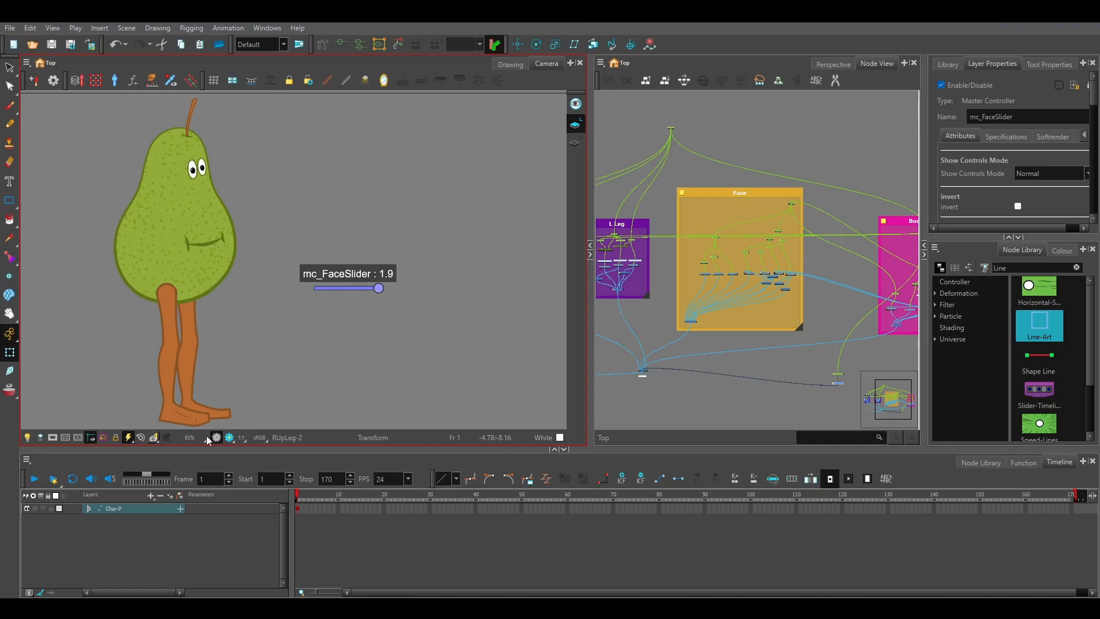
Select the Pear_Body-P peg under Char-P and bend the body's deformation curve so the pear's top leans slightly back
click(89, 509)
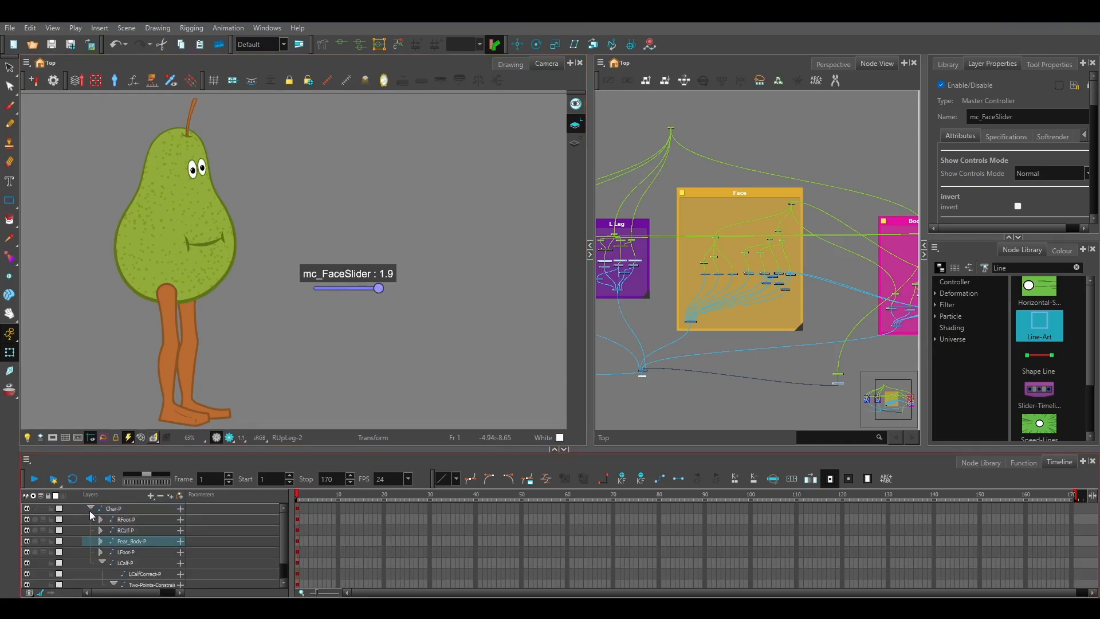
click(143, 544)
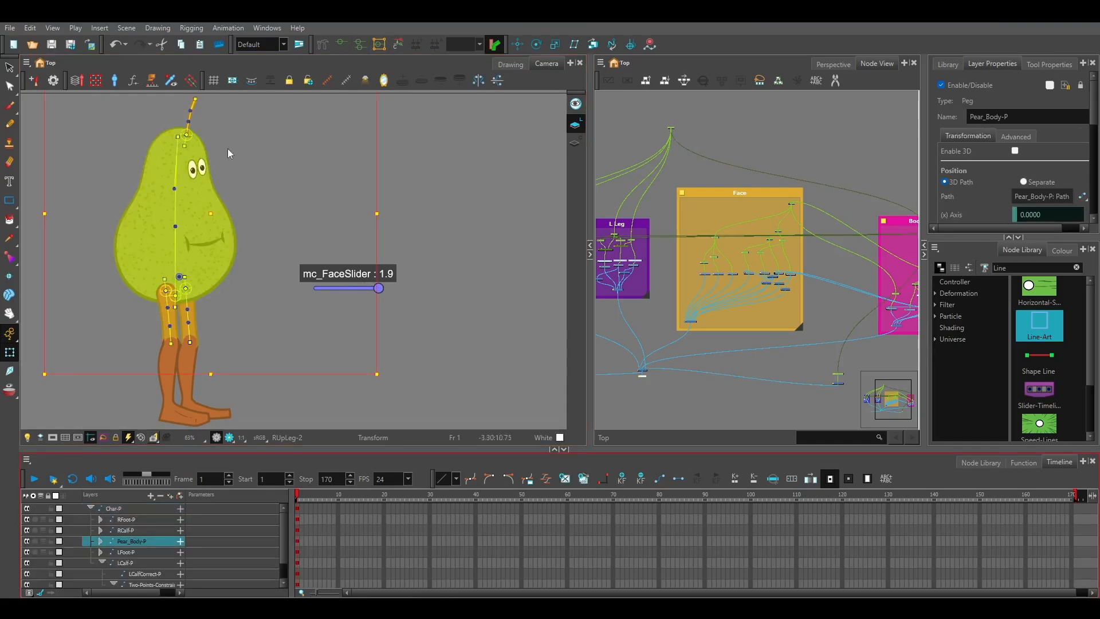
drag(174, 138, 165, 140)
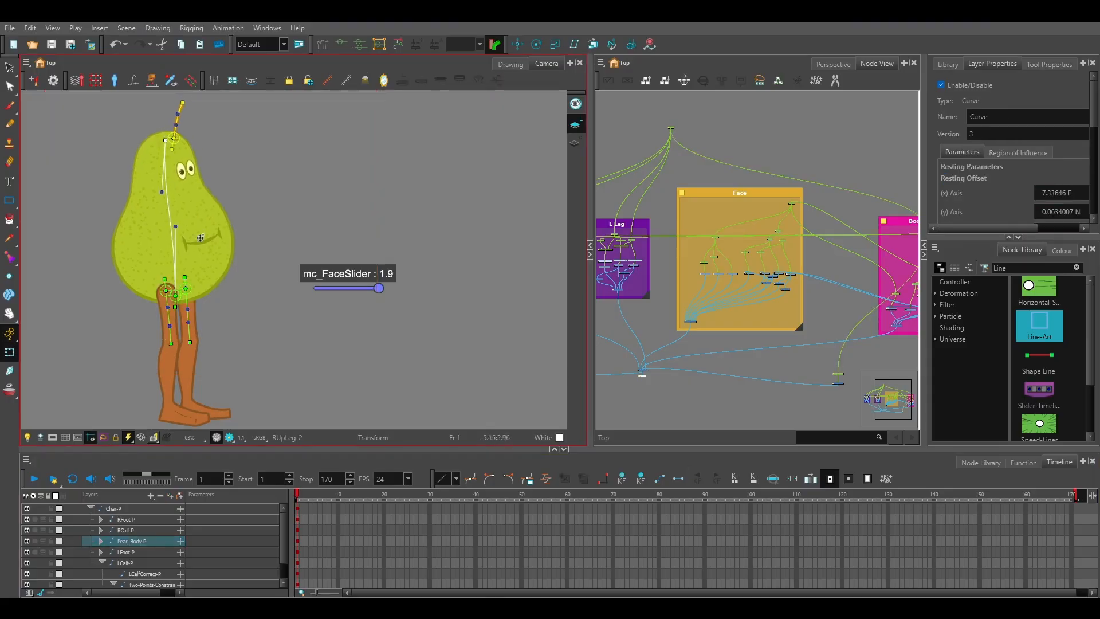
drag(178, 227, 173, 191)
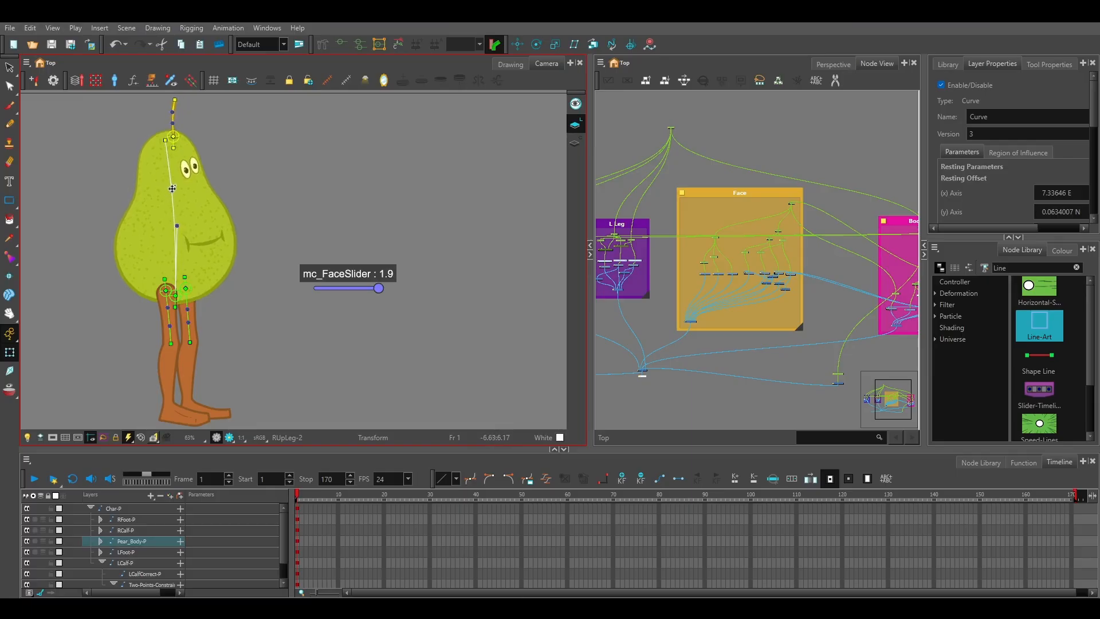
Move the Stem-P peg slightly back to 0.1877 E on the X axis to seat the stem on the tilted pear top
scroll(207, 156, up, 2)
drag(207, 156, 332, 234)
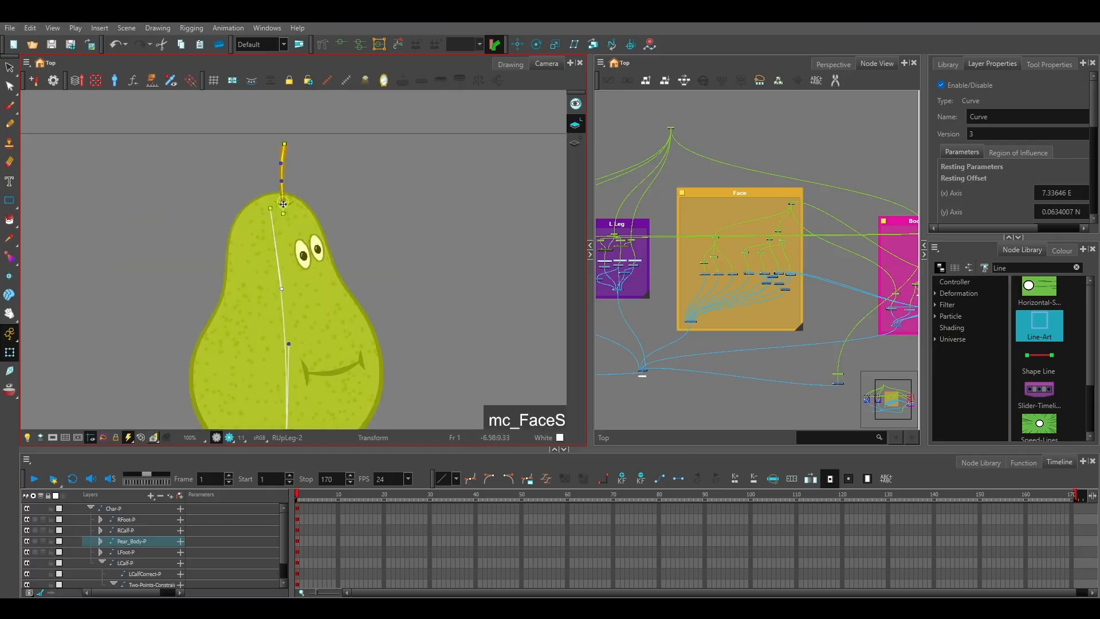
click(279, 204)
drag(279, 204, 283, 201)
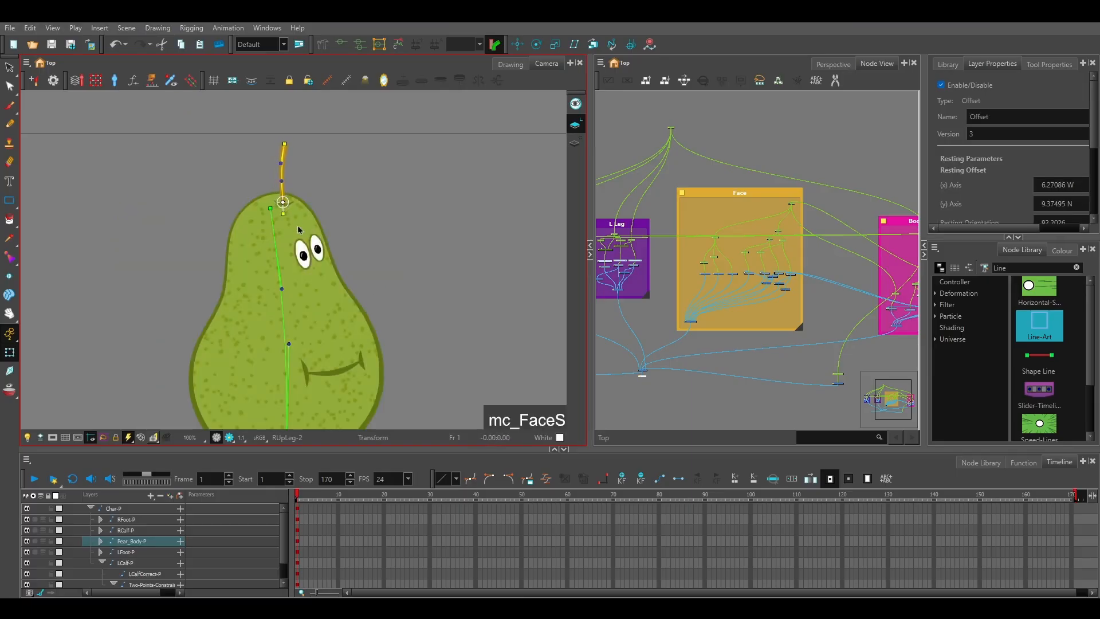
click(102, 542)
click(113, 563)
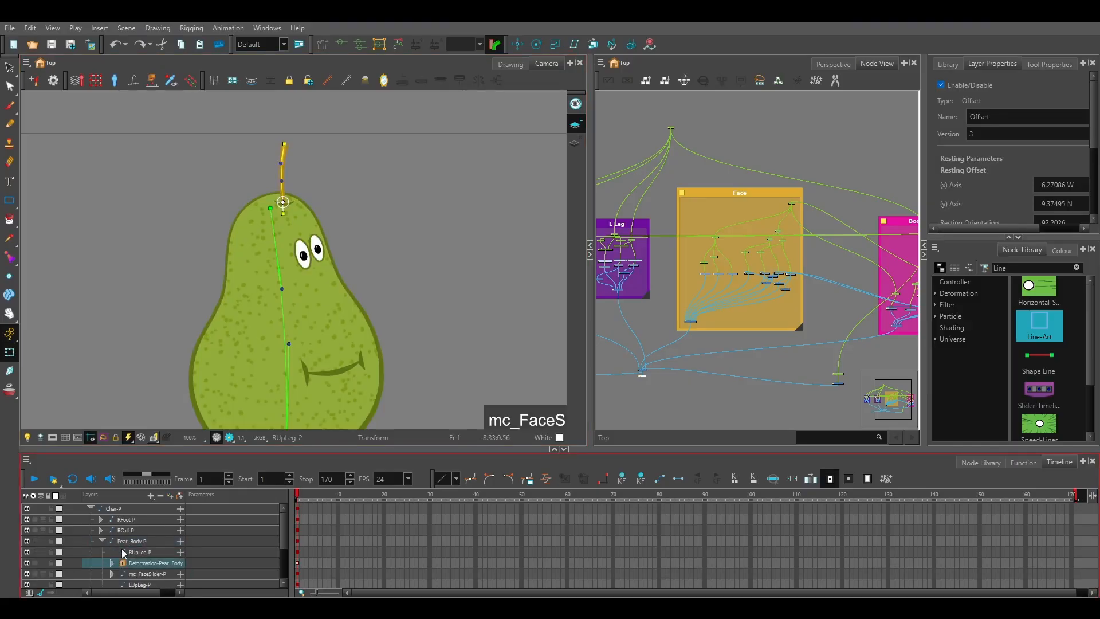
click(112, 564)
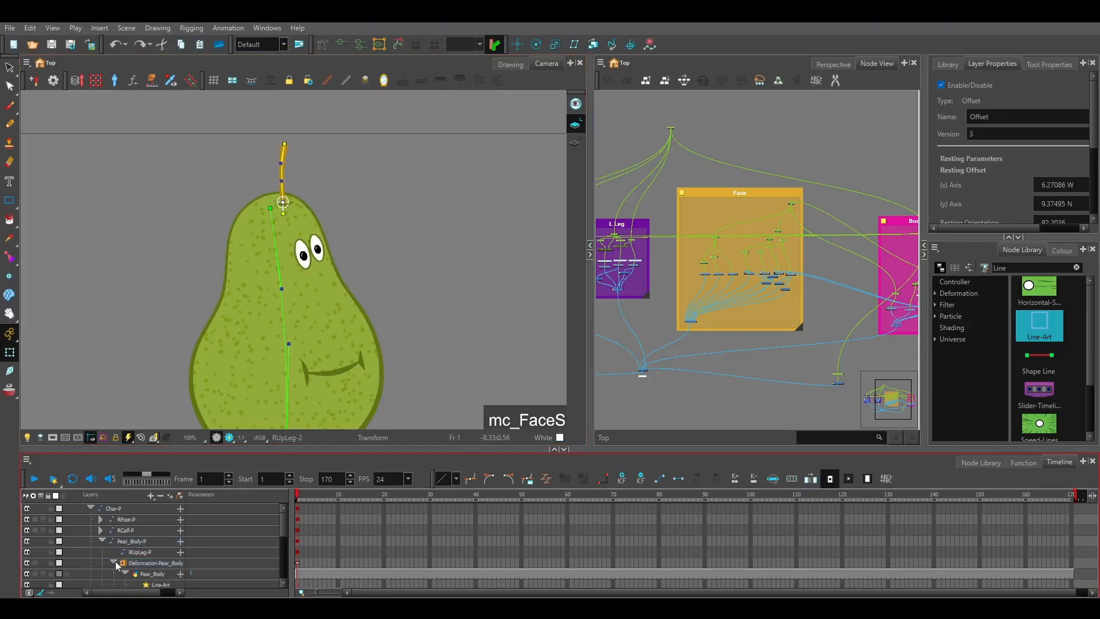
scroll(136, 552, down, 3)
click(126, 541)
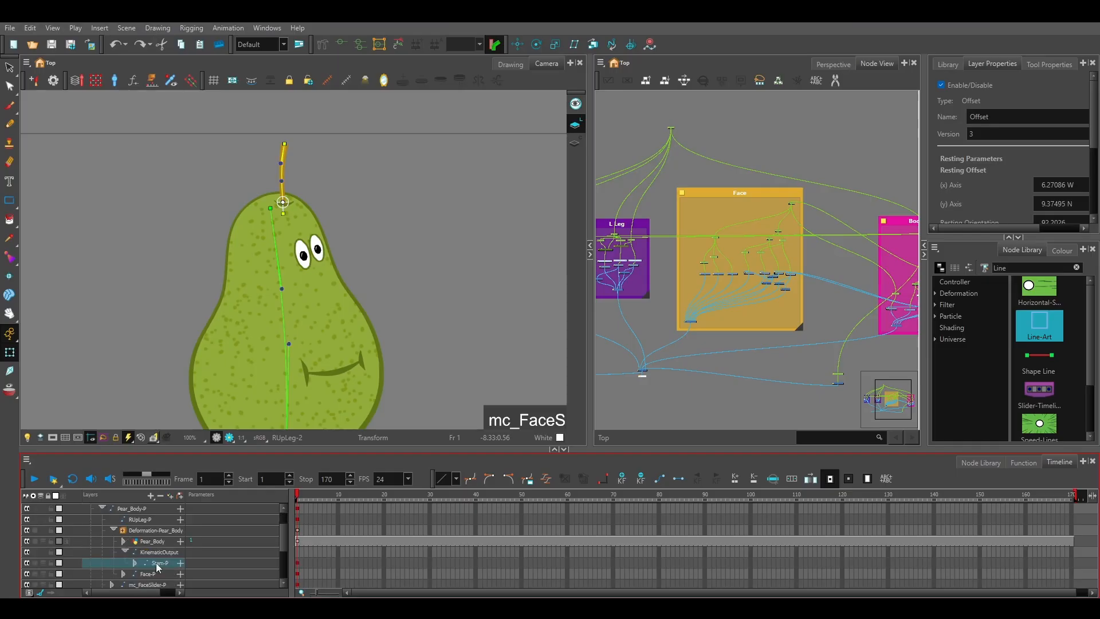
click(159, 564)
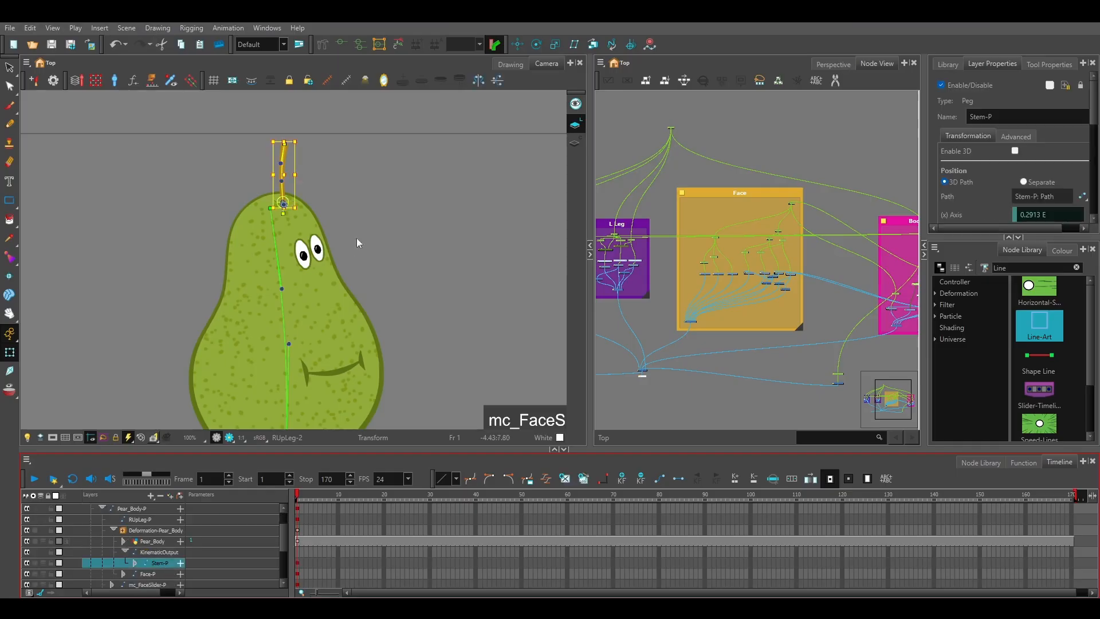
click(518, 44)
drag(295, 196, 290, 195)
Move the whole right leg slightly back using its RFoot-P, RUpLeg-P and RCalf-P pegs together, placing RCalf-P at 0.2333 W on the X axis
scroll(356, 207, down, 1)
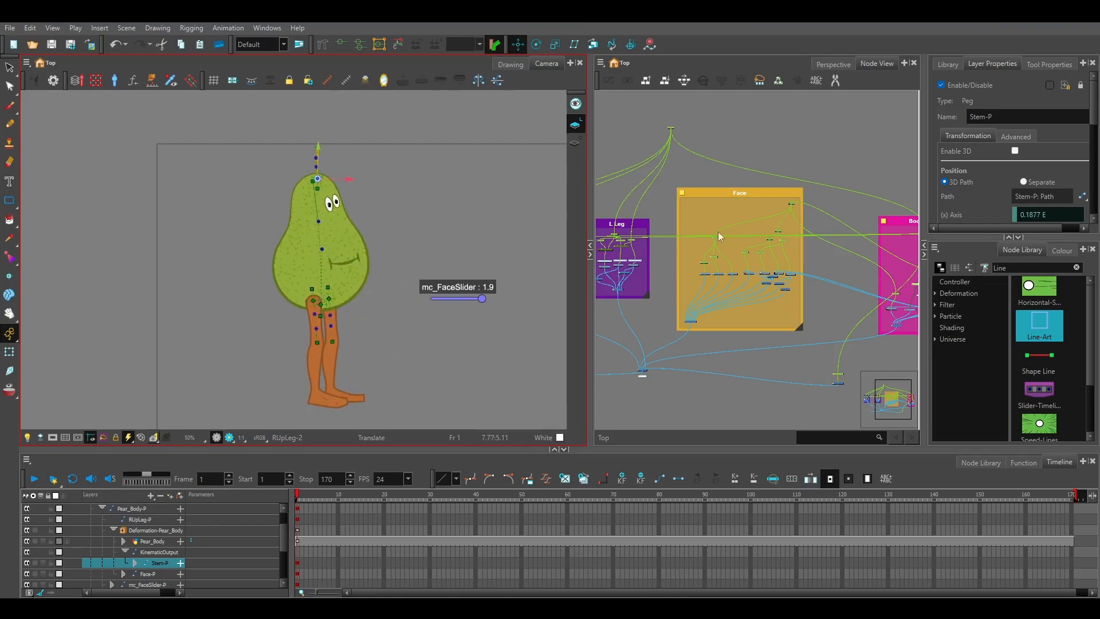
drag(656, 308, 779, 298)
scroll(658, 259, up, 2)
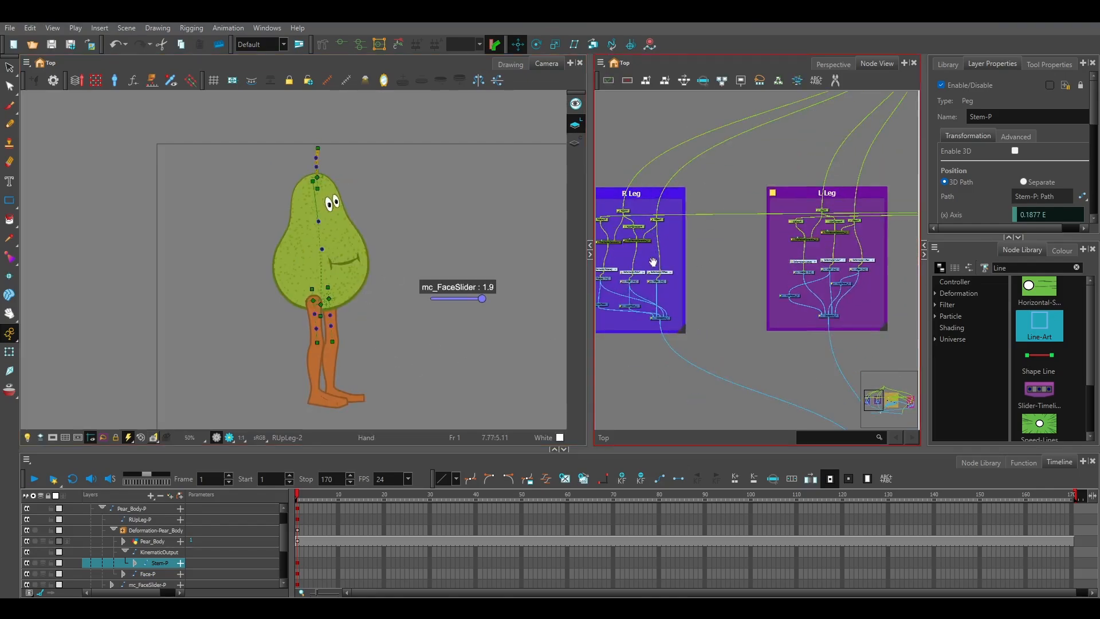
drag(704, 281, 841, 302)
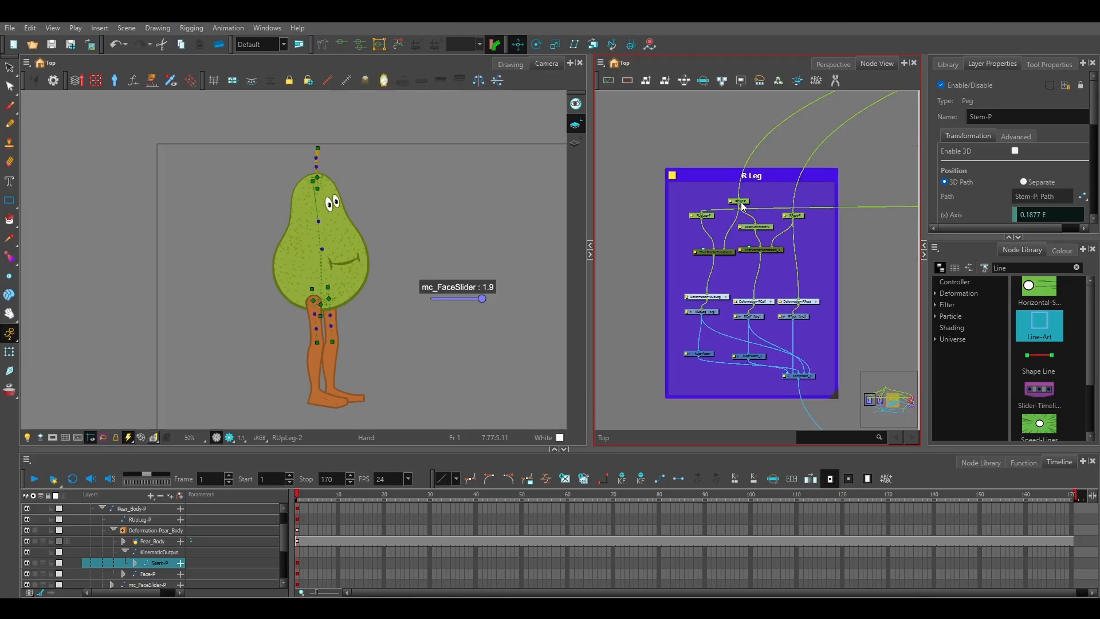
click(741, 204)
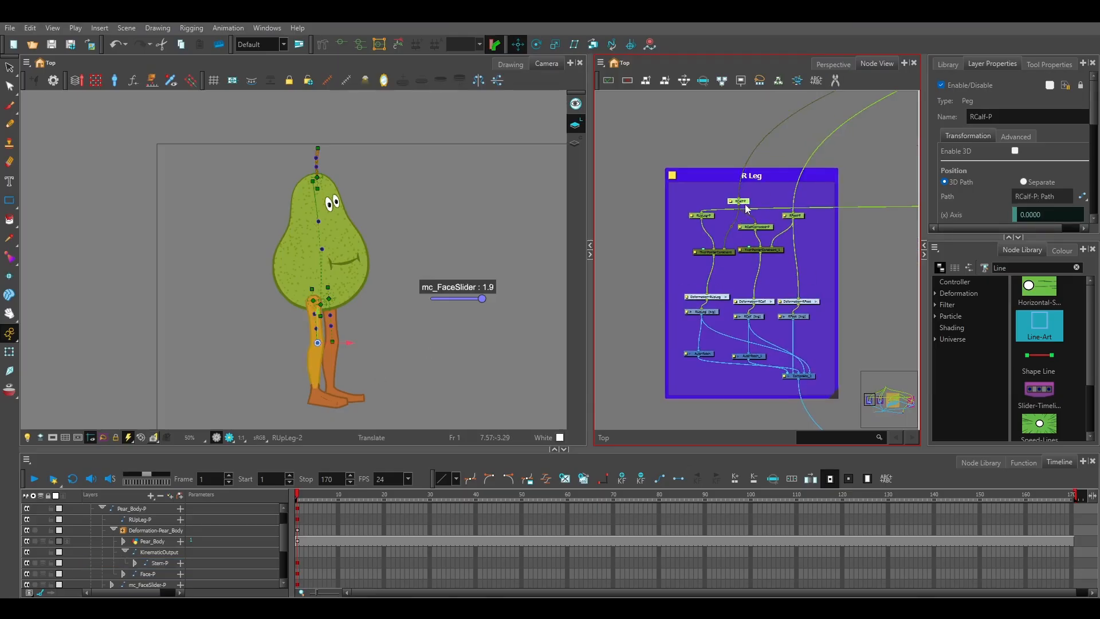
click(796, 219)
scroll(697, 220, up, 4)
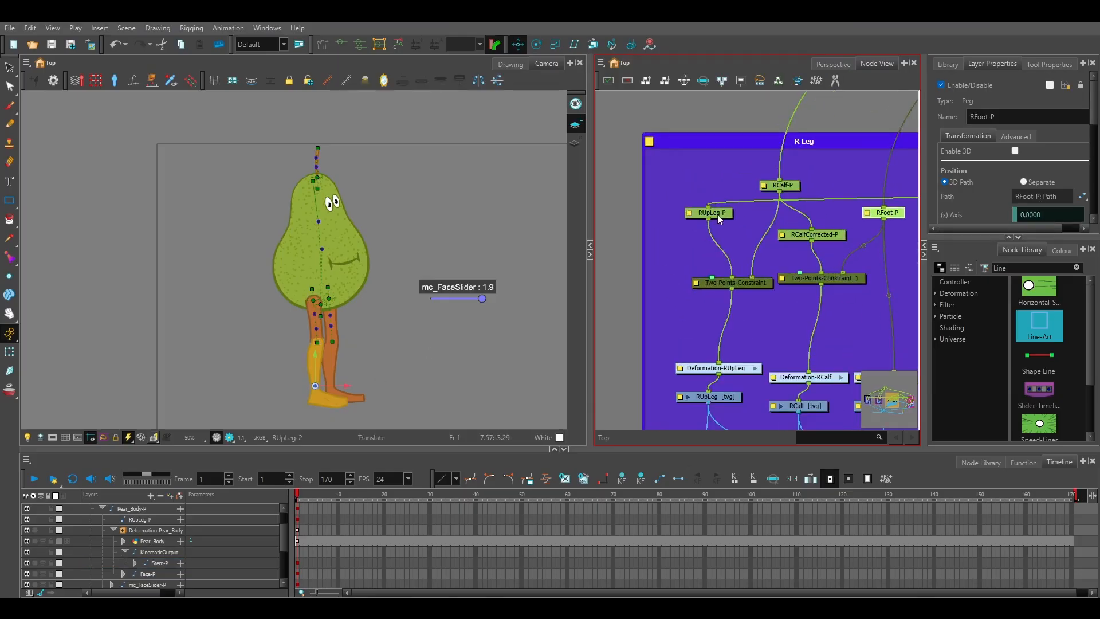
shift+click(719, 216)
click(783, 185)
drag(344, 303, 340, 304)
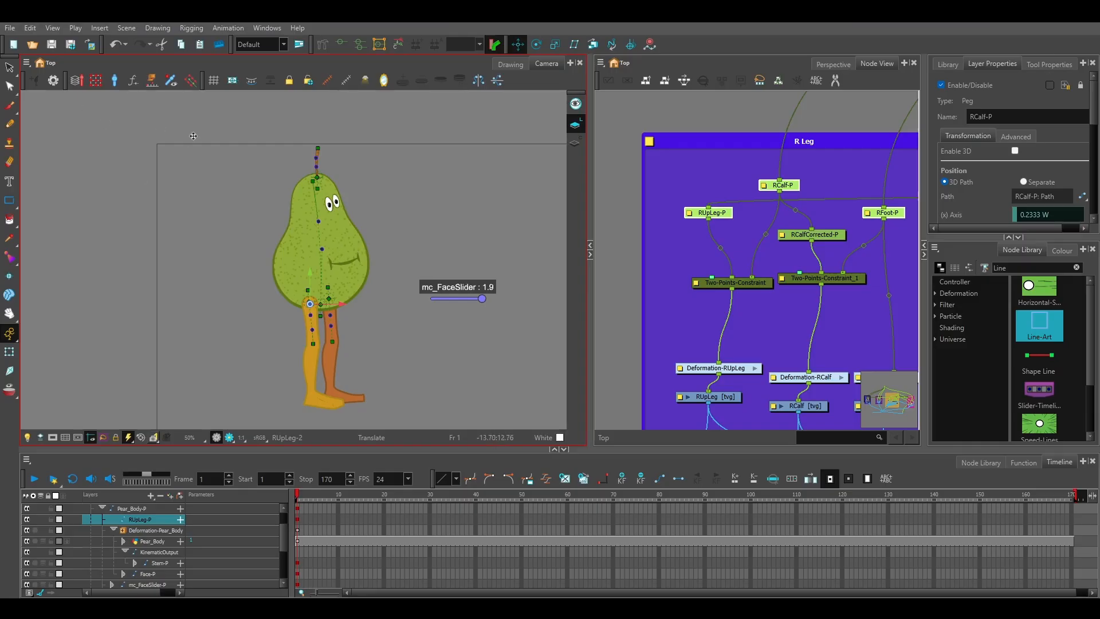
click(9, 352)
click(443, 192)
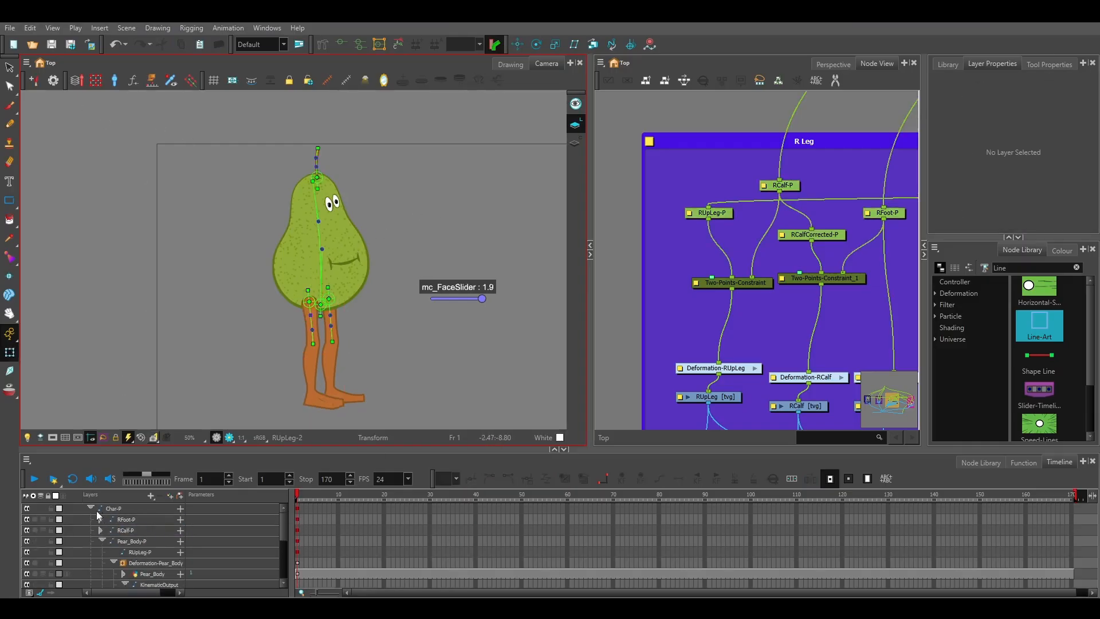
Collapse the Char-P layer and extend the exposure of all its drawings to frame 170
click(90, 508)
click(298, 510)
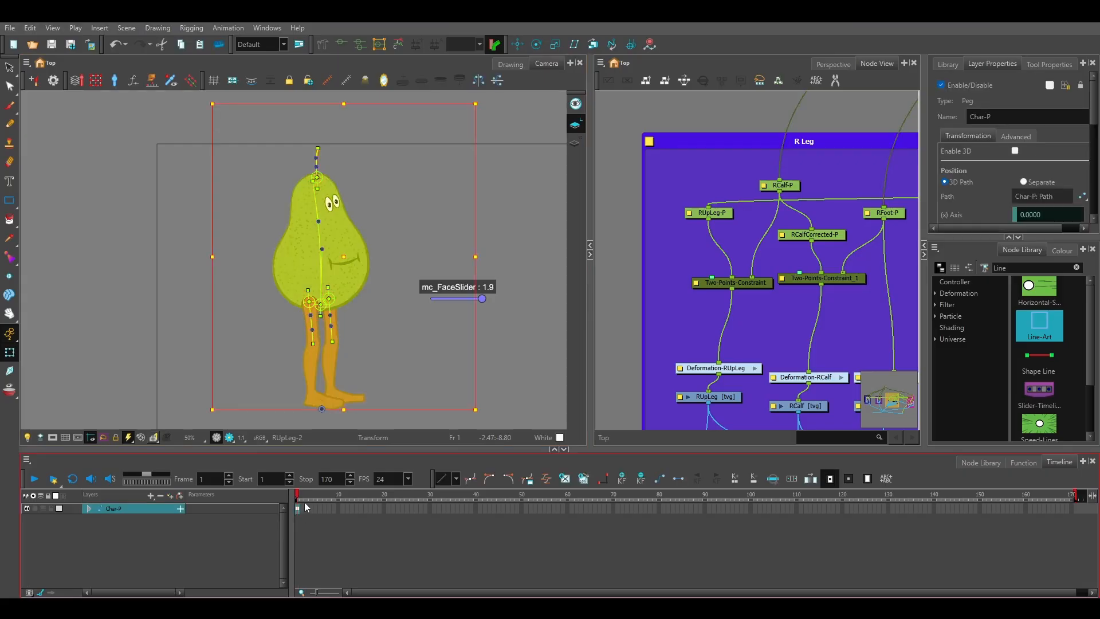
click(307, 509)
drag(311, 500, 333, 503)
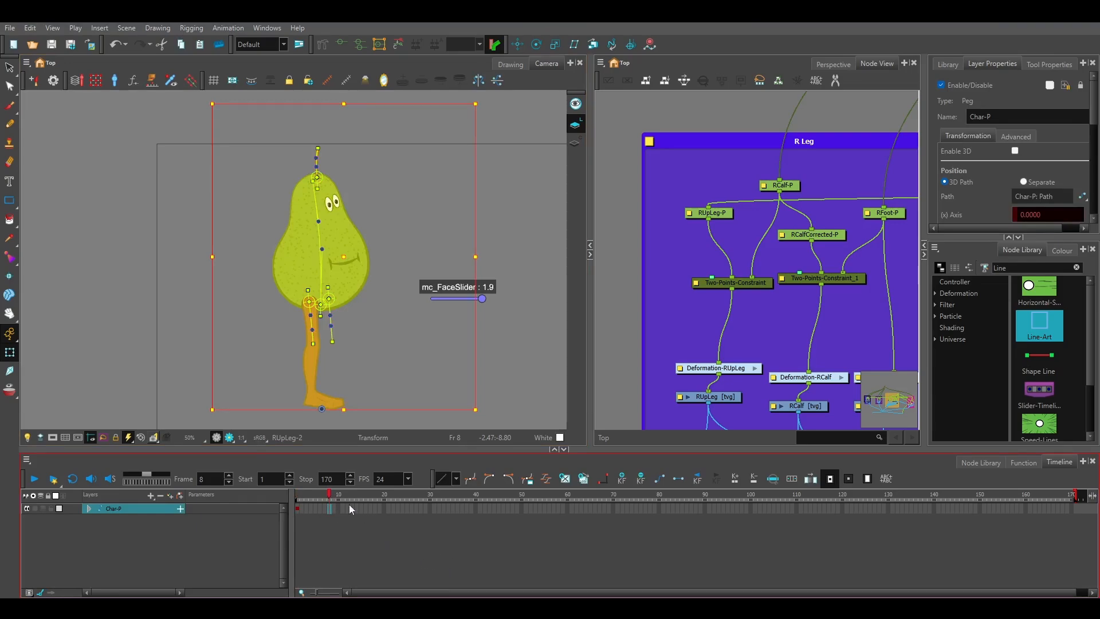
drag(330, 499, 1035, 508)
key(F5)
click(545, 337)
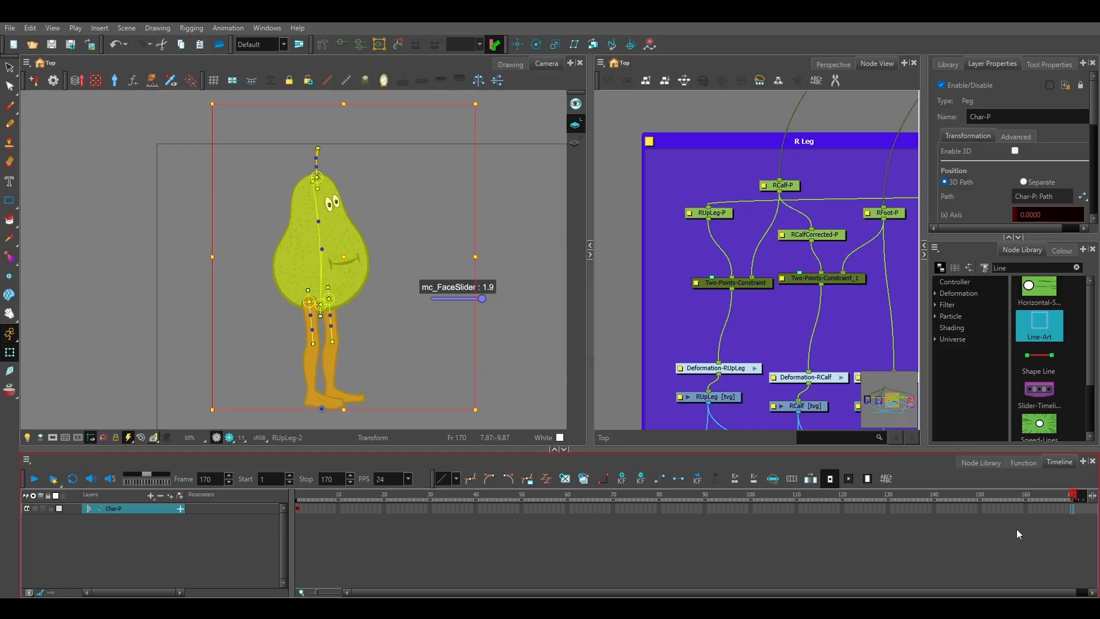
Add a keyframe for the whole Char-P rig at frame 8
click(405, 541)
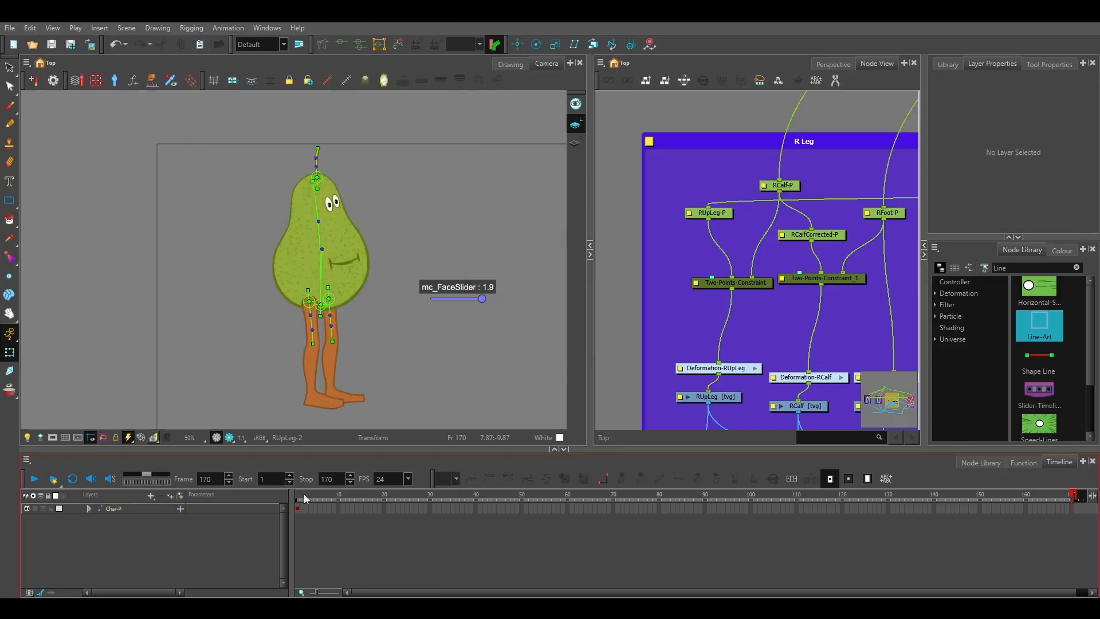
drag(306, 499, 330, 504)
click(329, 509)
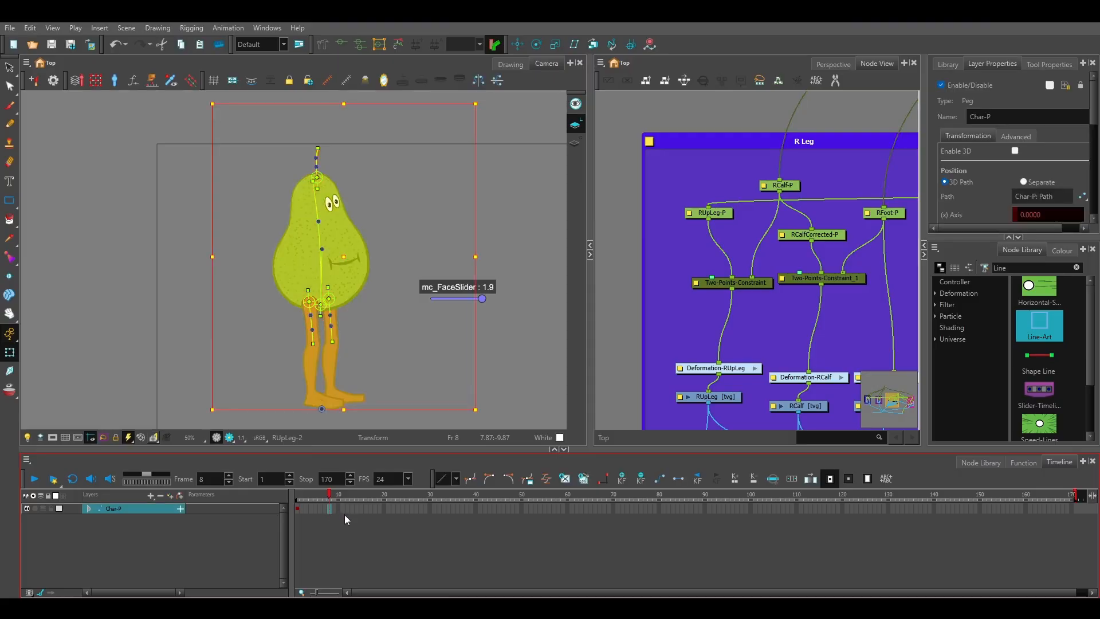
key(F6)
click(356, 528)
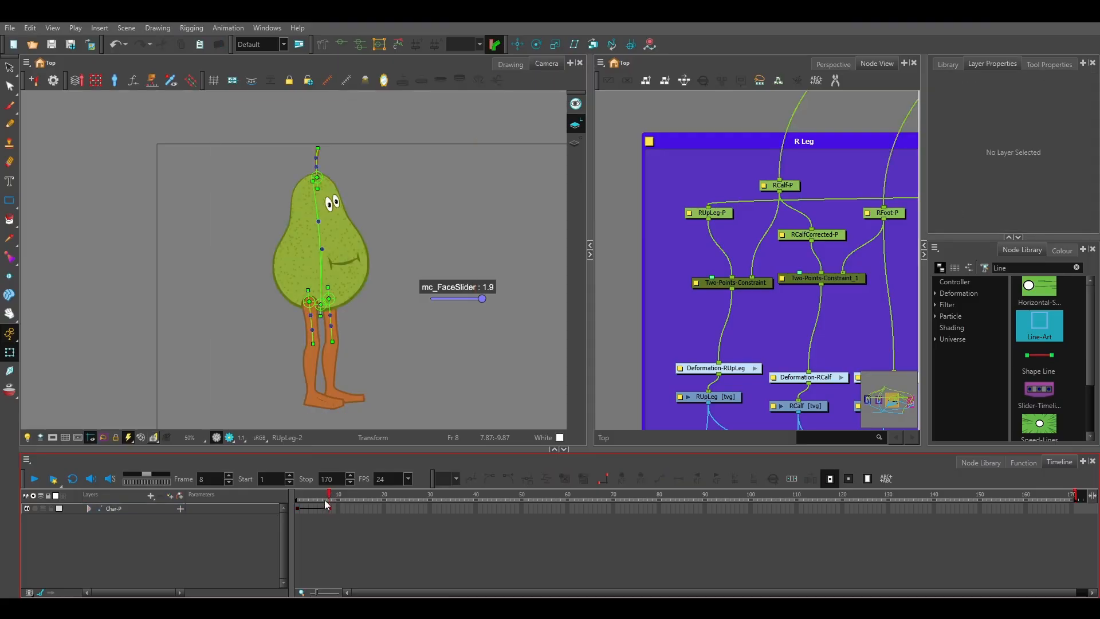
Remove the interpolation between the Char-P keyframes at frames 1 and 8
click(295, 508)
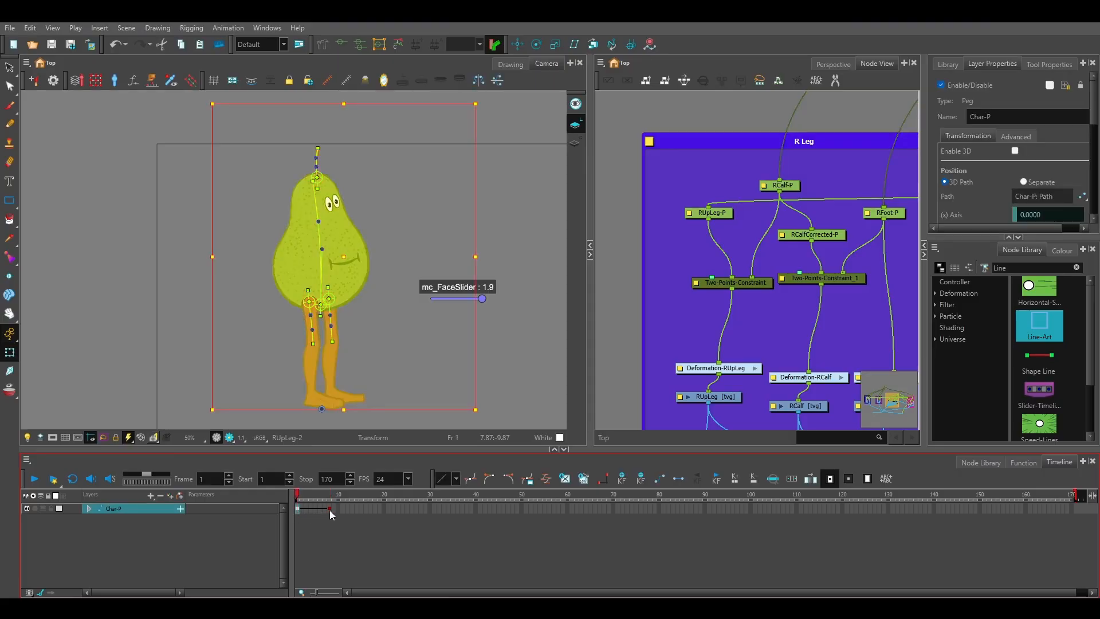
click(322, 503)
click(331, 508)
click(346, 524)
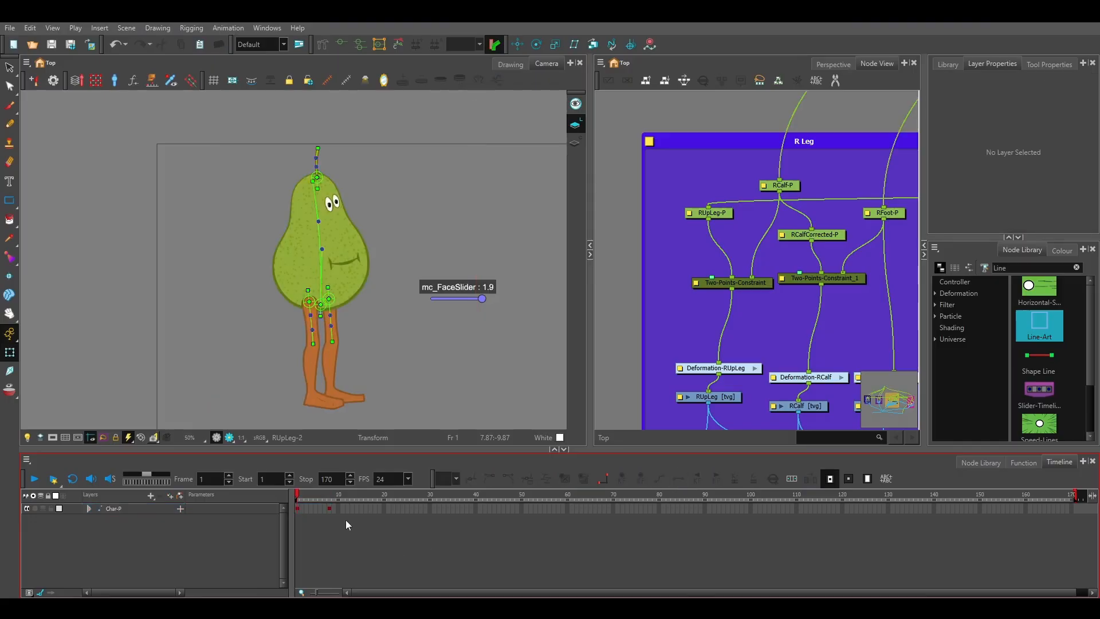
Go to frame 8 on Char-P and move the Face group of nodes up, out of the row of body part groups
click(330, 510)
scroll(370, 352, up, 1)
drag(373, 351, 320, 307)
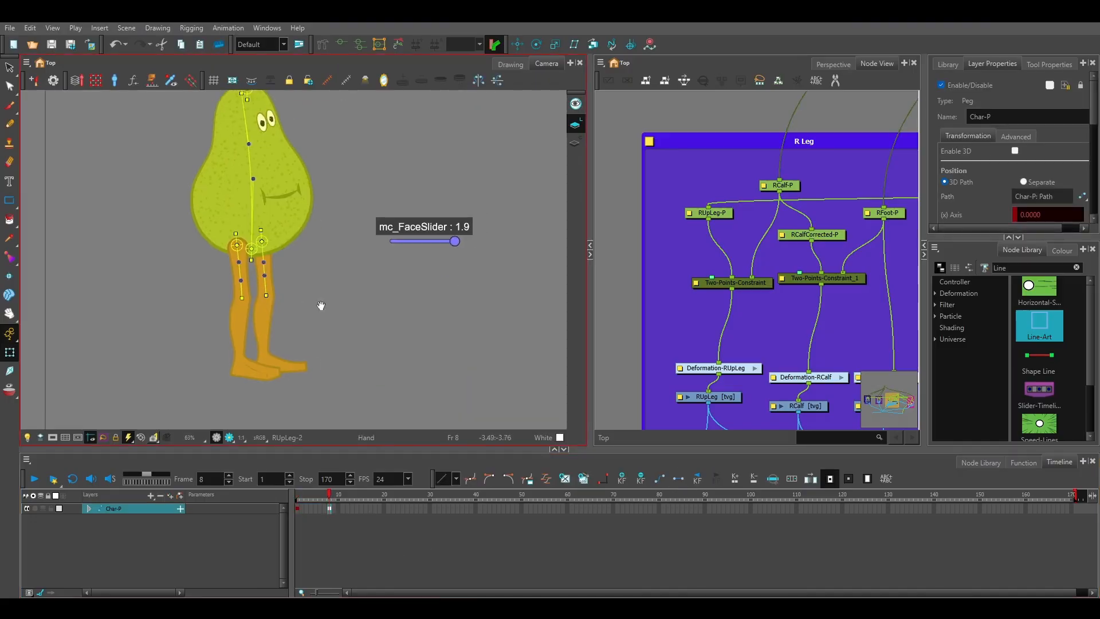
scroll(777, 321, down, 2)
drag(764, 317, 459, 273)
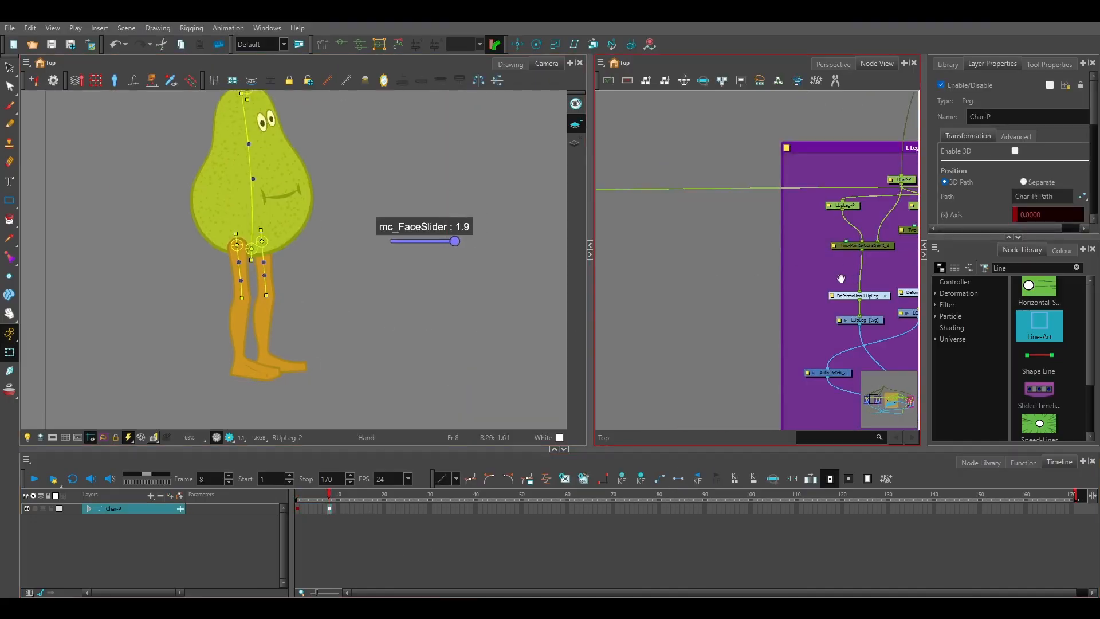
scroll(807, 279, down, 6)
scroll(801, 279, down, 2)
drag(885, 316, 631, 314)
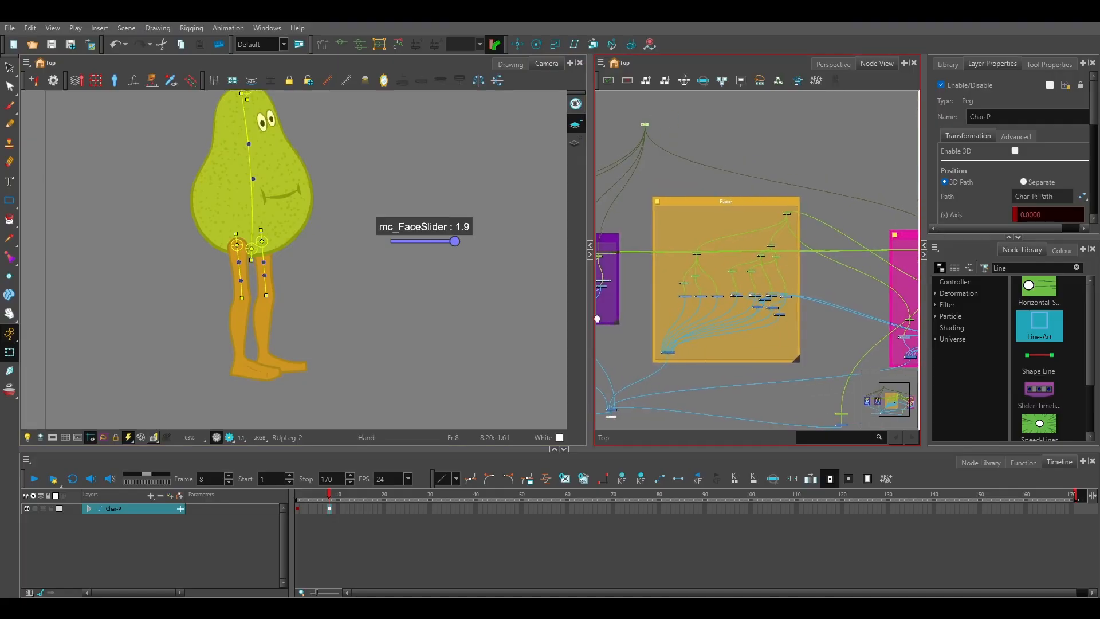
drag(731, 203, 831, 145)
drag(783, 298, 754, 227)
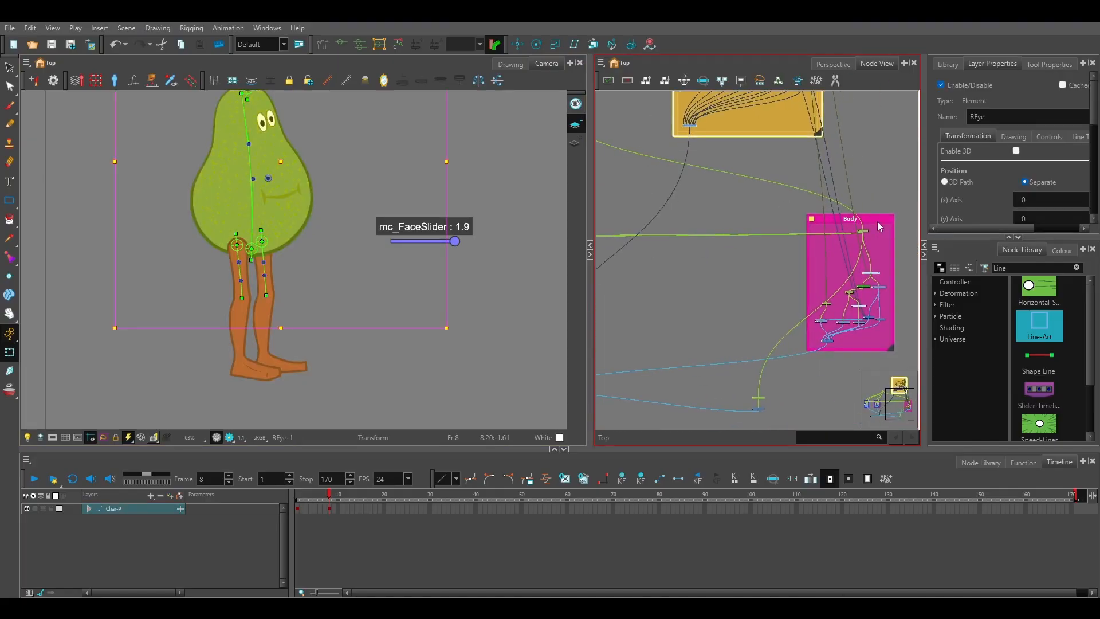
Place the Body group beside the L Leg group and shift its Pear_Body-P node towards the group's left side
drag(878, 221, 630, 224)
drag(624, 264, 856, 272)
drag(635, 232, 673, 231)
scroll(700, 247, up, 5)
drag(825, 265, 625, 266)
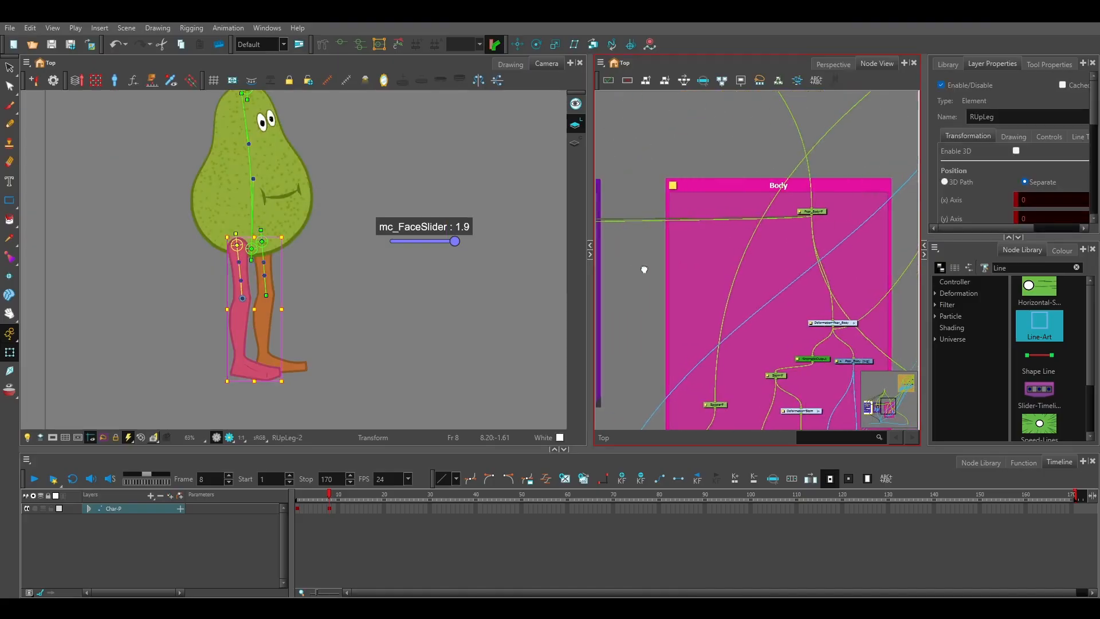
click(821, 213)
drag(818, 216, 755, 219)
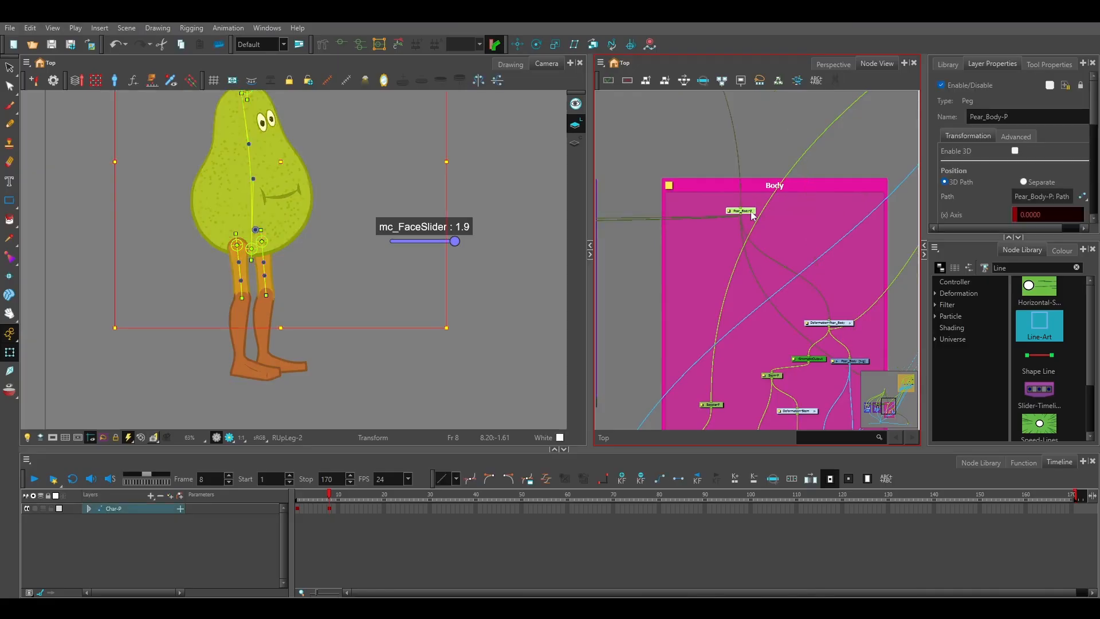
Move the Pear_Body-P peg forward and slightly down at frame 8, to 1.8783 E on the X axis
drag(299, 263, 361, 280)
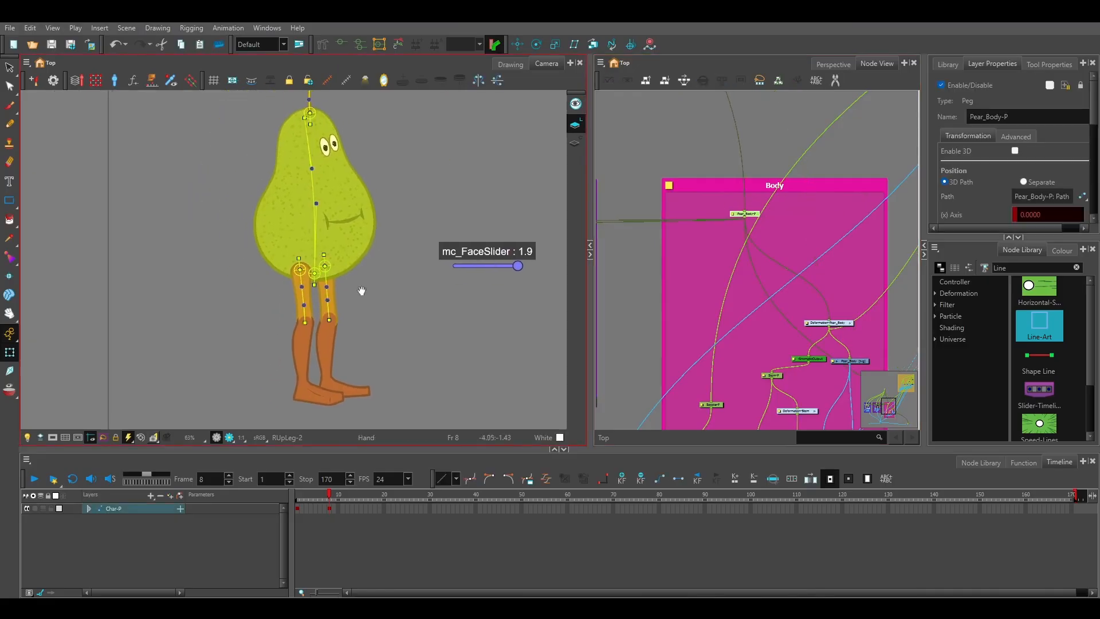
click(517, 44)
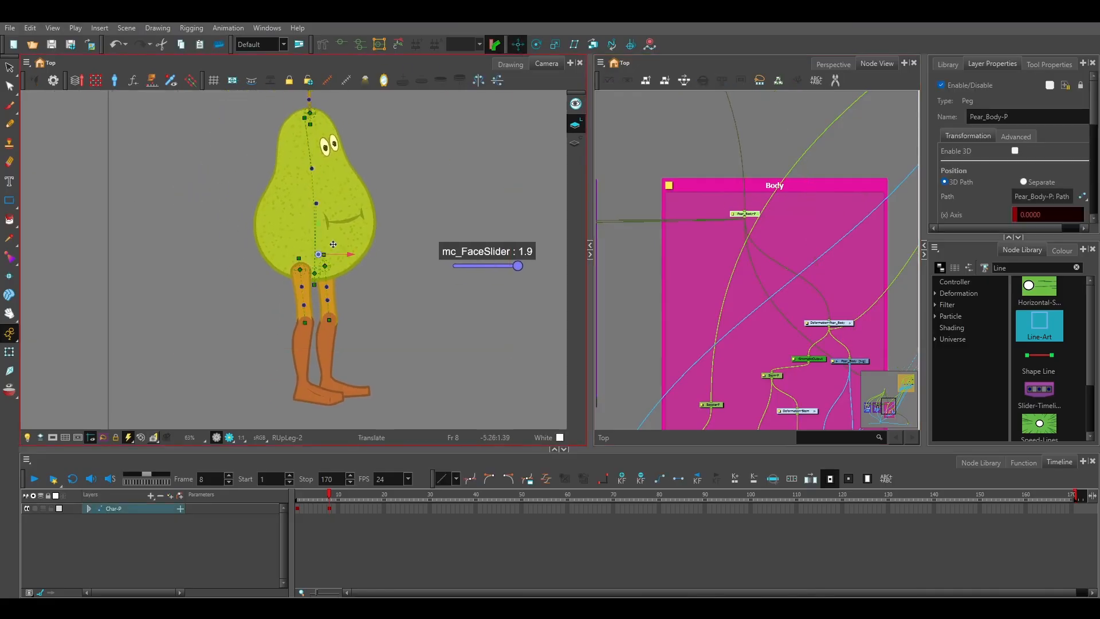
drag(330, 245, 368, 251)
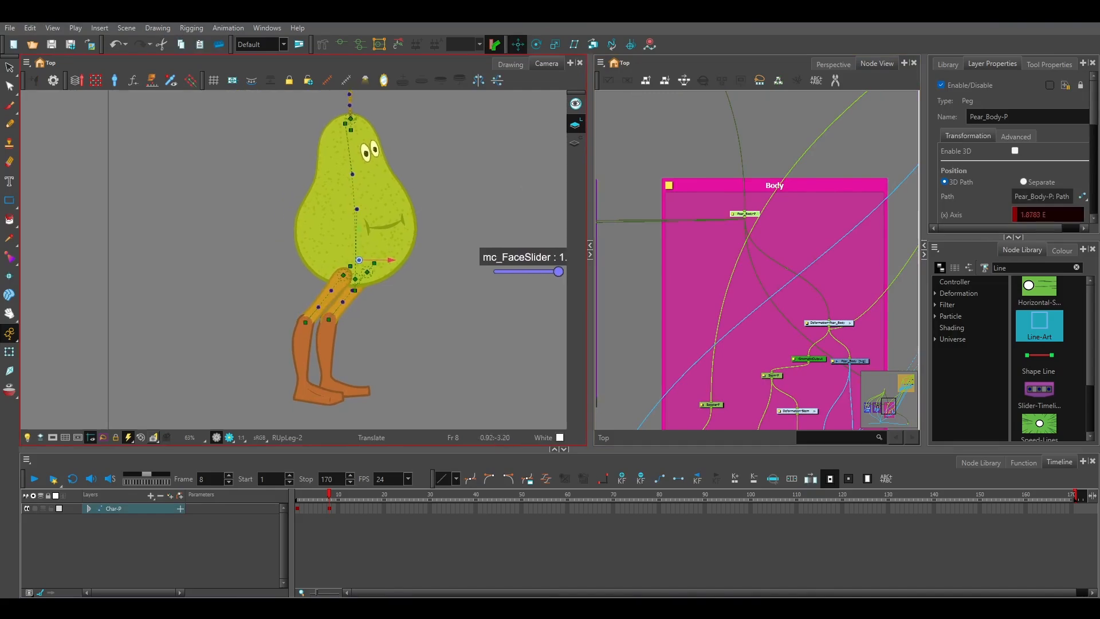
Switch to the browser and examine the contact pose in the walk cycle reference
click(943, 570)
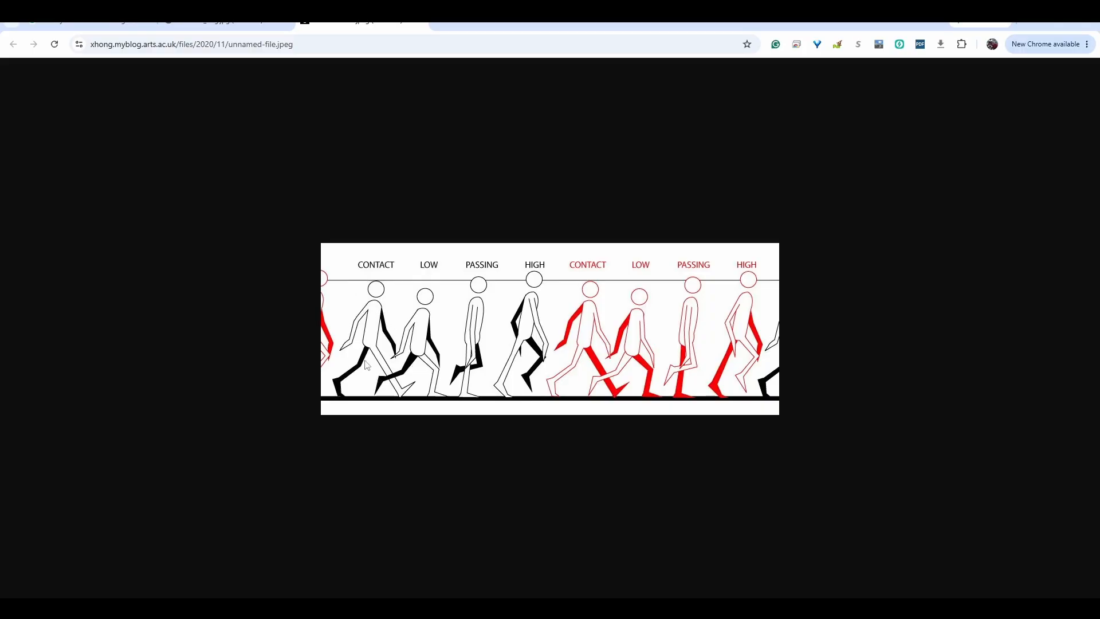
Enlarge the walk cycle reference, return to Toon Boom Harmony, and move the LCalf-P peg forward to 2.8571 E on the X axis
key(alt)
scroll(362, 373, up, 4)
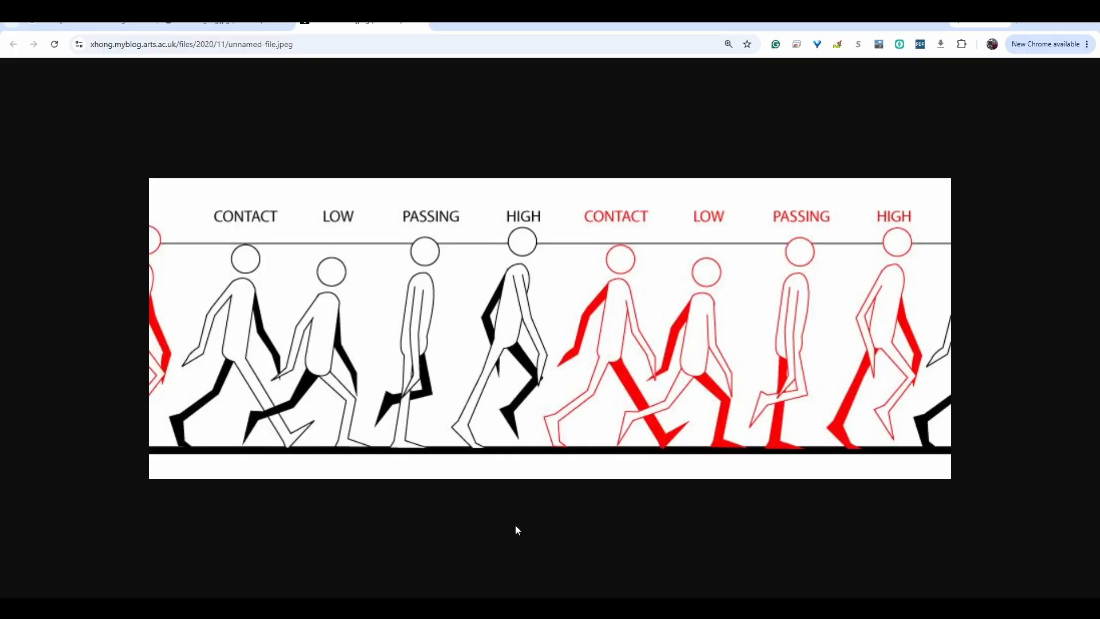
click(715, 609)
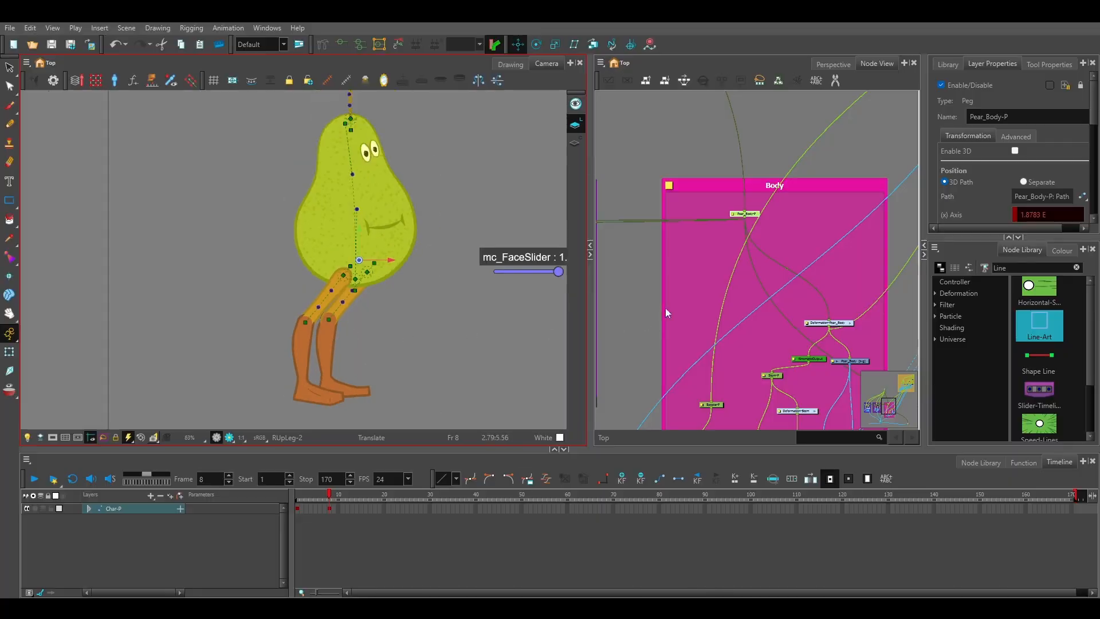
click(702, 312)
drag(702, 312, 973, 305)
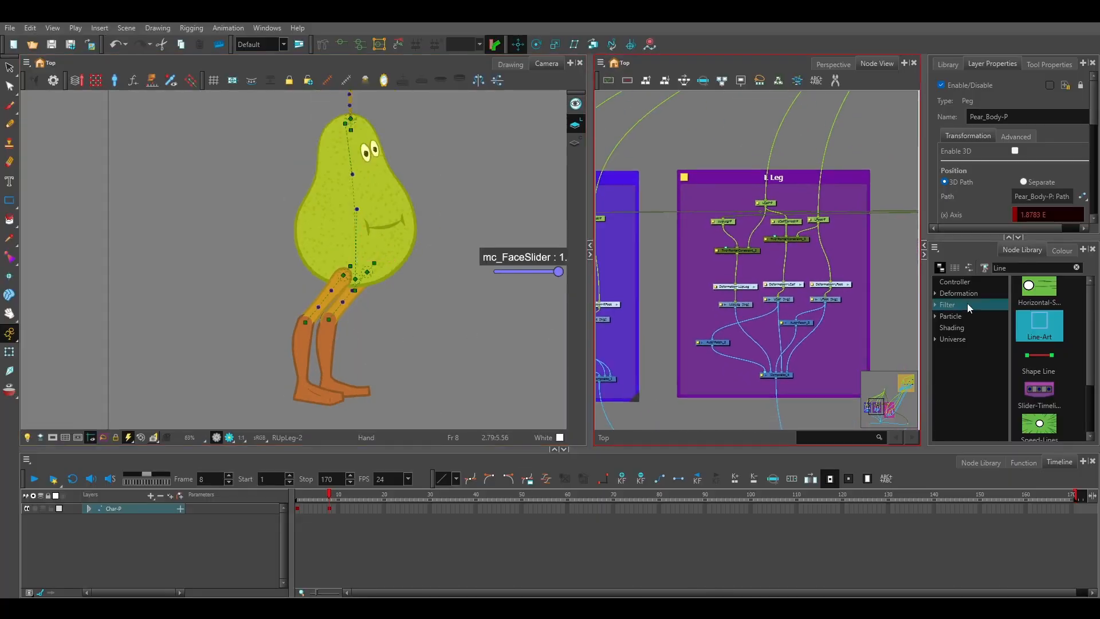
click(769, 205)
drag(347, 316, 409, 315)
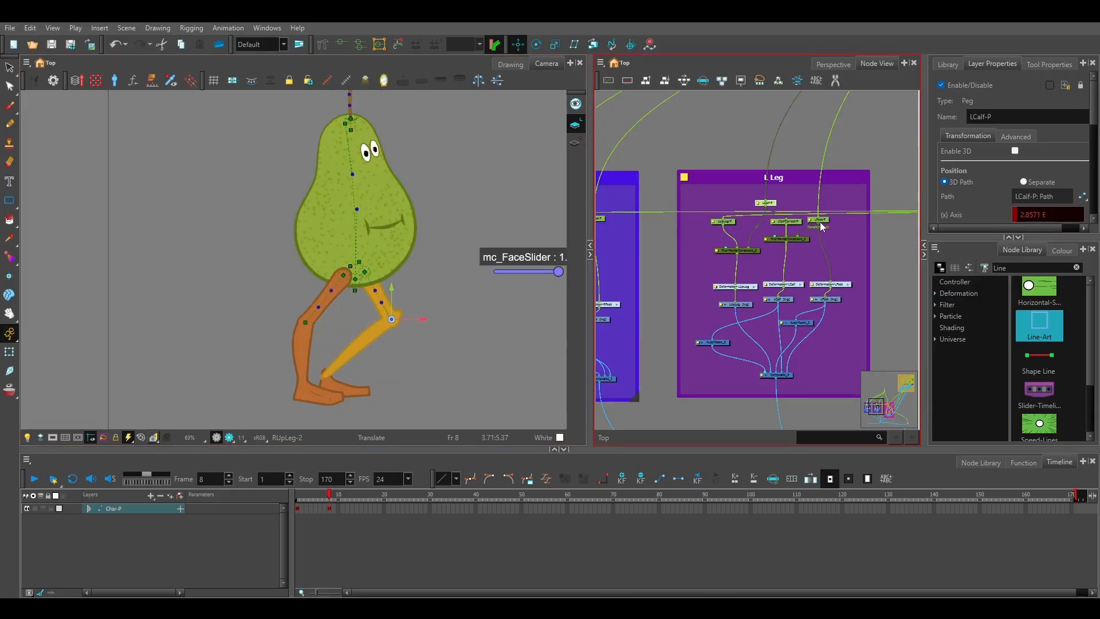
Move the LFoot-P peg forward to 4.2592 E on the X axis and rotate the left foot so its toes point up
click(821, 221)
drag(342, 370, 413, 323)
key(alt+3)
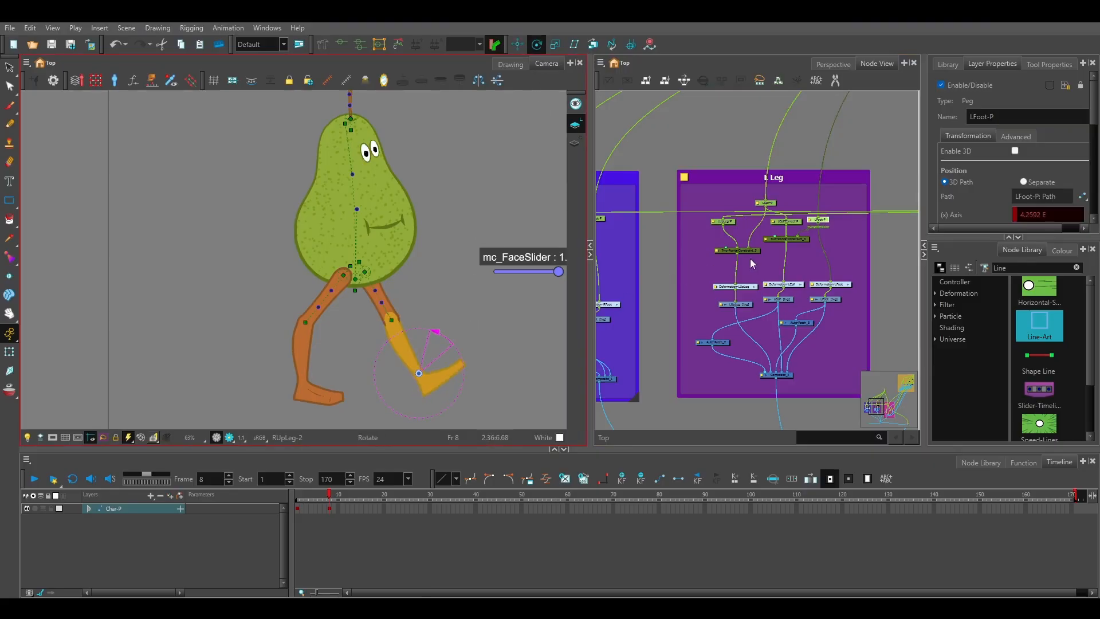
Move the RCalf-P peg in the R Leg group forward to 0.8513 E on the X axis
drag(653, 239, 823, 240)
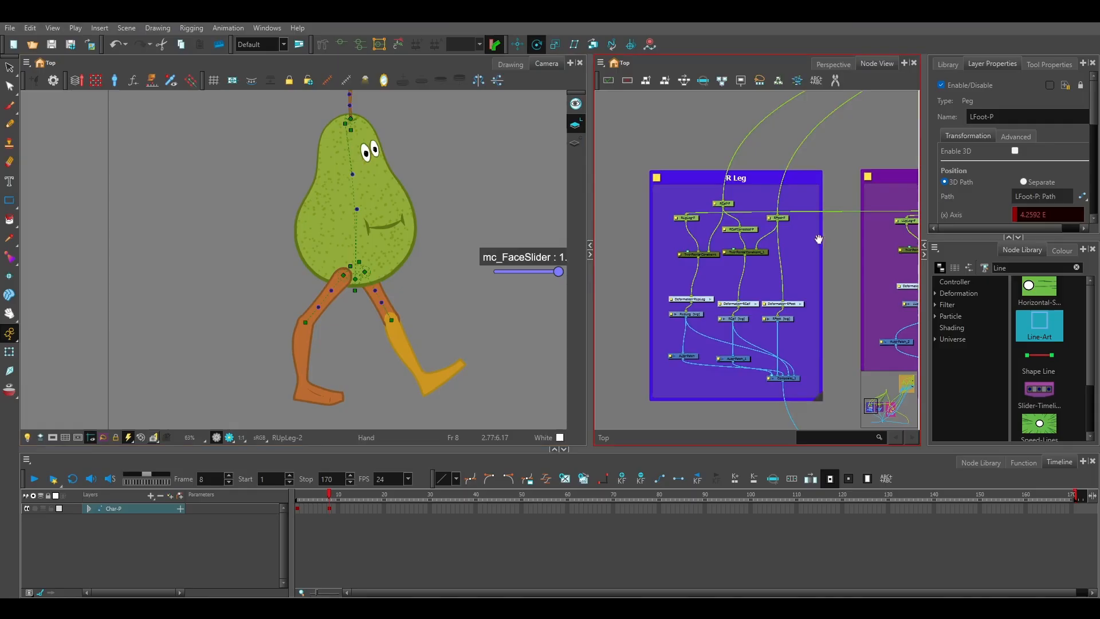
click(725, 207)
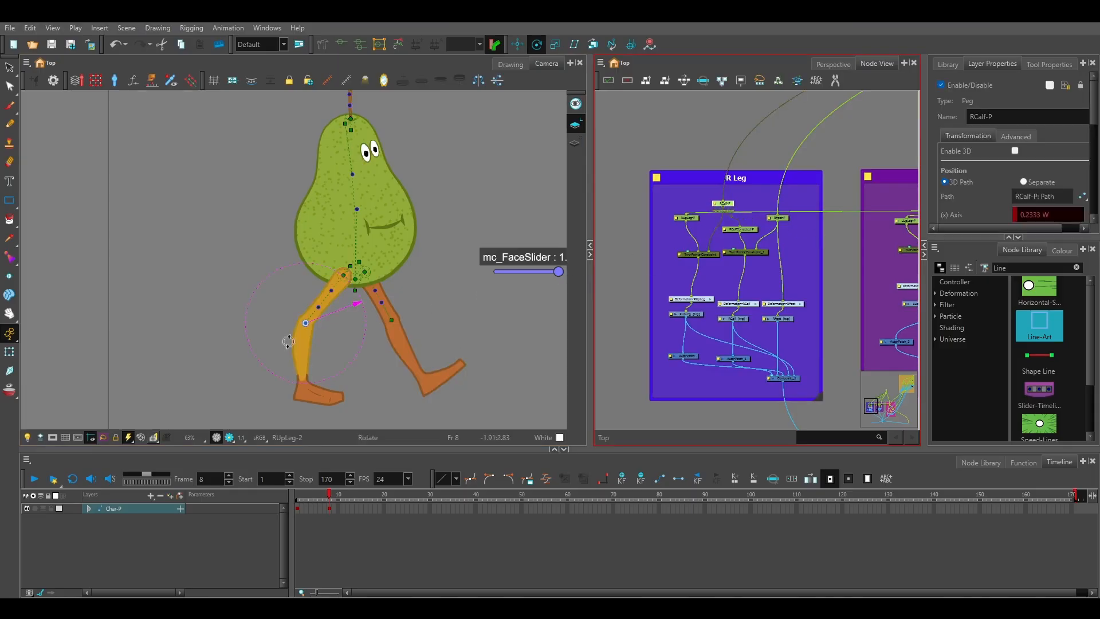
click(518, 44)
drag(317, 311, 341, 317)
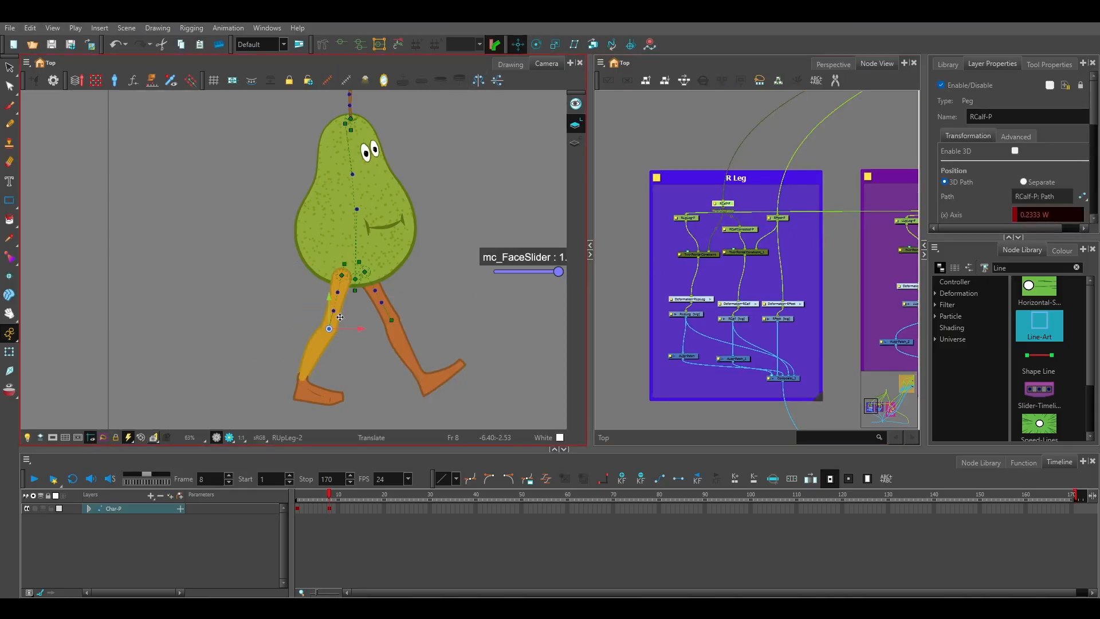
scroll(315, 385, up, 2)
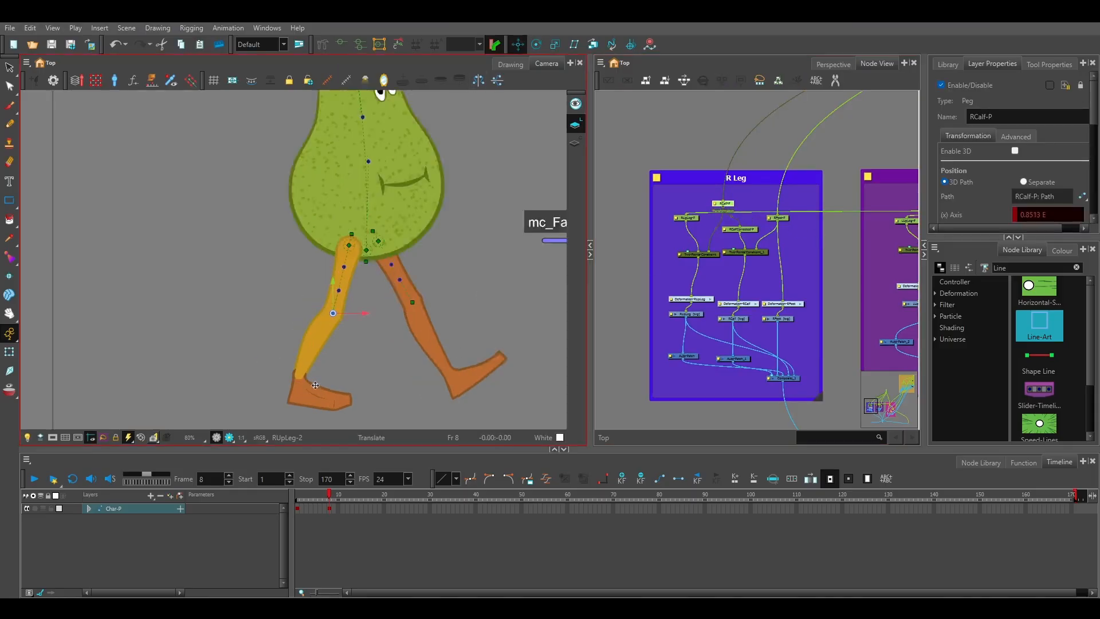
scroll(315, 385, up, 1)
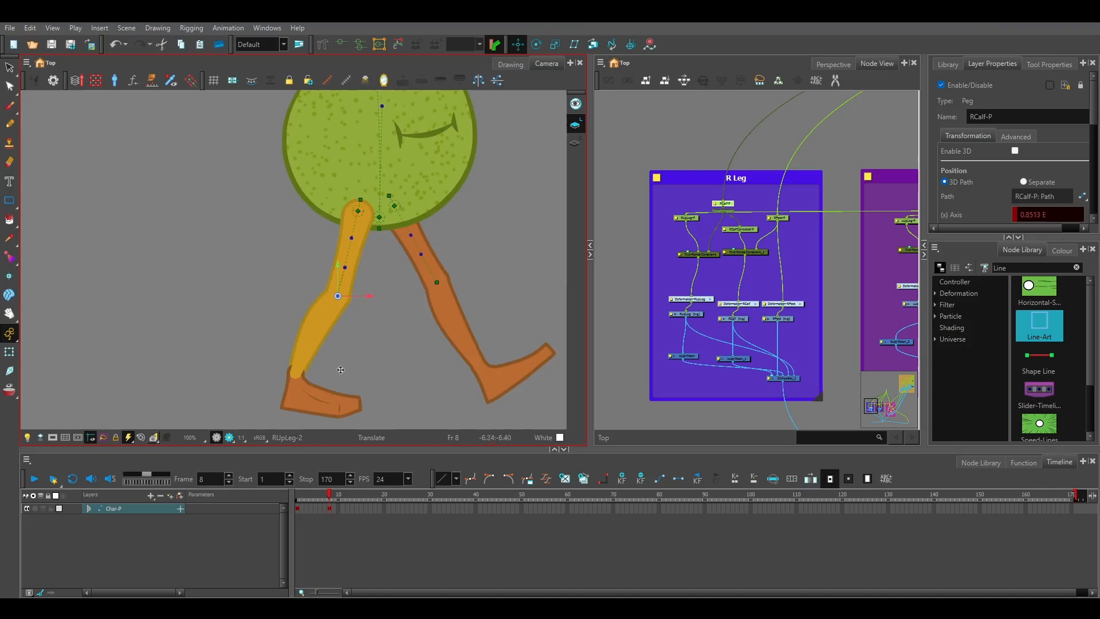
scroll(419, 351, down, 2)
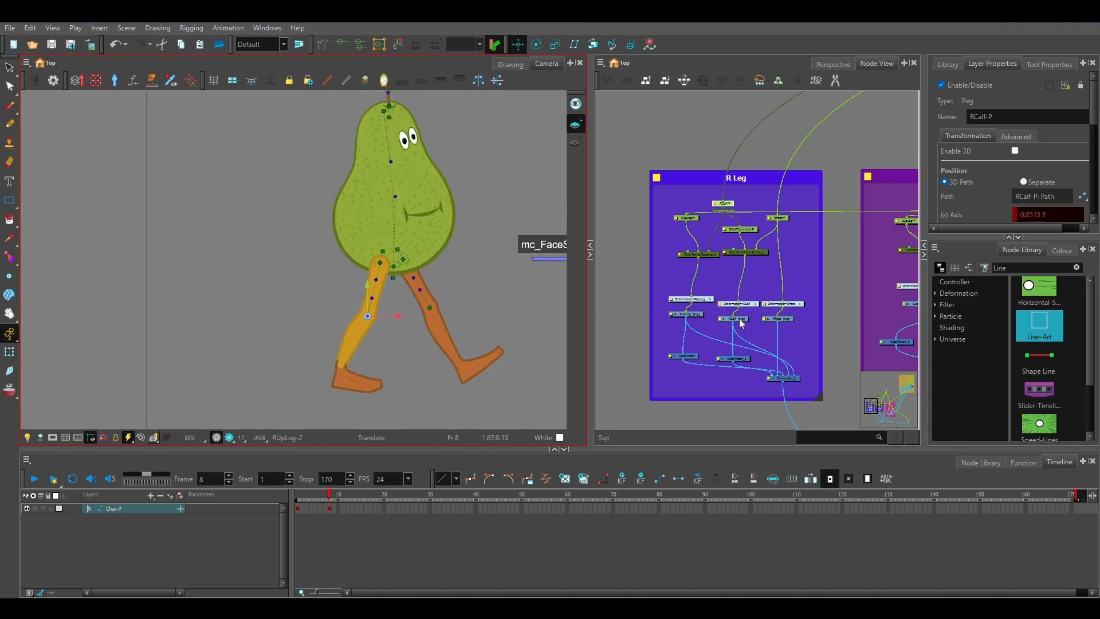
Shift the Pear_Body-P peg slightly further forward over the legs at frame 8
key(space)
drag(742, 319, 508, 324)
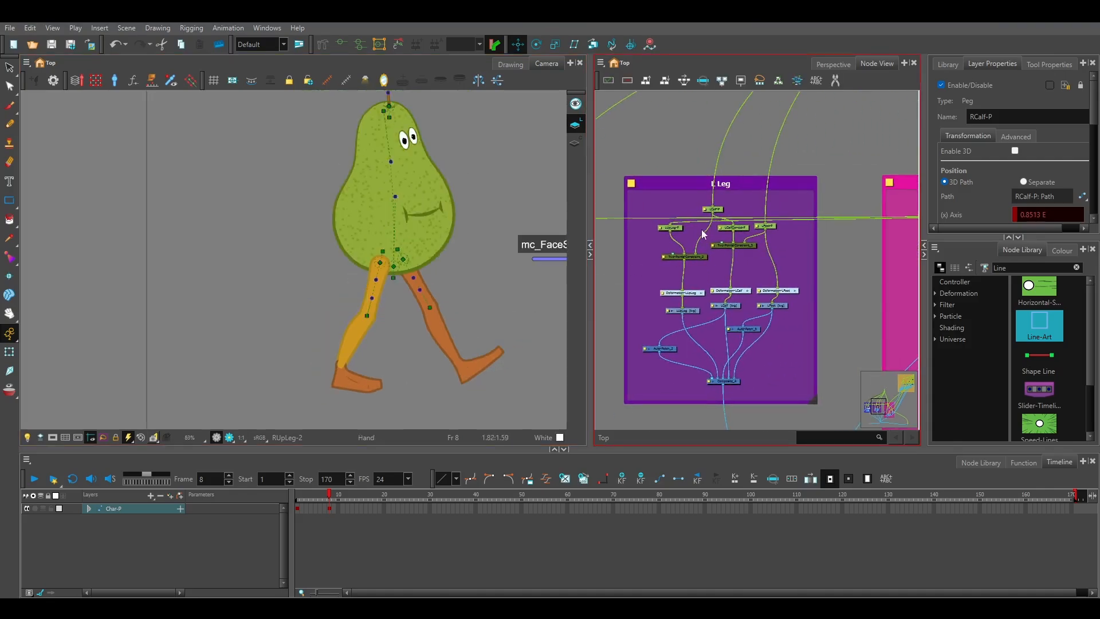
click(715, 210)
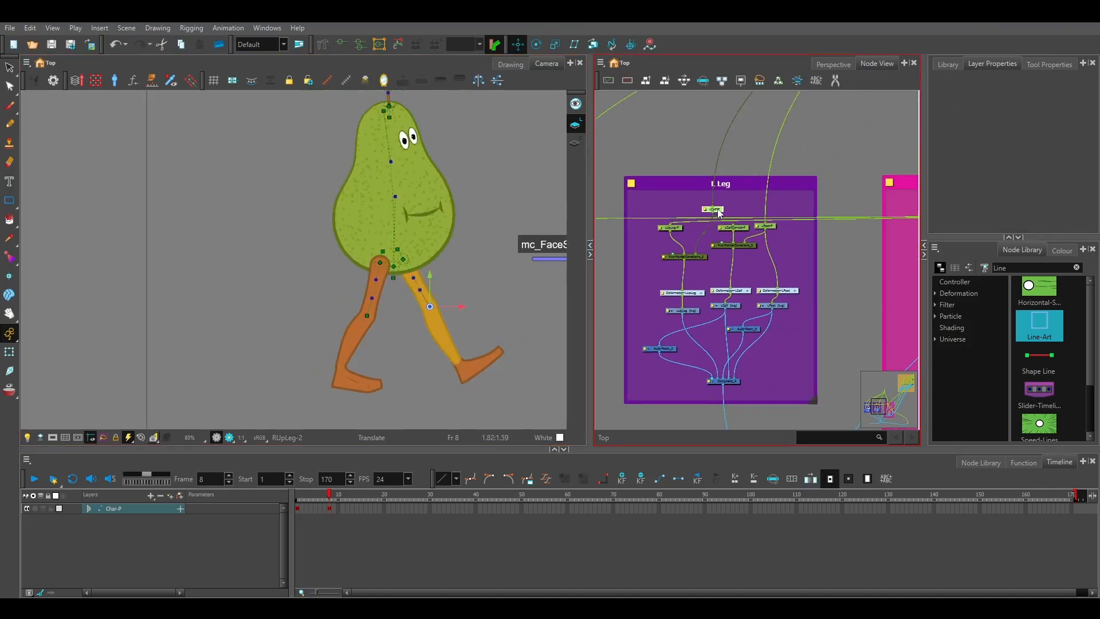
key(space)
drag(805, 306, 847, 291)
click(797, 210)
key(space)
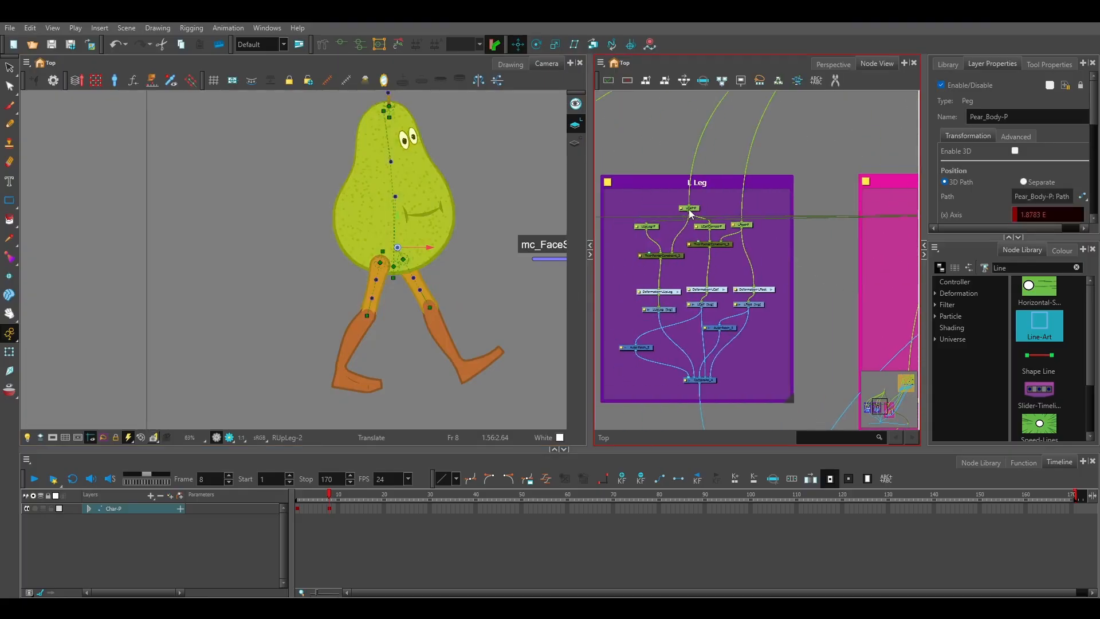
drag(430, 247, 446, 248)
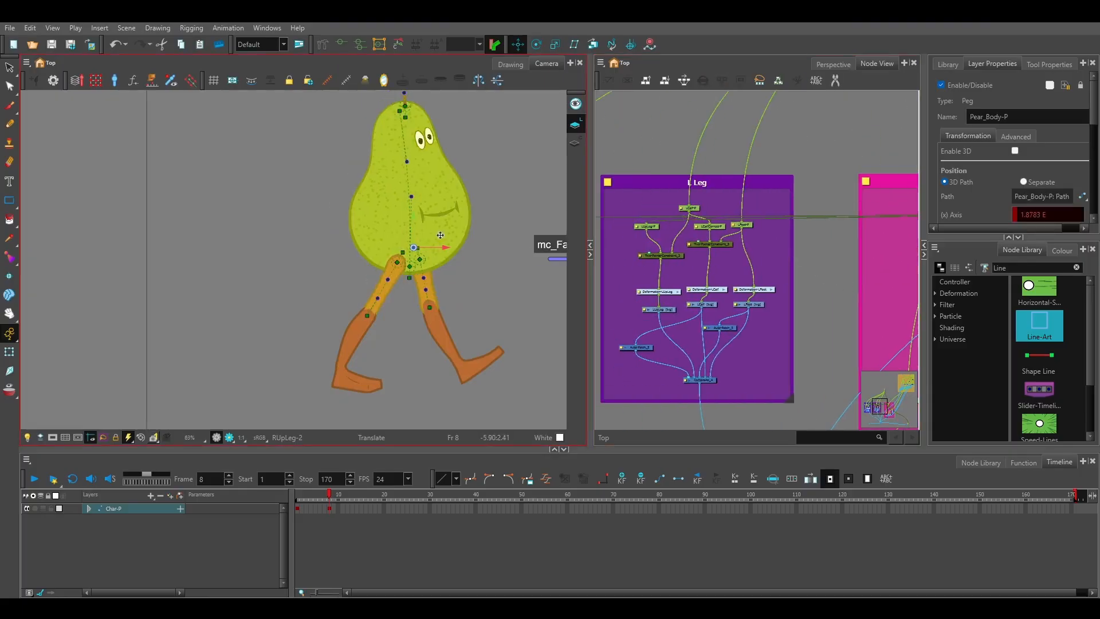
Move the LCalf-P peg forward to 3.7301 E and the LFoot-P peg to 4.8413 E on the X axis
click(691, 209)
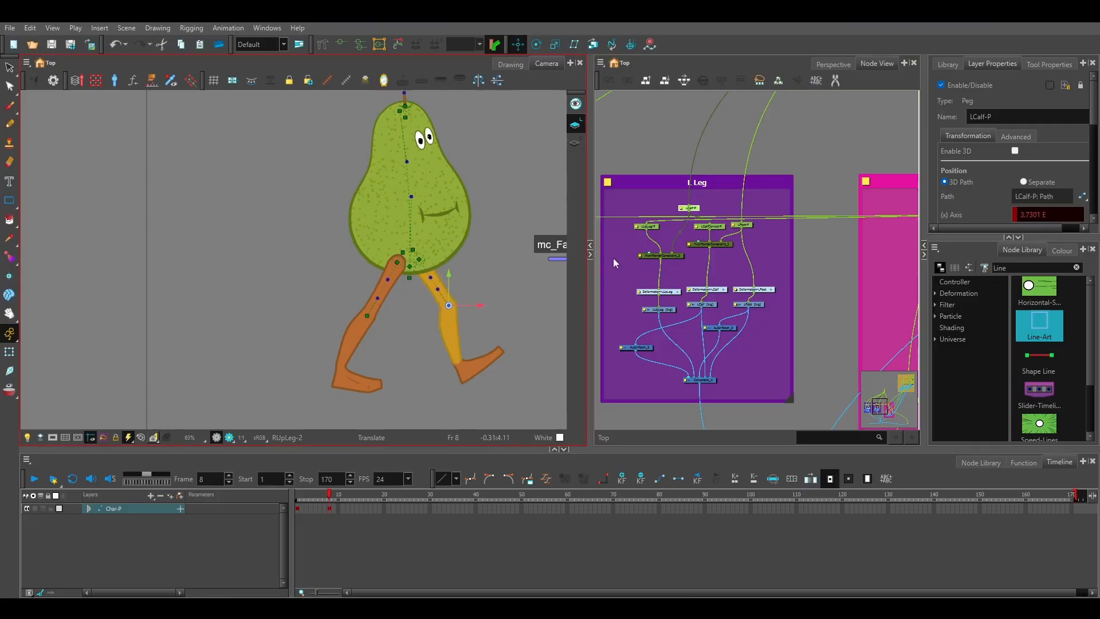
click(742, 225)
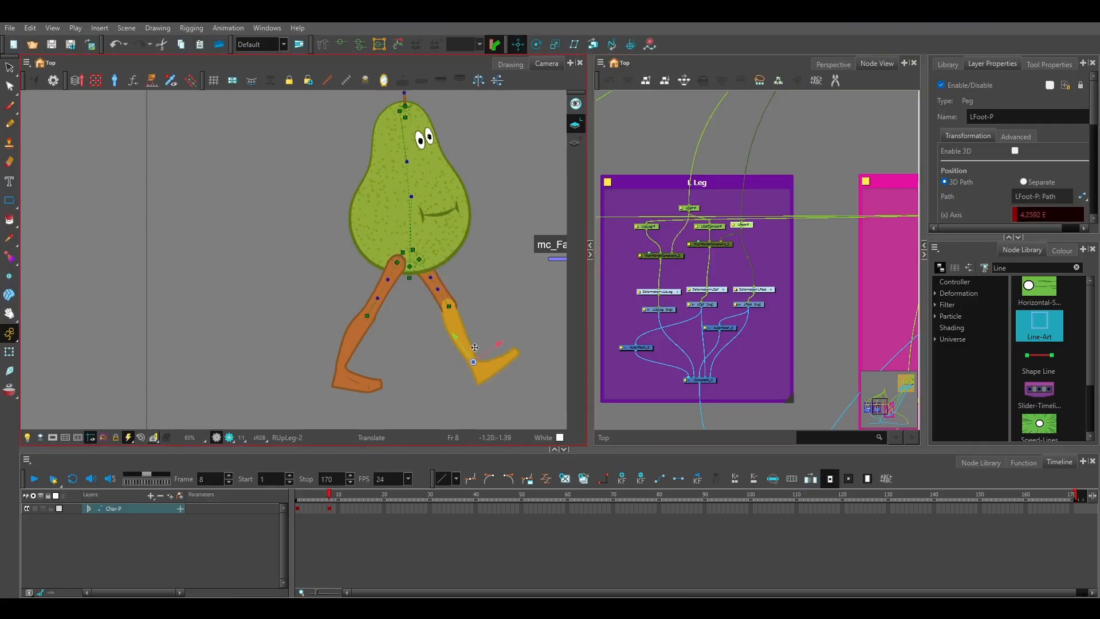
drag(474, 348, 471, 346)
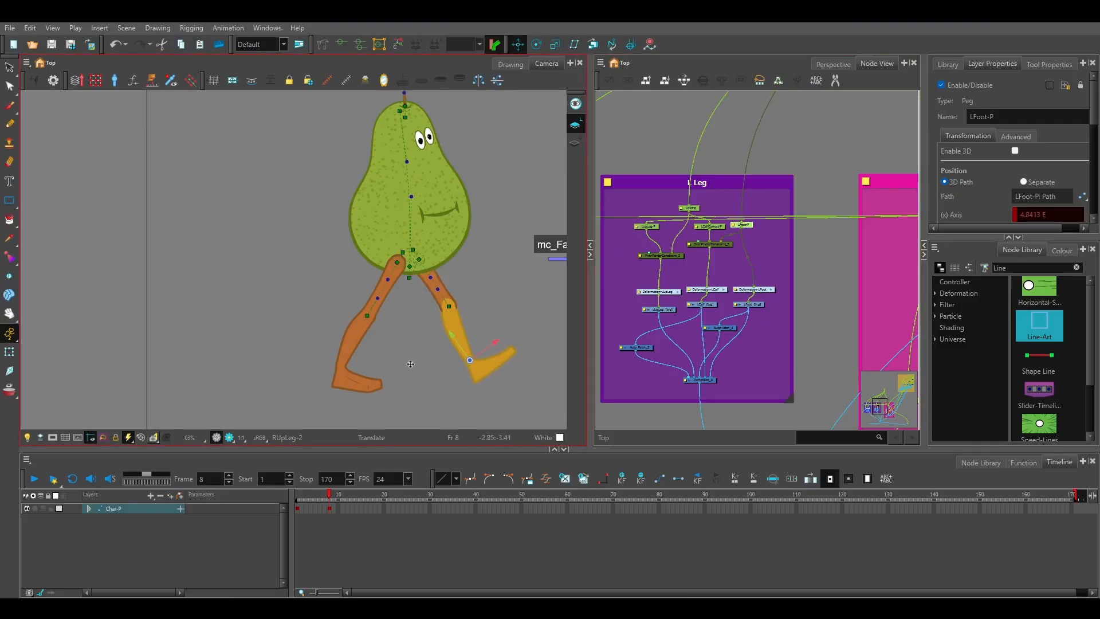
Nudge the right knee slightly forward with the RCalf-P peg
scroll(354, 376, up, 2)
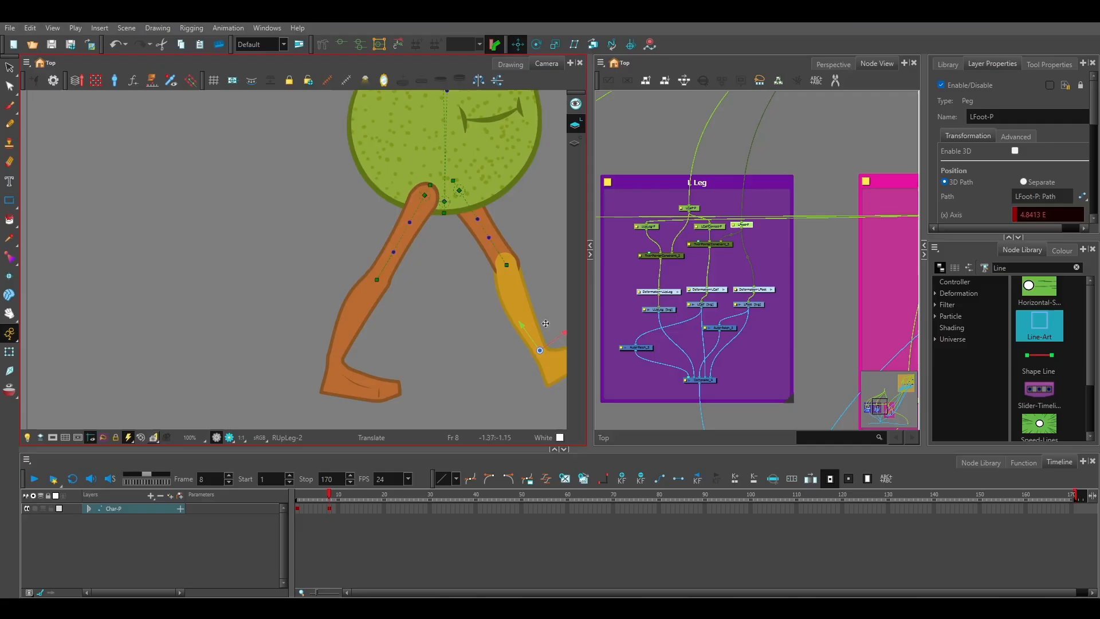
drag(410, 351, 454, 336)
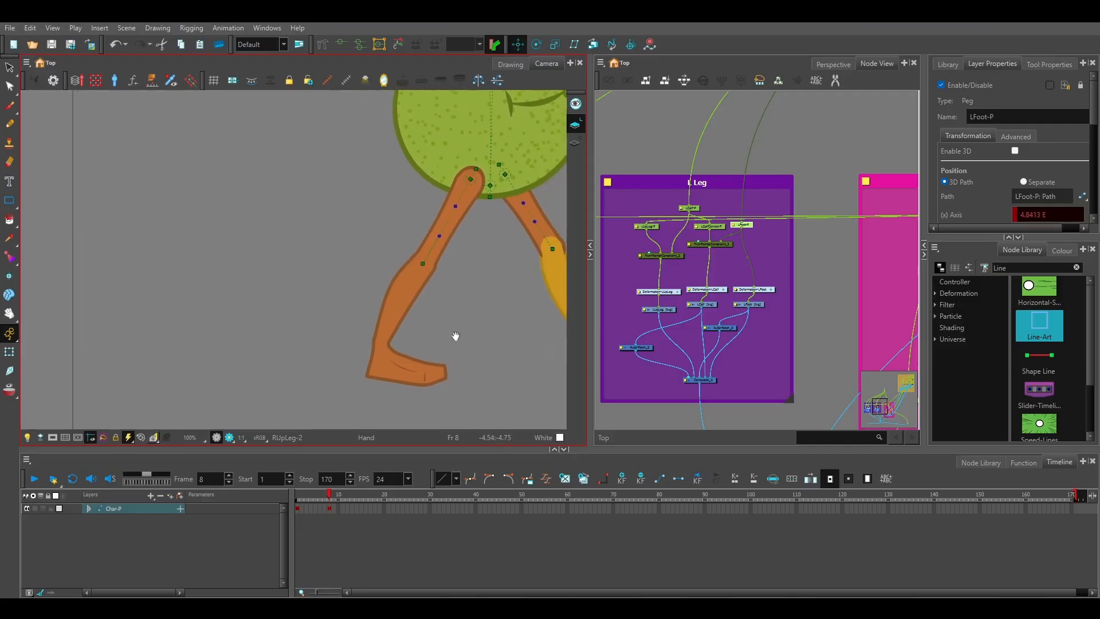
drag(614, 339, 853, 309)
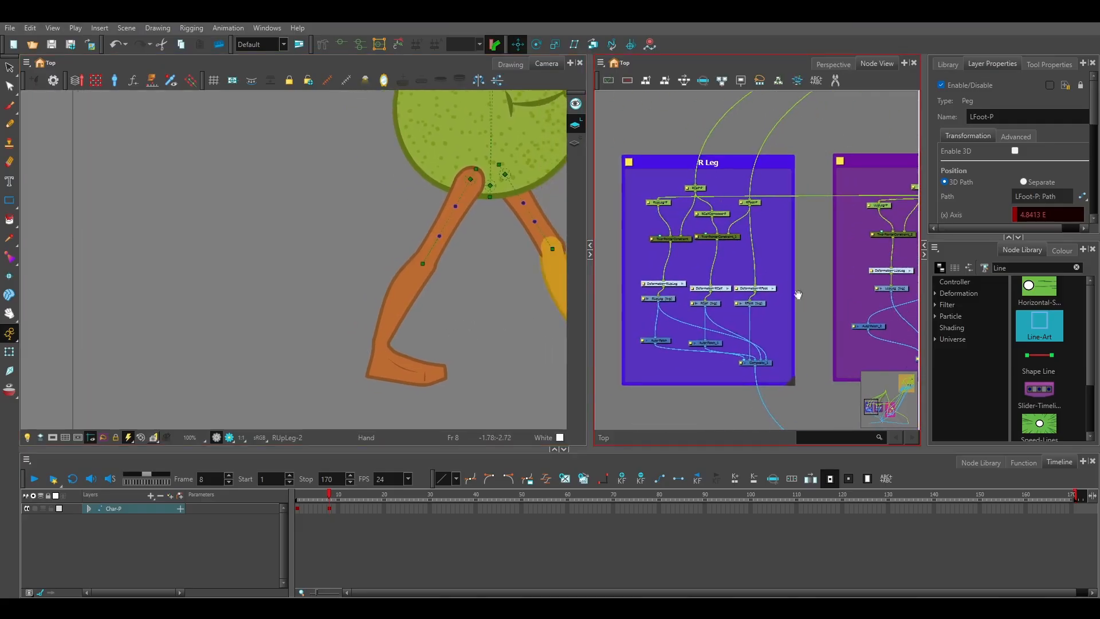
scroll(702, 270, up, 3)
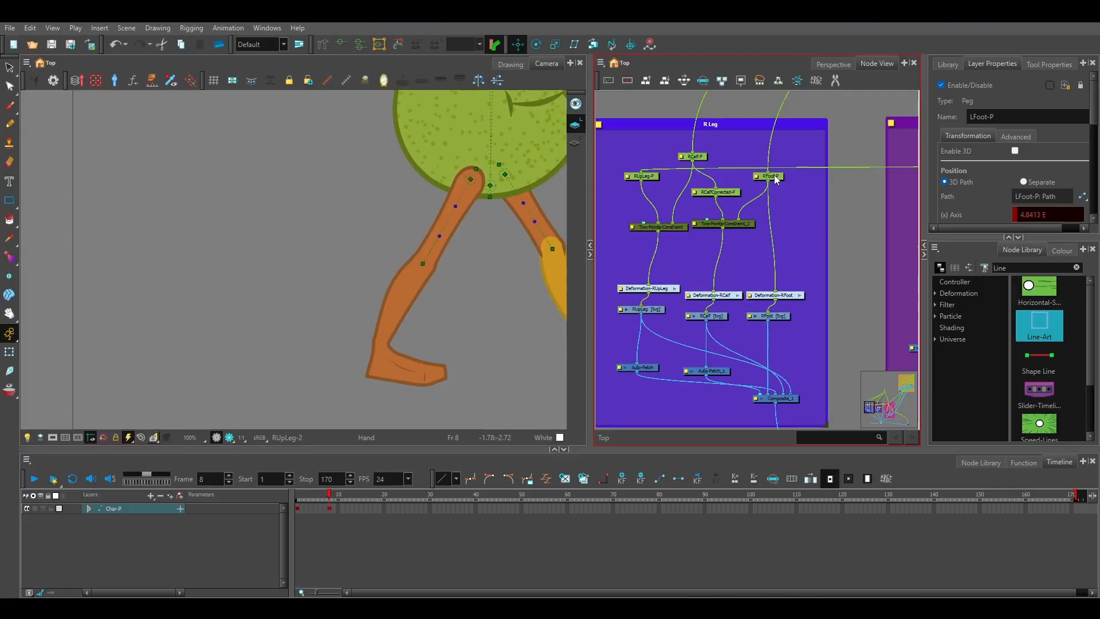
click(695, 157)
drag(429, 260, 442, 259)
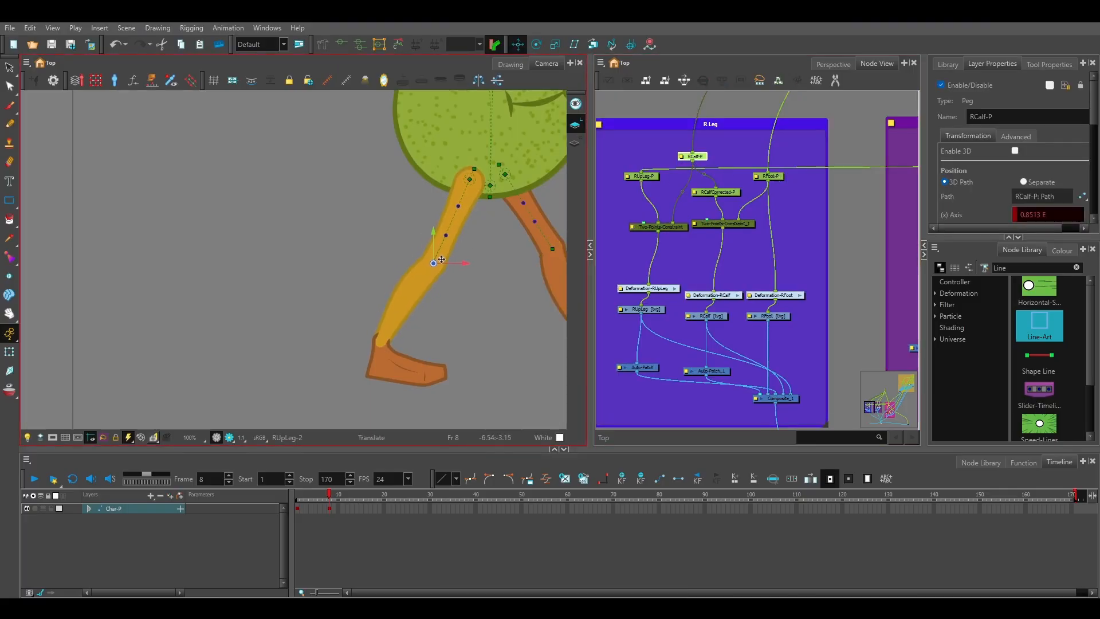
Raise the RFoot-P peg to 0.0167 W on the X axis and rotate the right foot toes-down so the heel lifts
click(776, 177)
drag(393, 329, 399, 321)
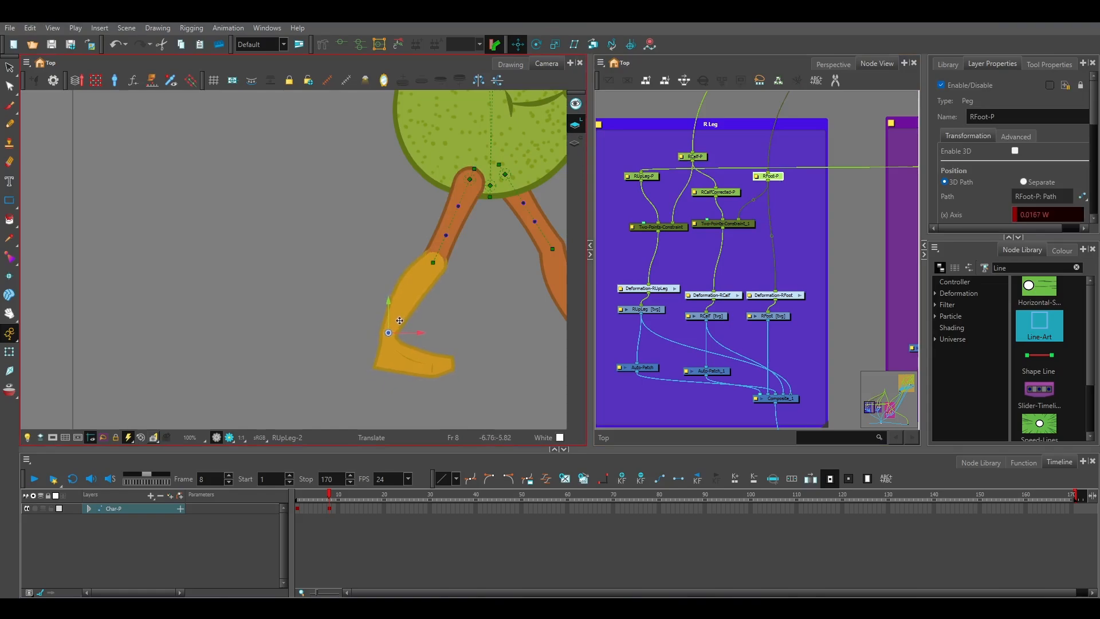
click(537, 44)
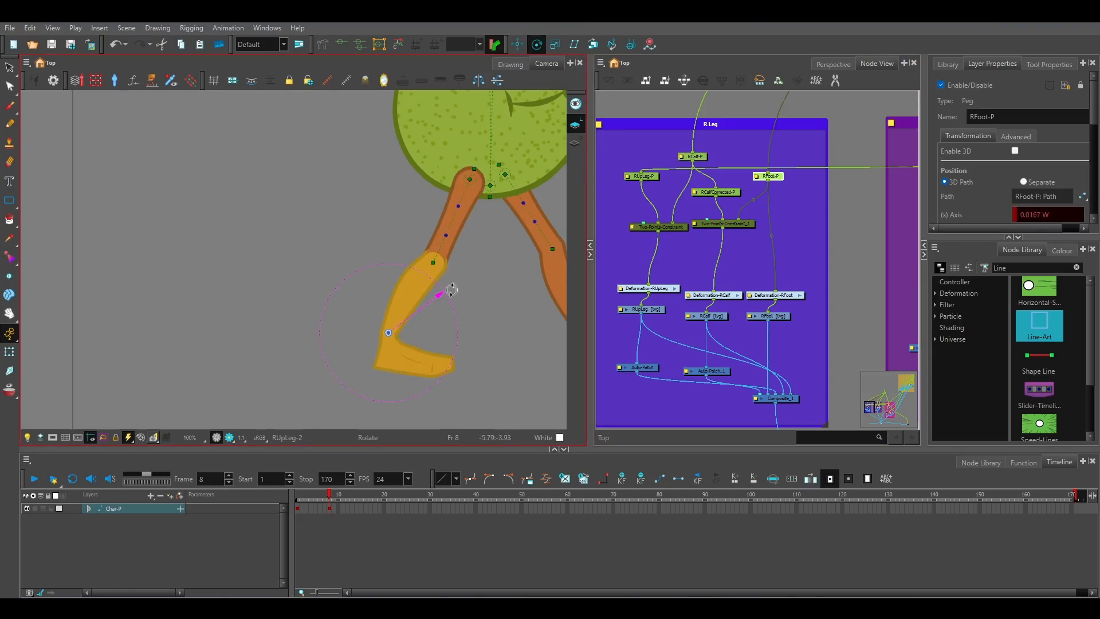
drag(439, 288, 451, 305)
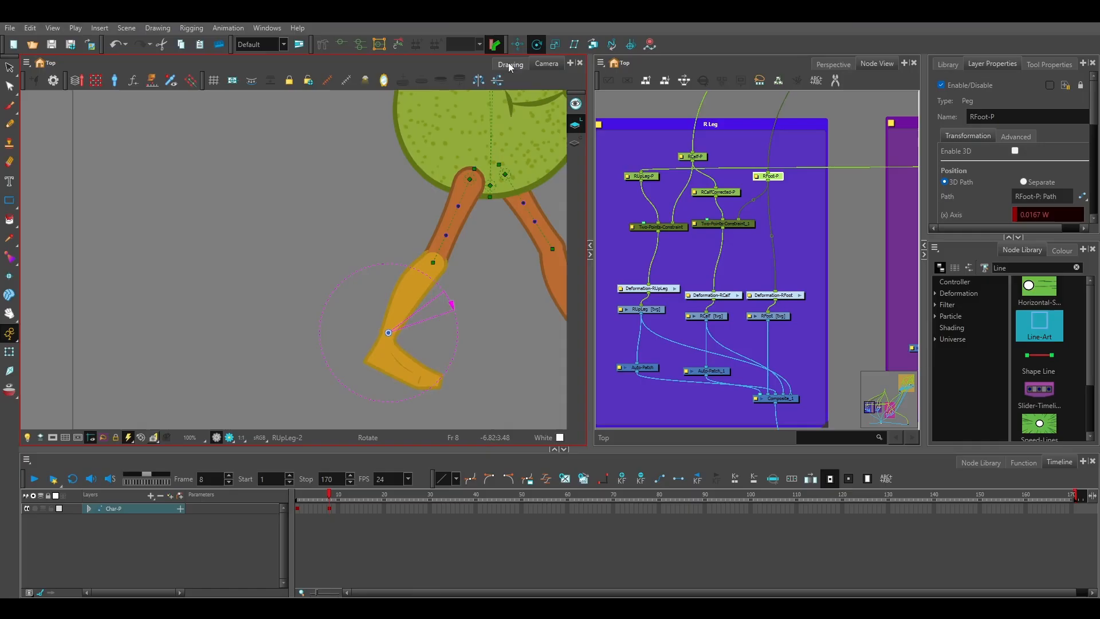
Bend the right foot's toes upward using the Bone_1 deformer so they lie flatter on the ground
click(341, 49)
click(9, 352)
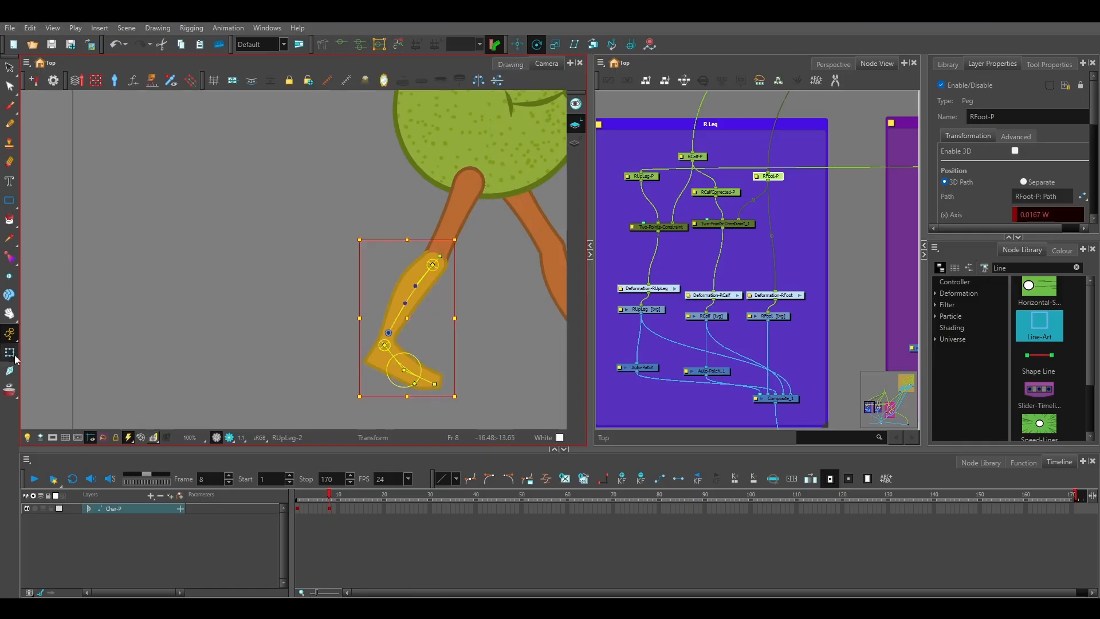
click(438, 375)
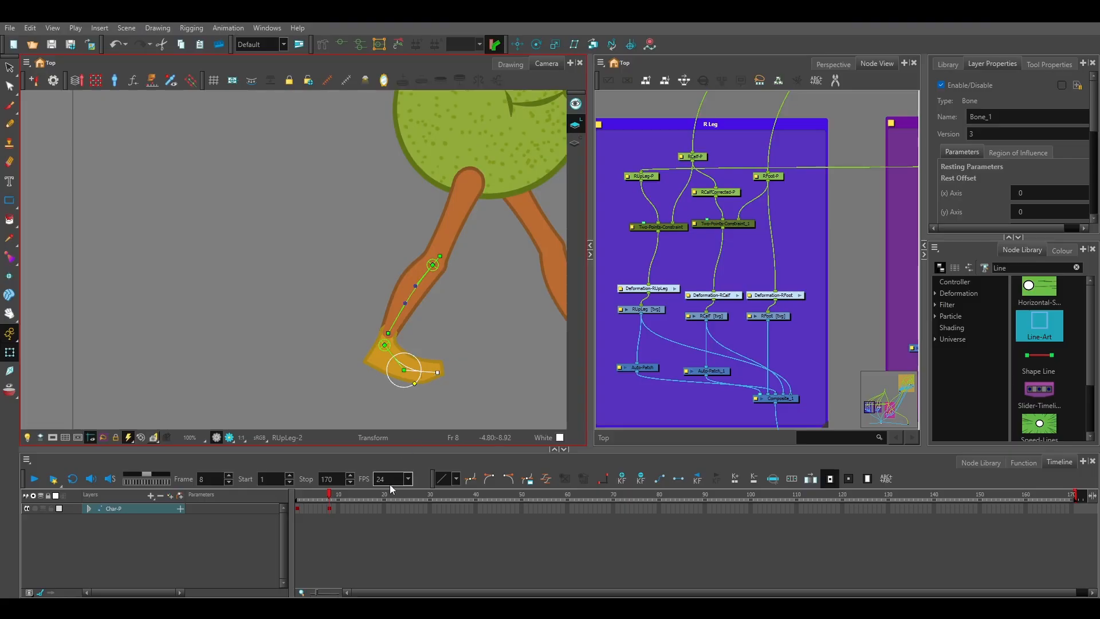
Flip between frames 1 and 8 to compare the right foot's ground position
key(semicolon)
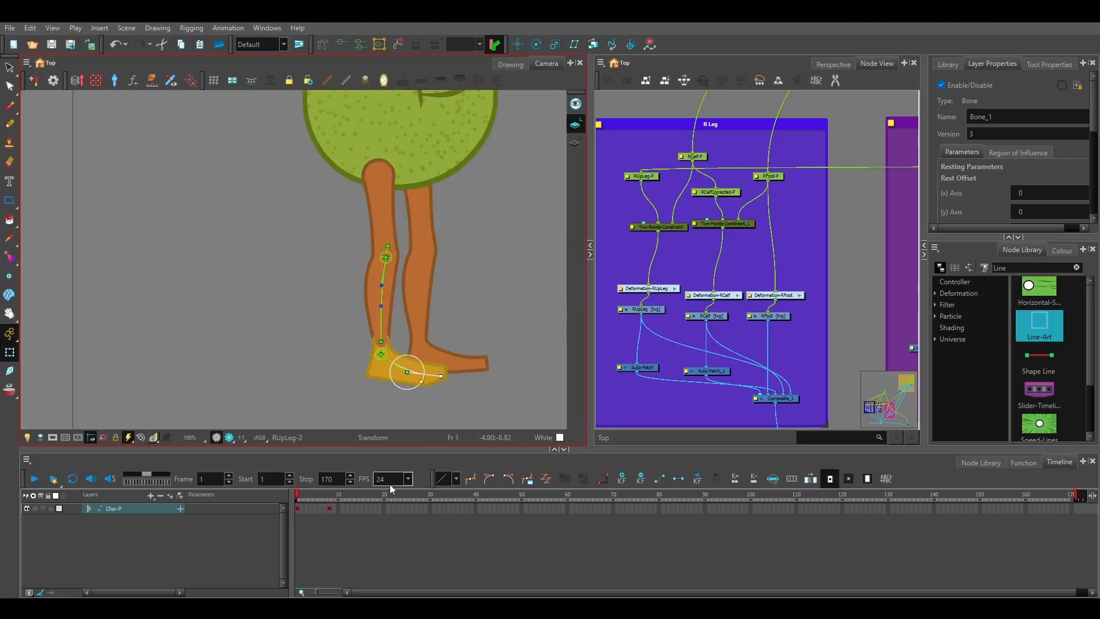
key(apostrophe)
key(semicolon)
key(apostrophe)
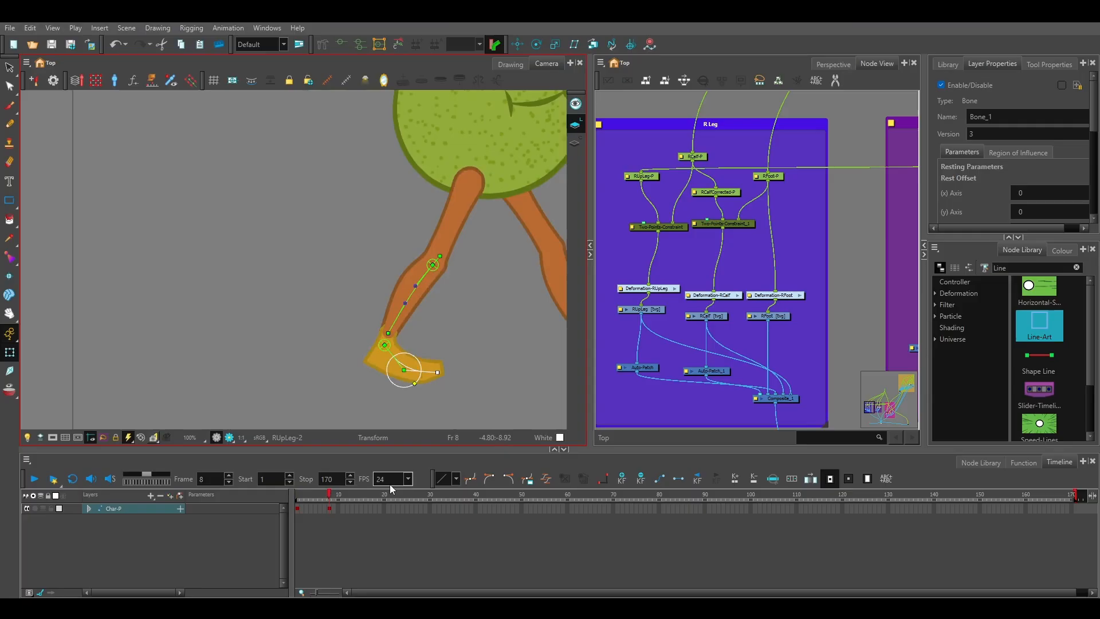
key(semicolon)
key(apostrophe)
key(semicolon)
key(apostrophe)
Nudge the RFoot-P peg forward and slightly down to 0.0667 E on the X axis, checking it against frame 1
click(770, 177)
key(alt+2)
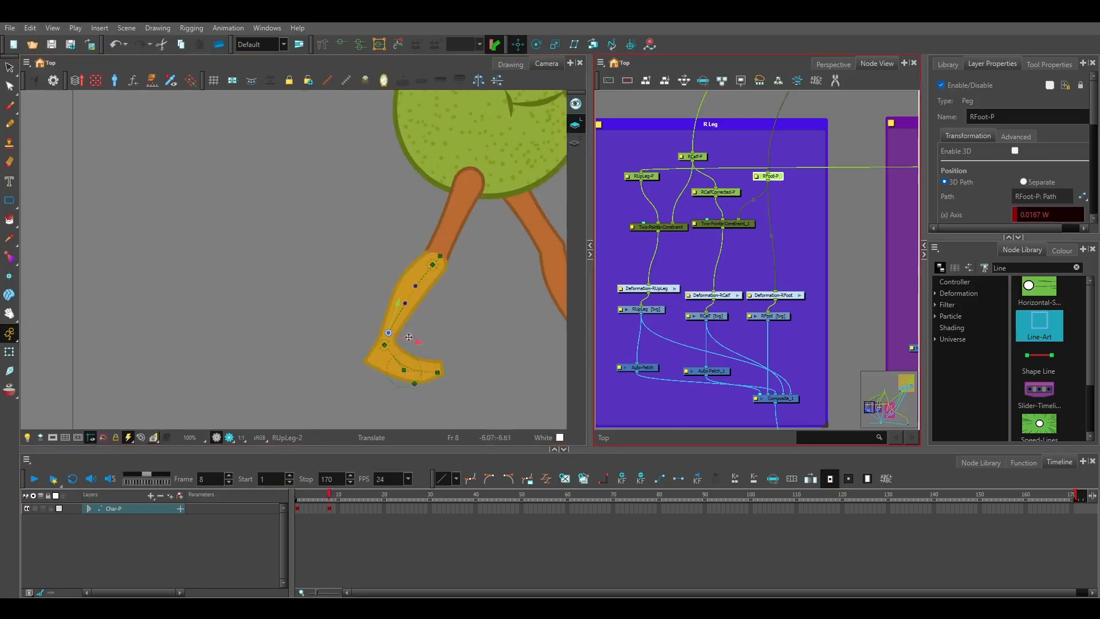
drag(401, 330, 403, 332)
key(semicolon)
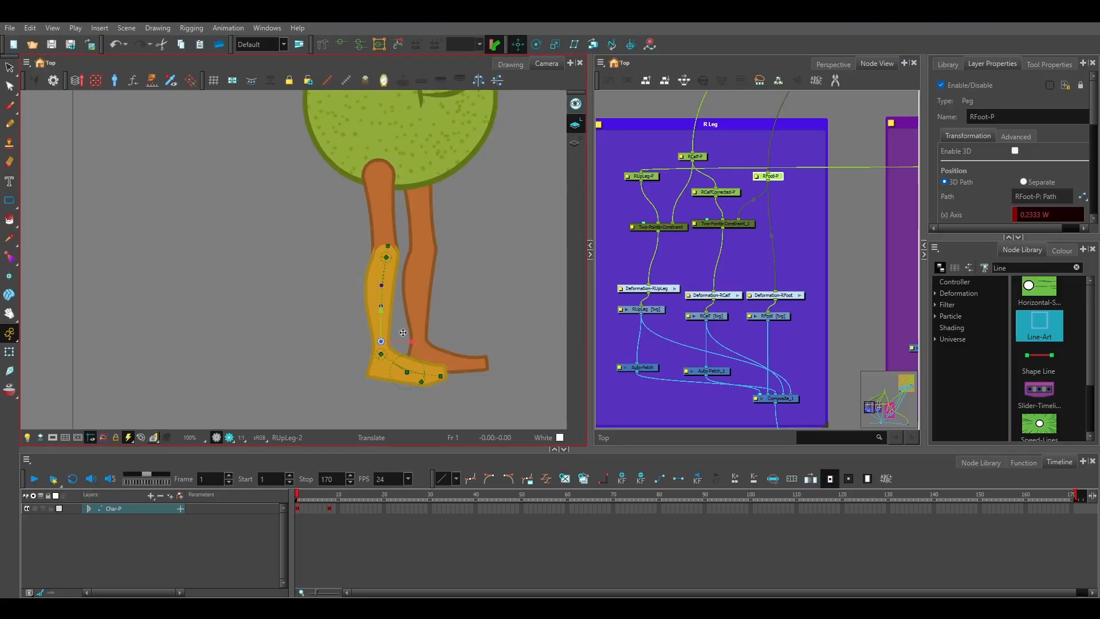
key(apostrophe)
key(semicolon)
key(apostrophe)
key(semicolon)
key(apostrophe)
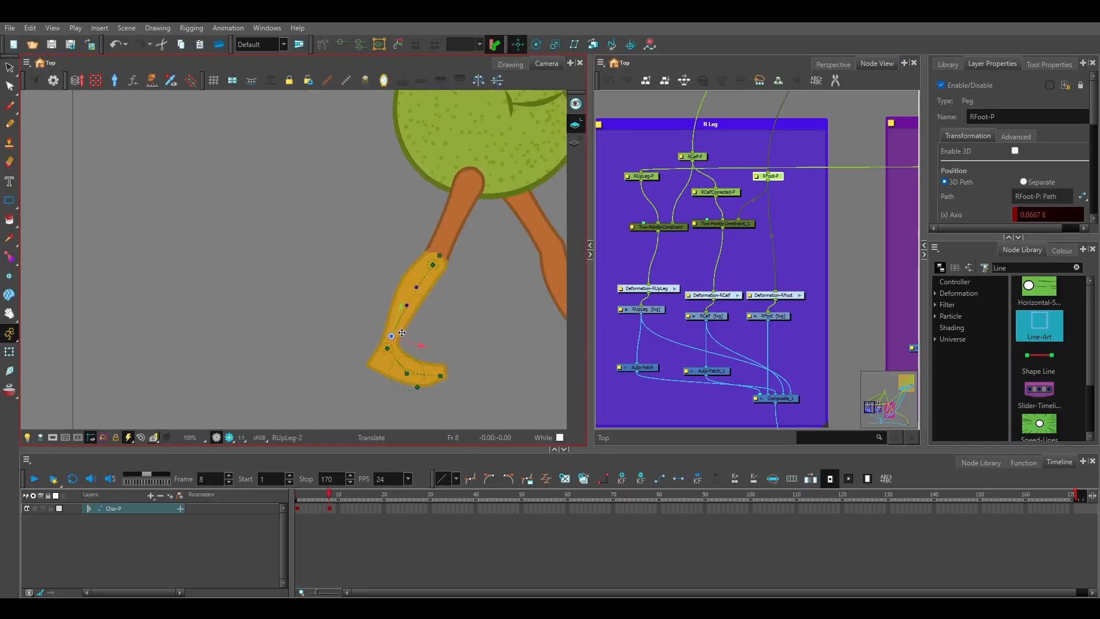
Select the frame 8 keyframe on the Char-P layer and bring the whole contact pose into view
click(329, 508)
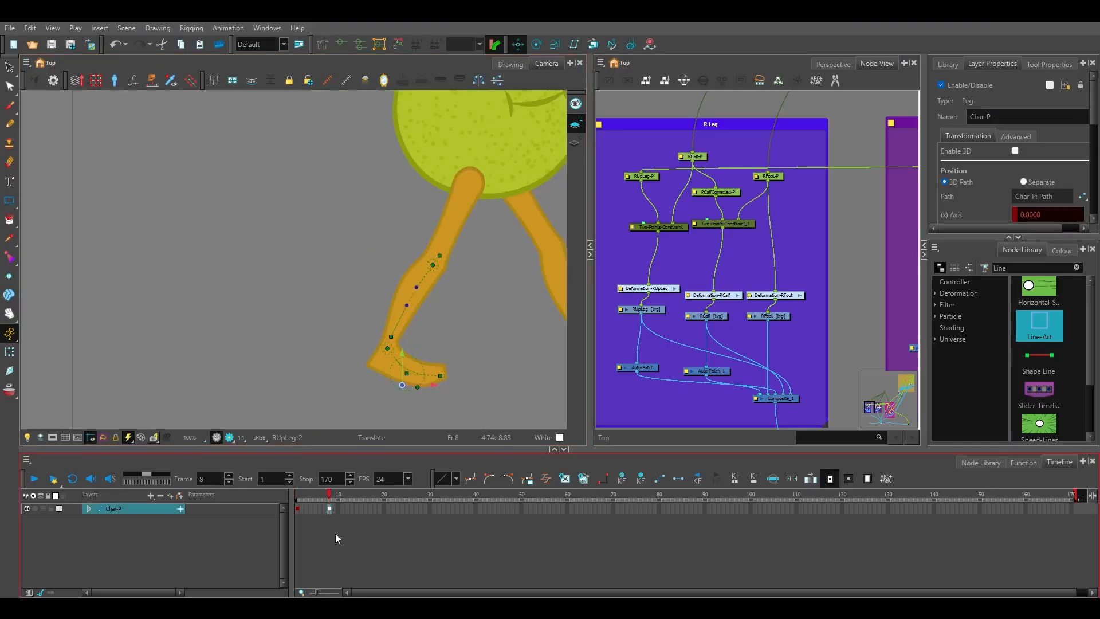
scroll(377, 294, down, 1)
drag(440, 324, 294, 319)
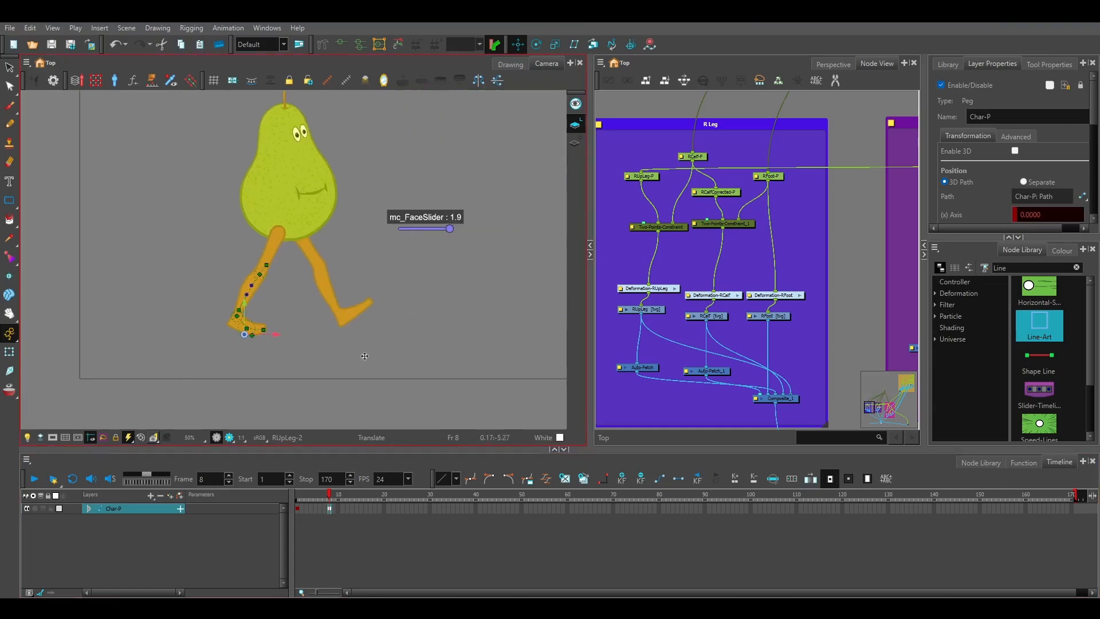
click(415, 362)
click(820, 290)
scroll(821, 290, down, 3)
drag(853, 288, 767, 281)
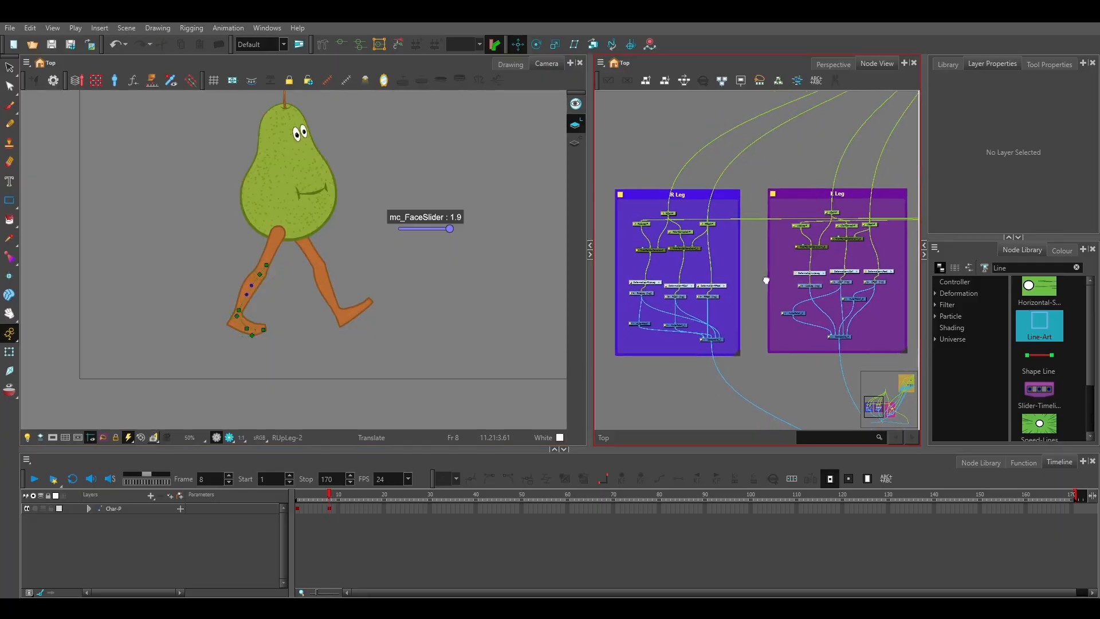
click(329, 510)
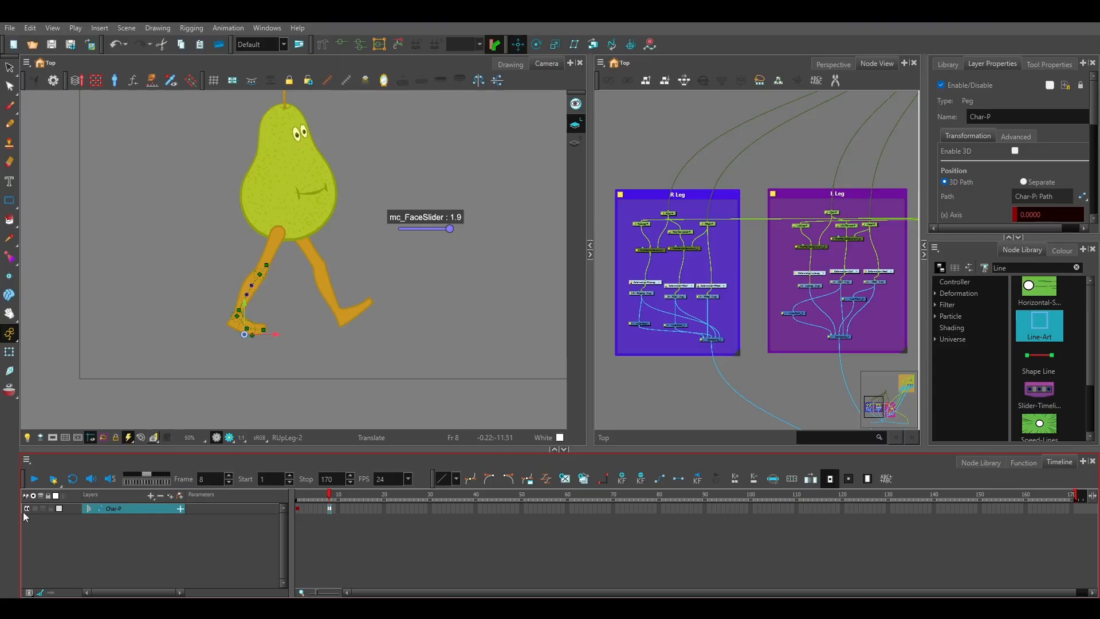
click(173, 549)
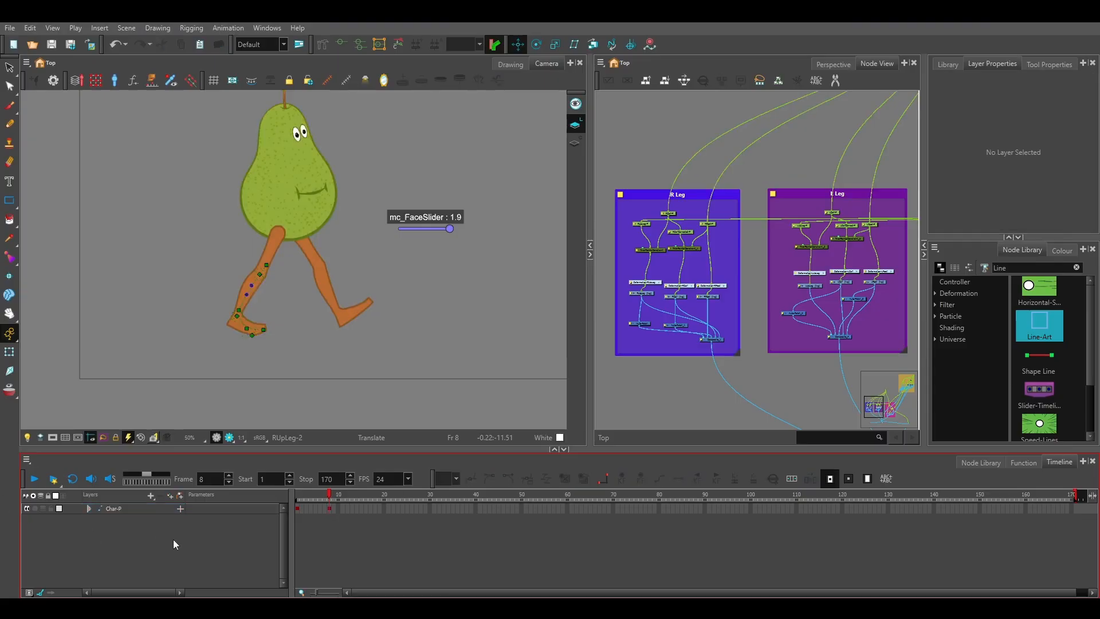
Add a vector drawing layer named REf above the Char-P layer
click(171, 497)
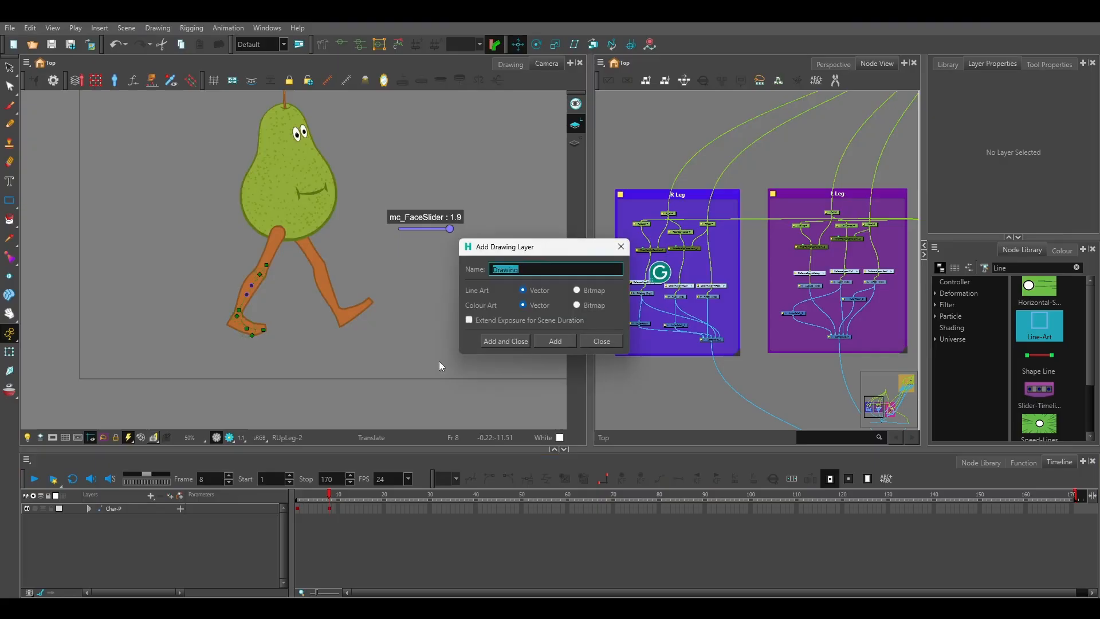
text(REf)
click(516, 342)
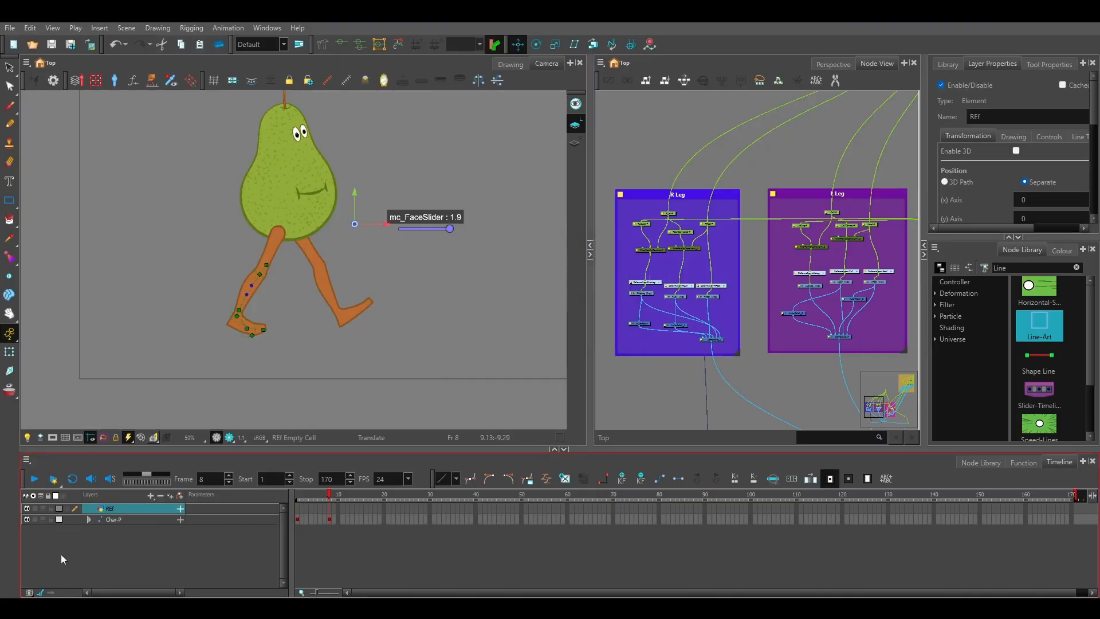
Draw a thin rectangle beneath the feet, spanning from the rear heel to the front heel on REf, and extend its exposure to frame 80
click(151, 570)
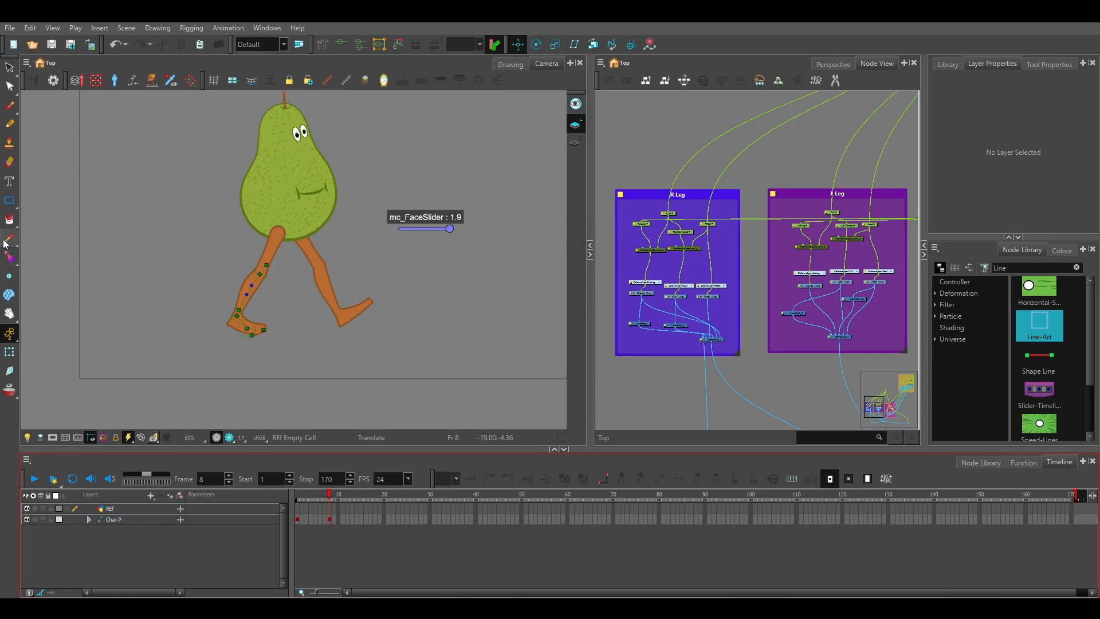
drag(8, 208, 35, 196)
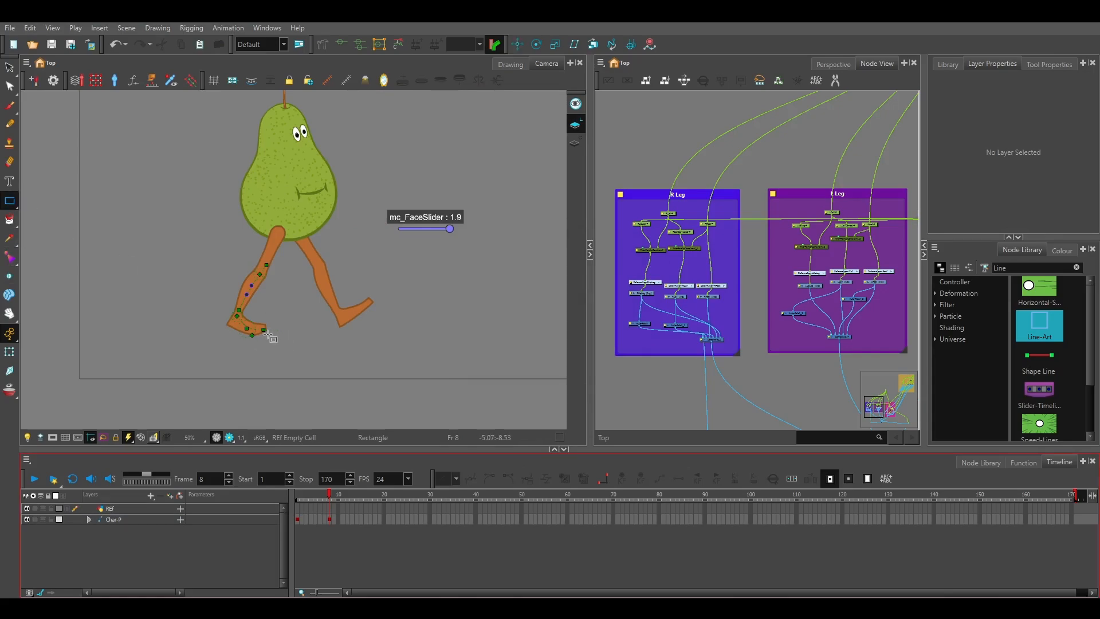
mouse_move(267, 333)
mouse_down()
mouse_move(290, 351)
mouse_move(364, 342)
mouse_up()
key(ctrl+z)
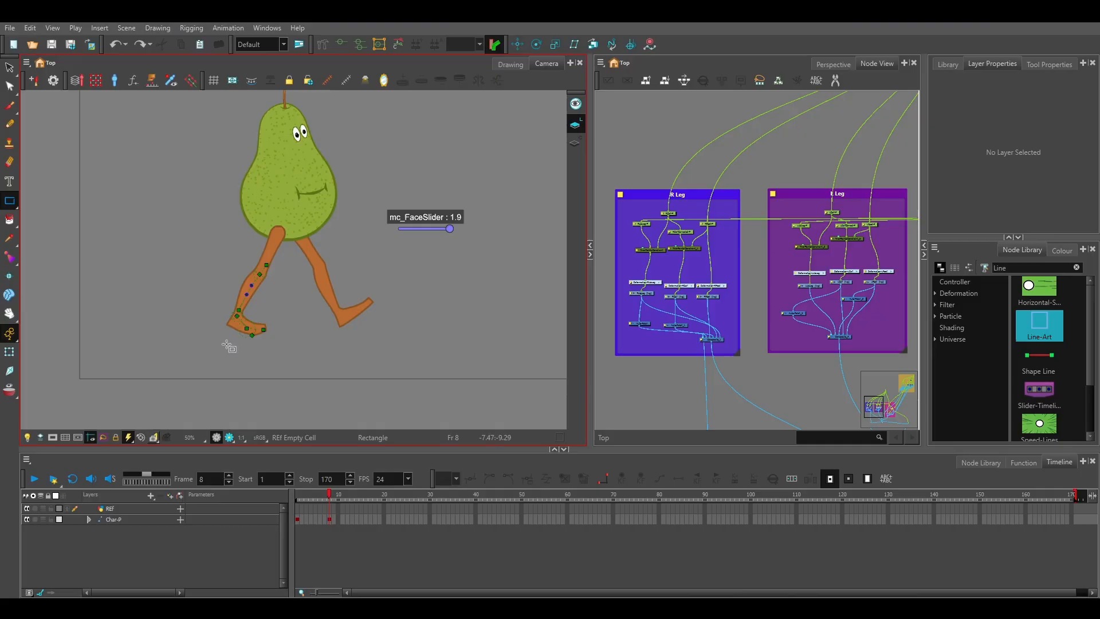
drag(226, 344, 341, 338)
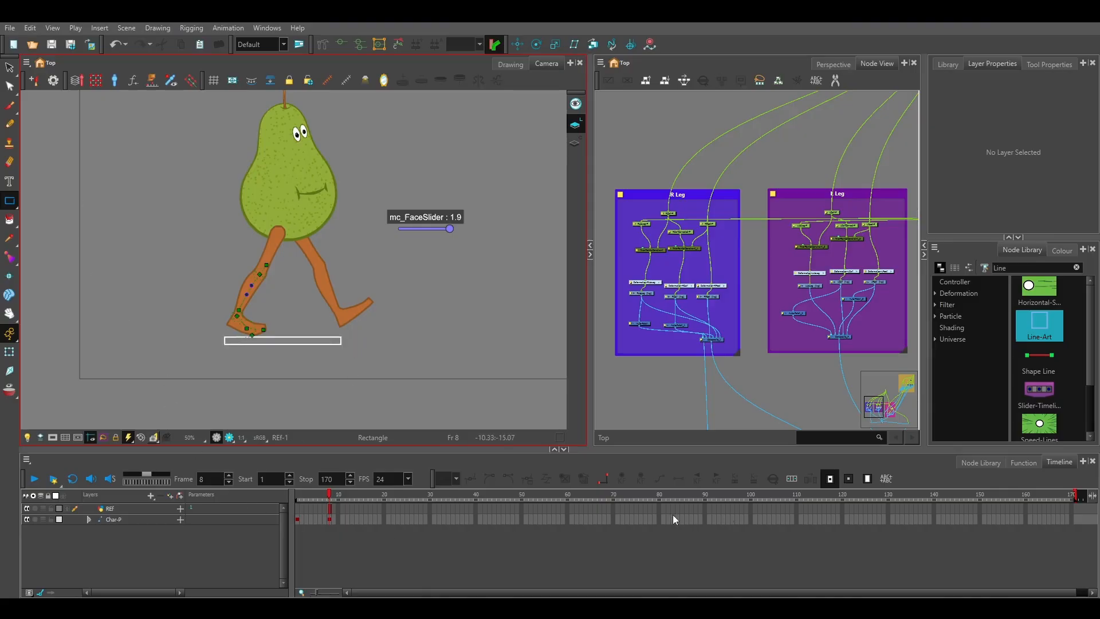
click(658, 513)
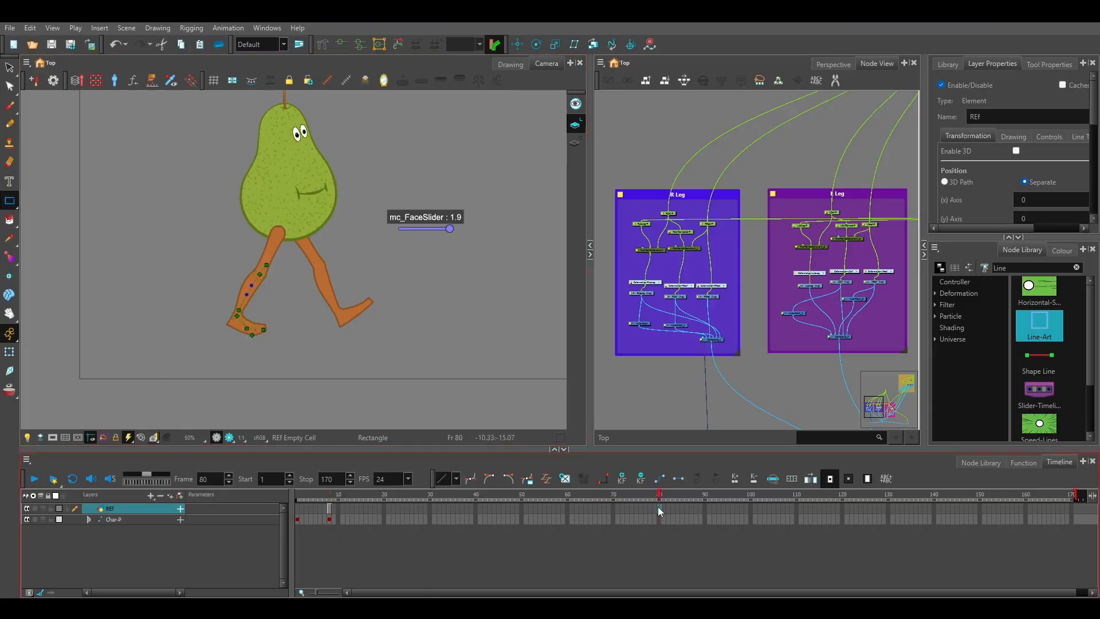
key(F5)
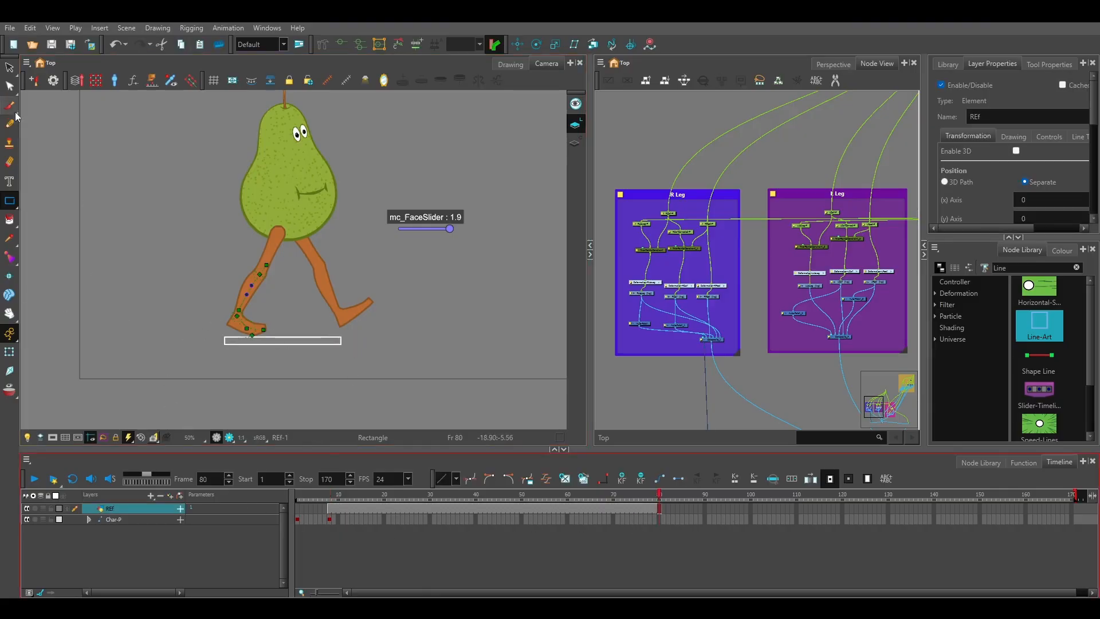
Duplicate the stride rectangle and place the copy end to end in front of the original
click(9, 68)
click(298, 340)
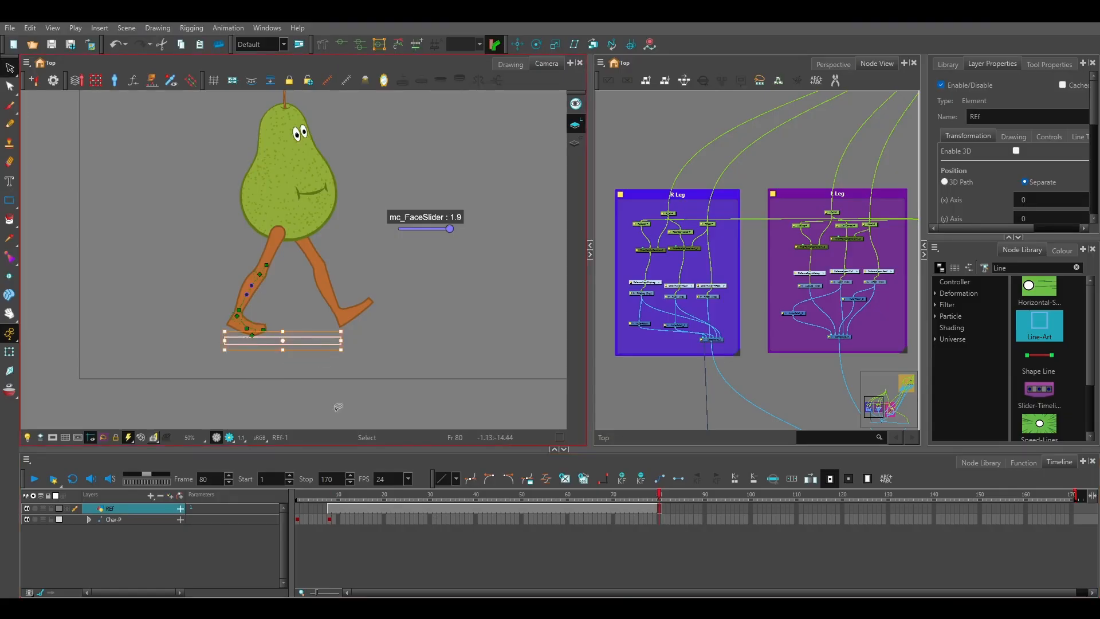
key(ctrl+v)
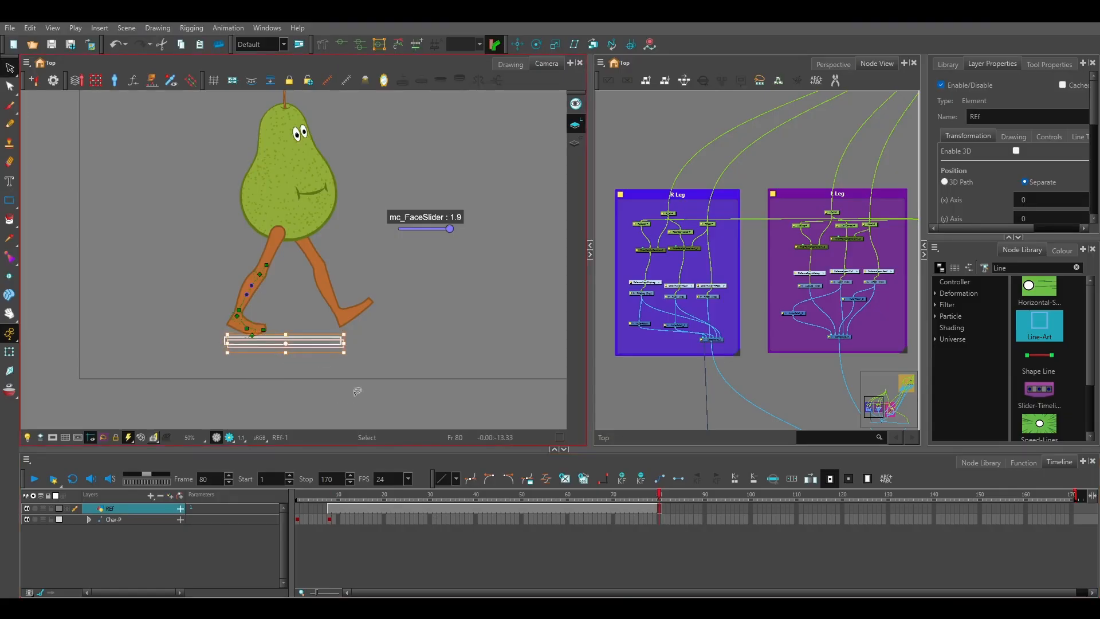
drag(314, 347, 428, 343)
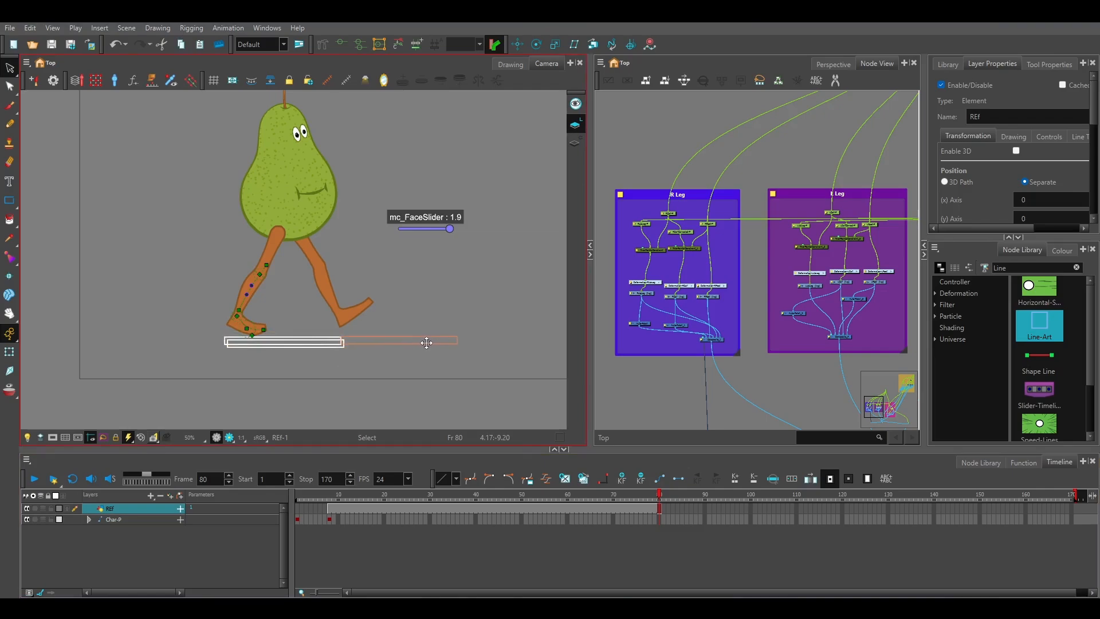
drag(427, 342, 426, 343)
click(418, 388)
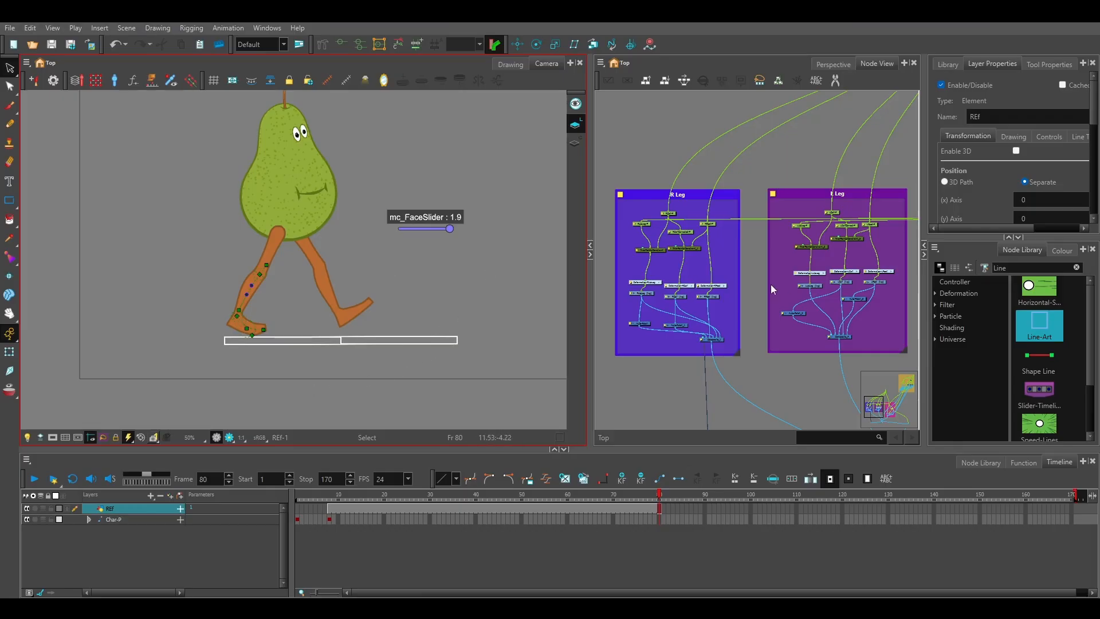
Add a third stride rectangle by copying the second one and aligning it against its front end
click(402, 341)
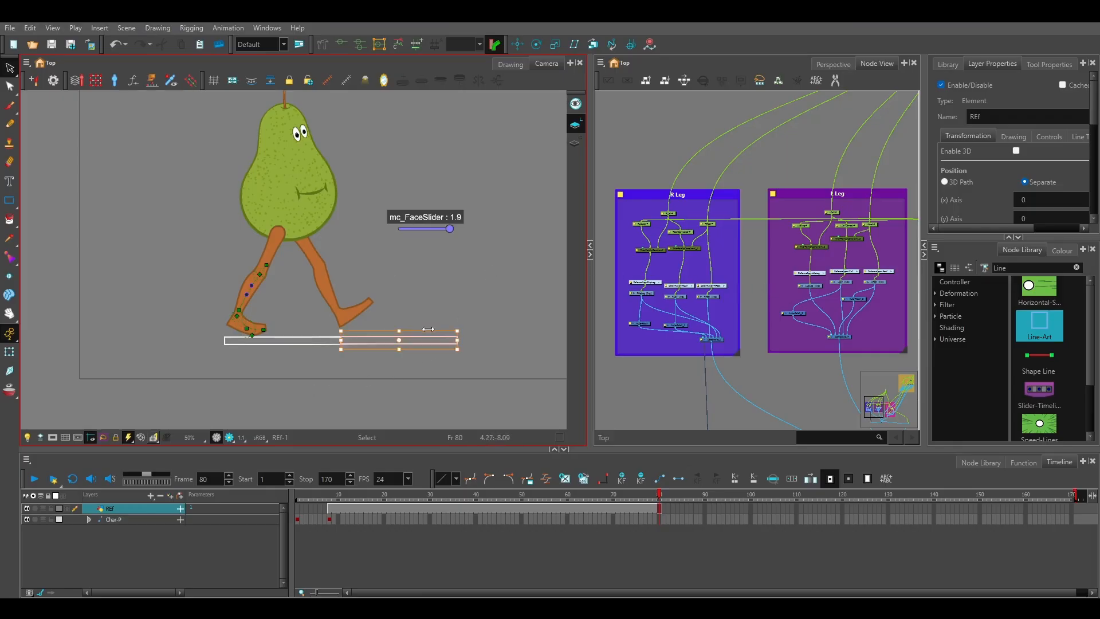
drag(429, 333, 431, 336)
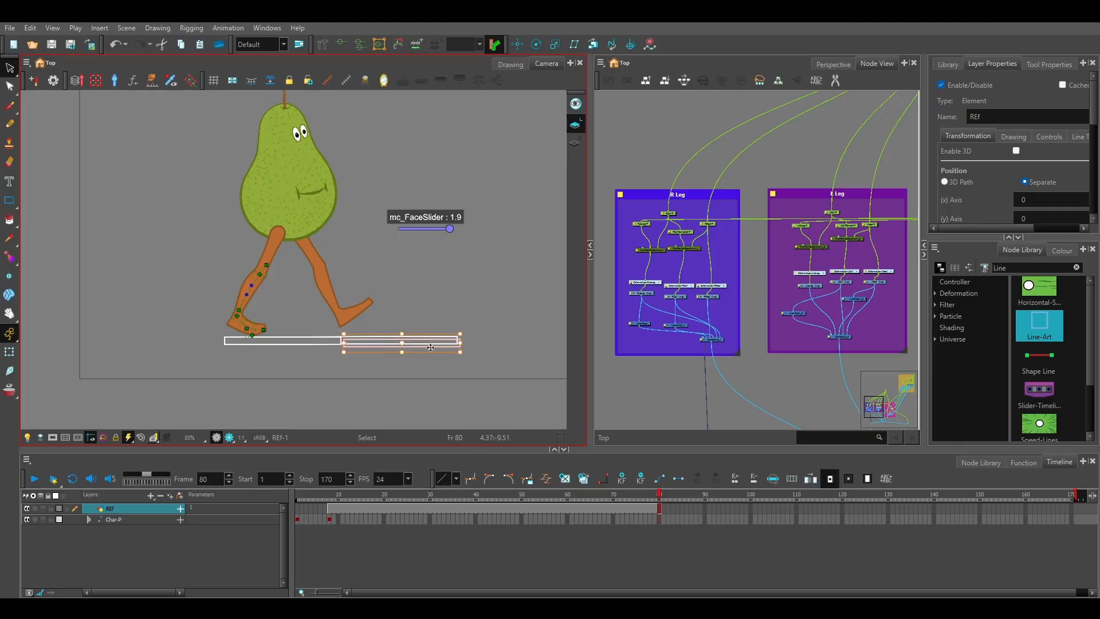
click(493, 347)
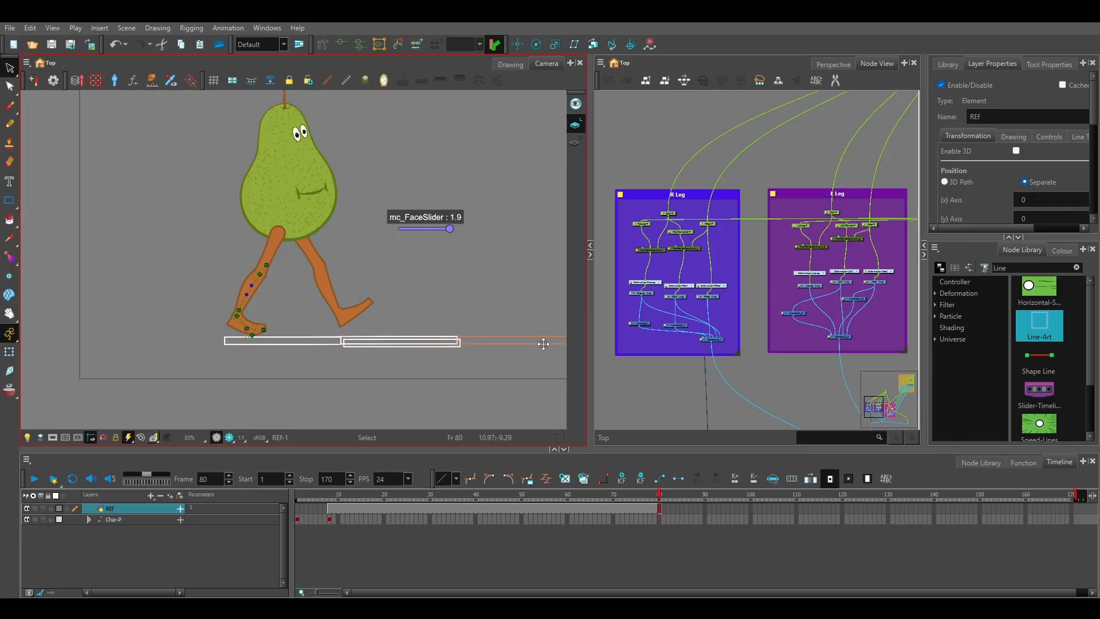
drag(543, 341, 491, 363)
click(400, 375)
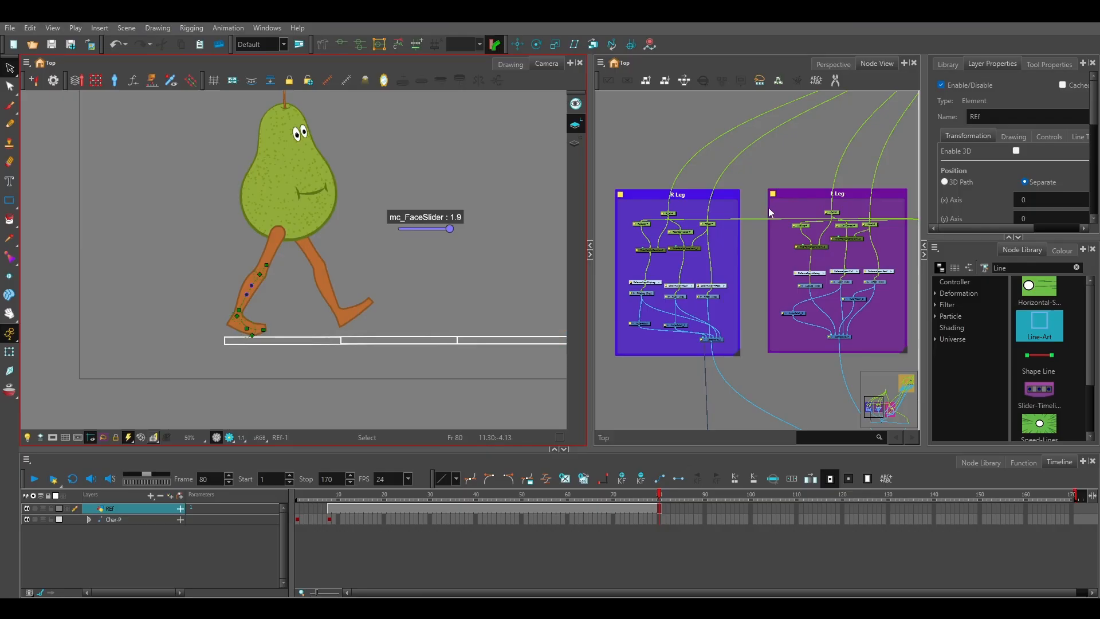
scroll(724, 242, down, 3)
drag(854, 104, 737, 153)
scroll(723, 219, up, 3)
scroll(723, 219, up, 3)
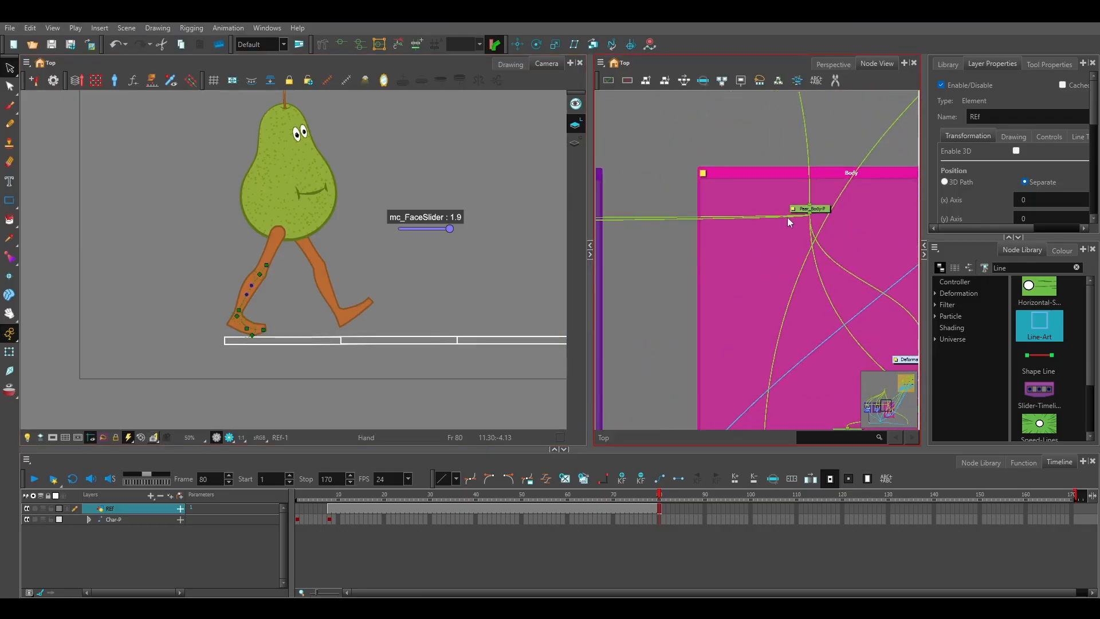
click(820, 210)
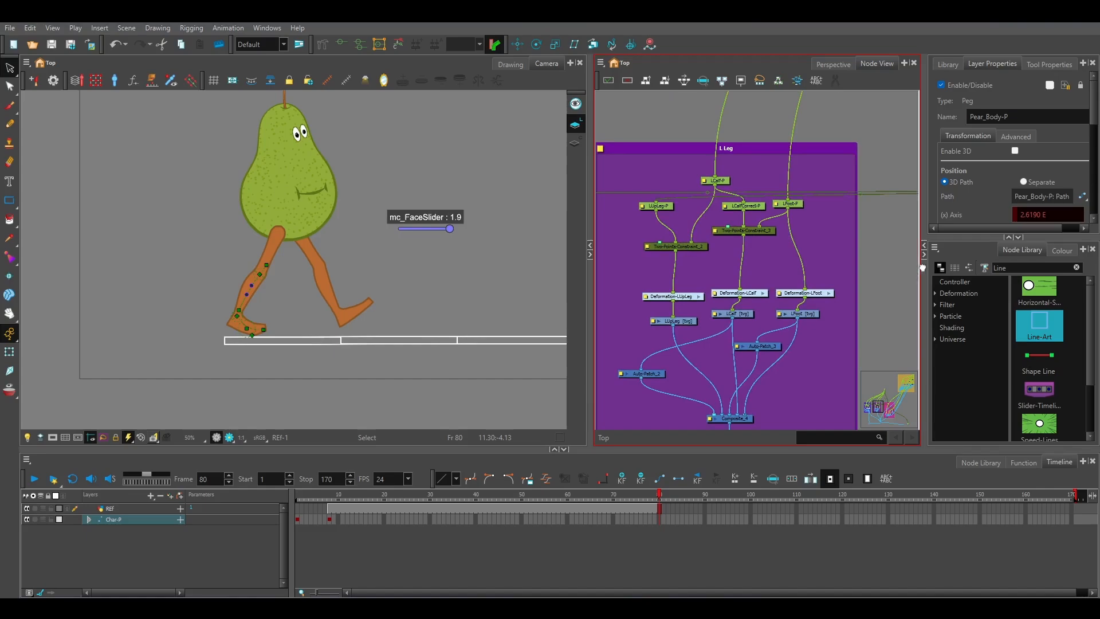
drag(342, 498, 395, 504)
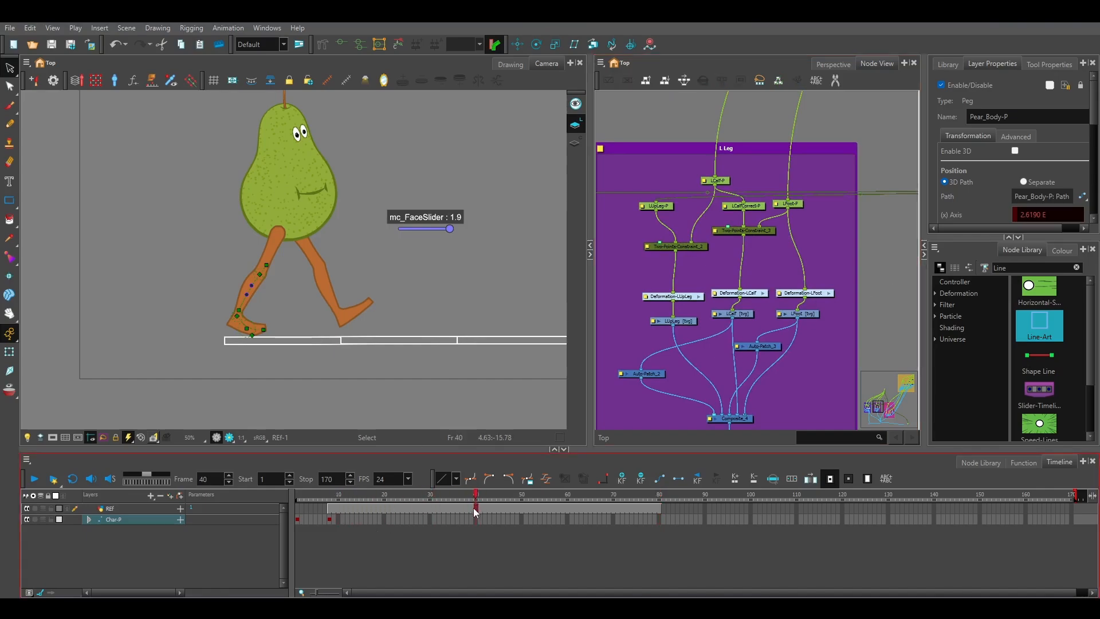
drag(475, 507, 329, 503)
Insert a keyframe on the Char-P layer at frame 32
click(329, 520)
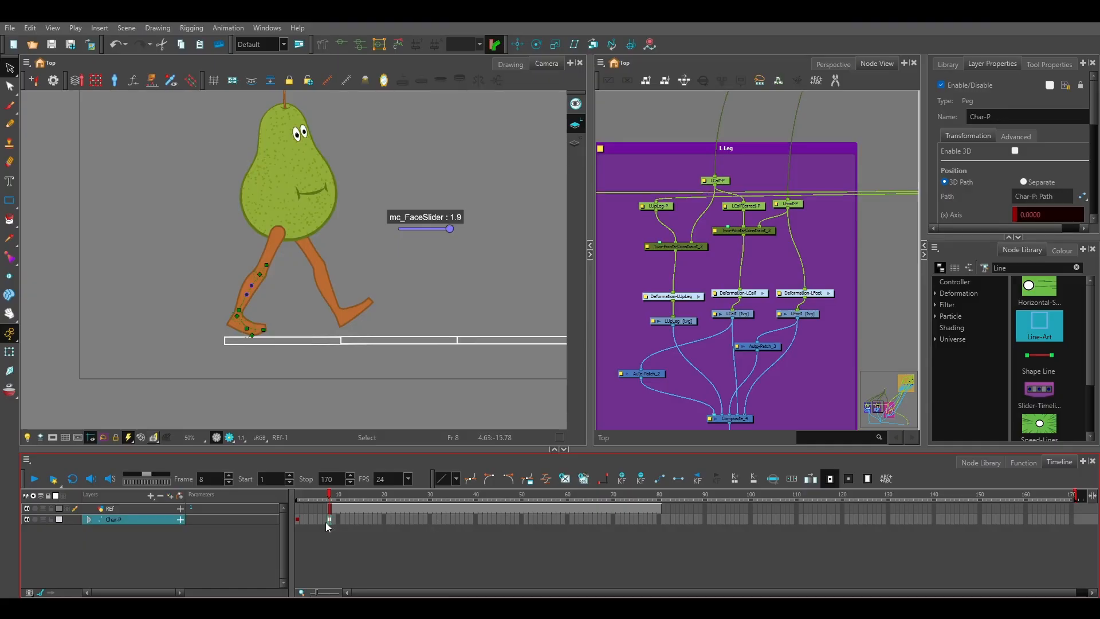
click(439, 523)
click(329, 522)
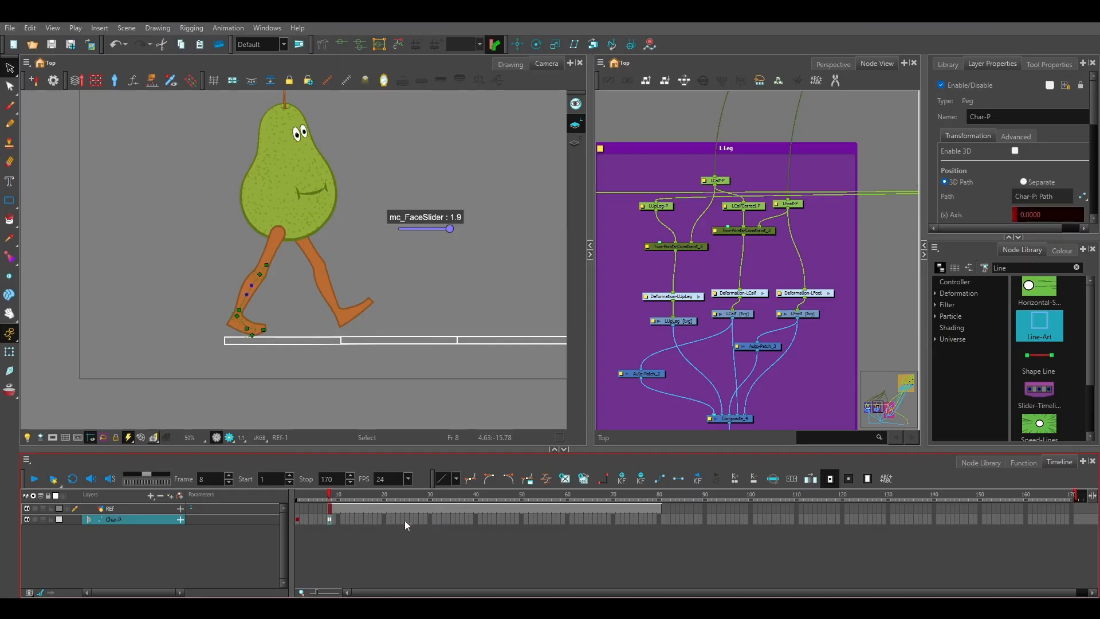
click(438, 519)
key(F6)
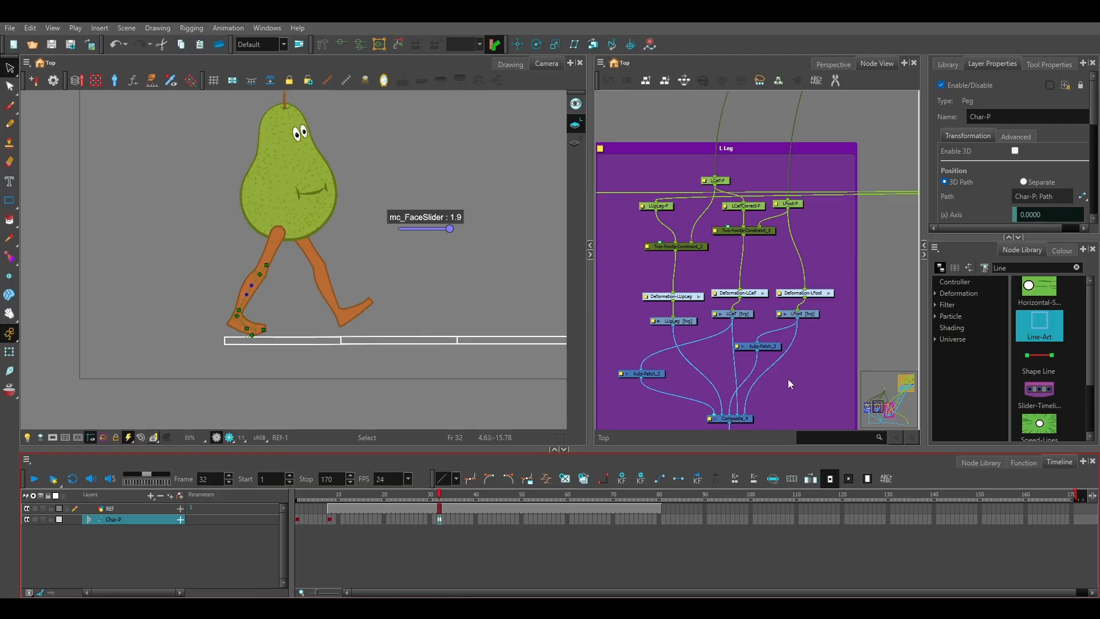
Select the Pear_Body-P peg together with the upper-leg, calf and foot pegs of both legs, ready for the Translate tool
scroll(818, 304, down, 2)
drag(848, 303, 947, 290)
click(740, 236)
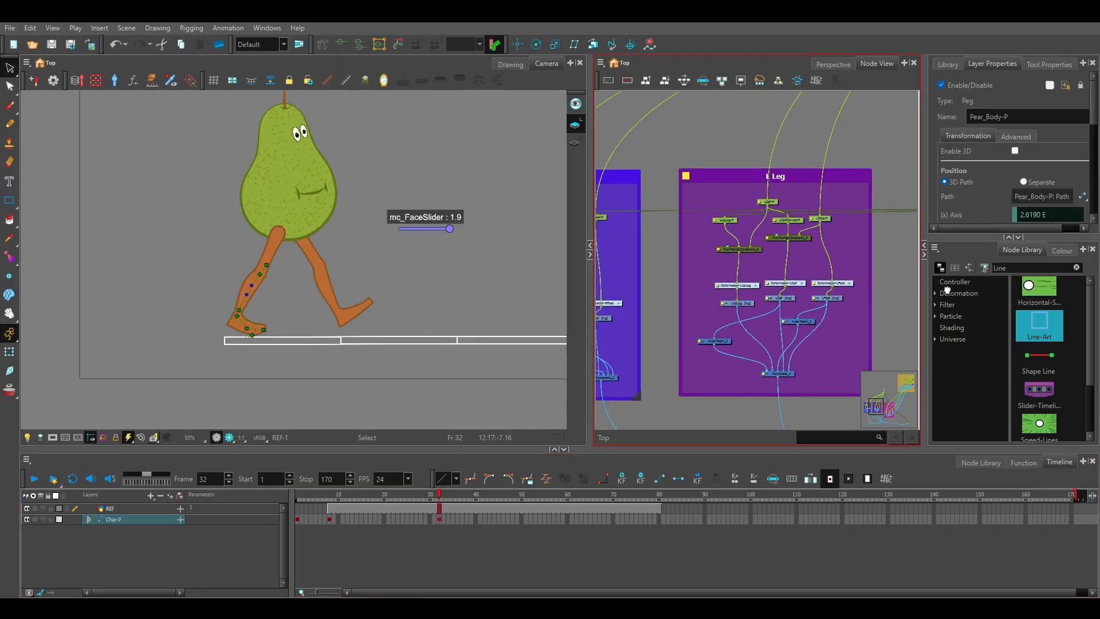
scroll(837, 253, up, 4)
click(716, 179)
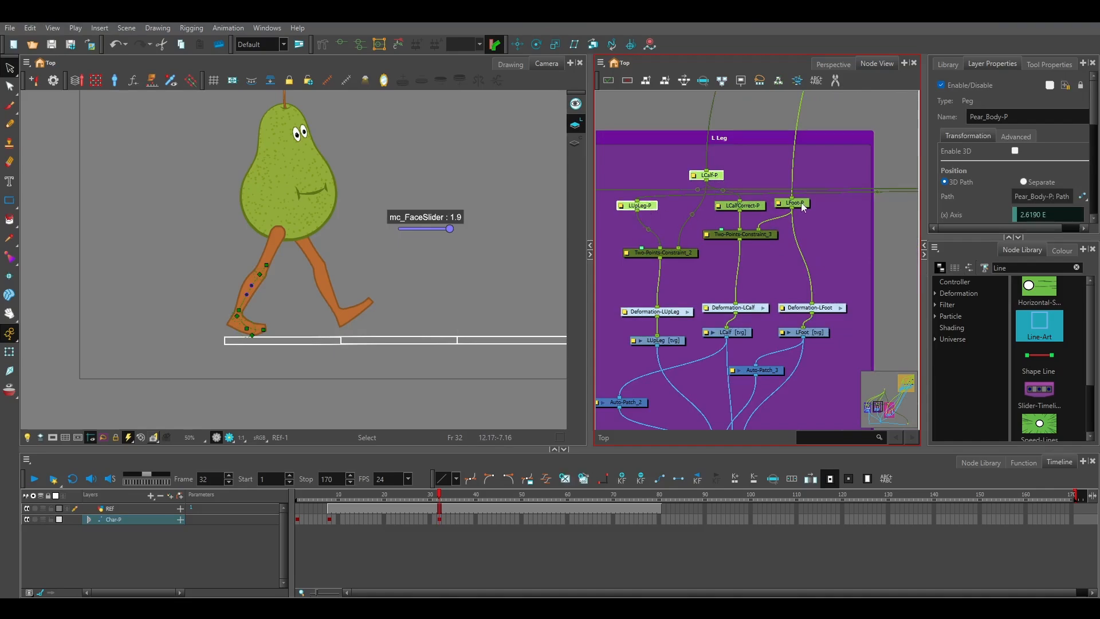
drag(634, 247, 878, 238)
click(834, 205)
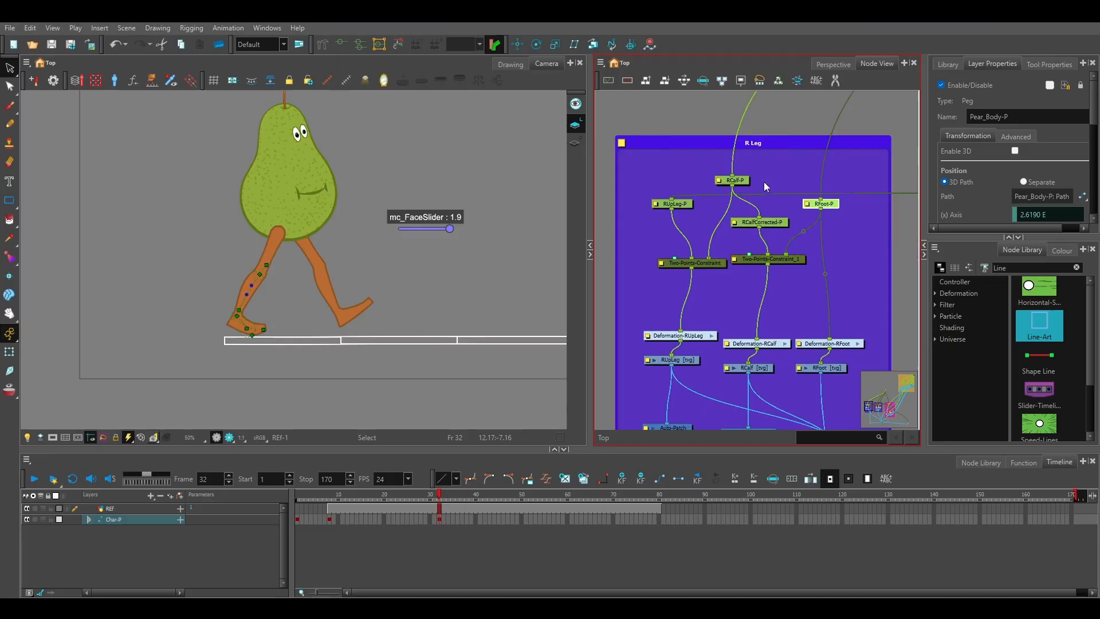
ctrl+click(745, 181)
ctrl+click(691, 204)
click(517, 44)
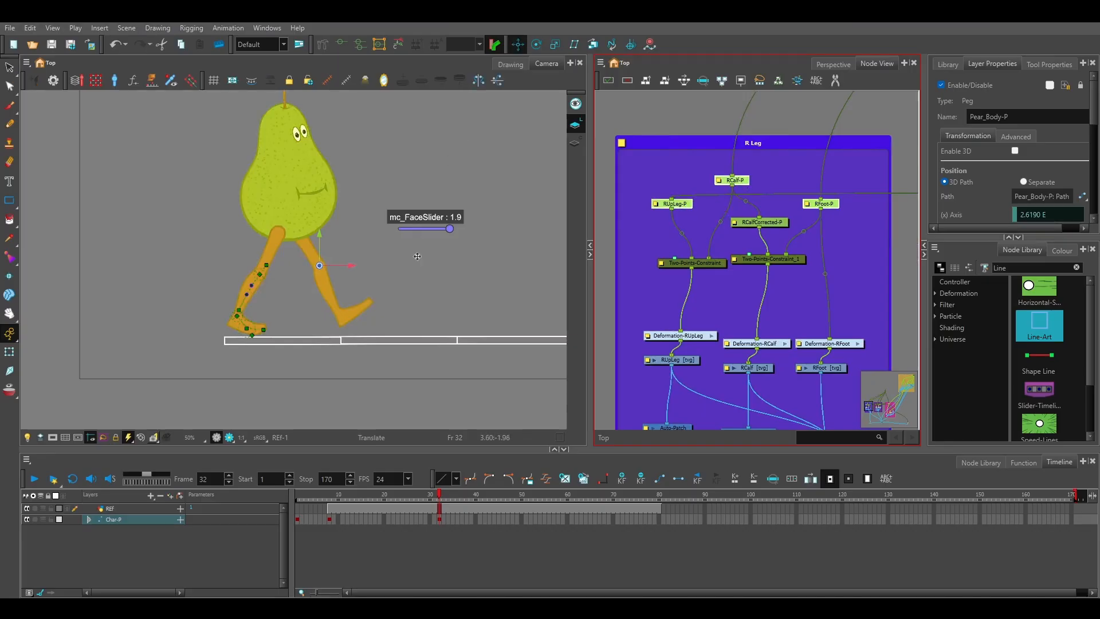
Try to translate the body and all selected leg pegs forward together at frame 32
scroll(417, 256, down, 2)
drag(446, 287, 291, 335)
scroll(281, 285, up, 3)
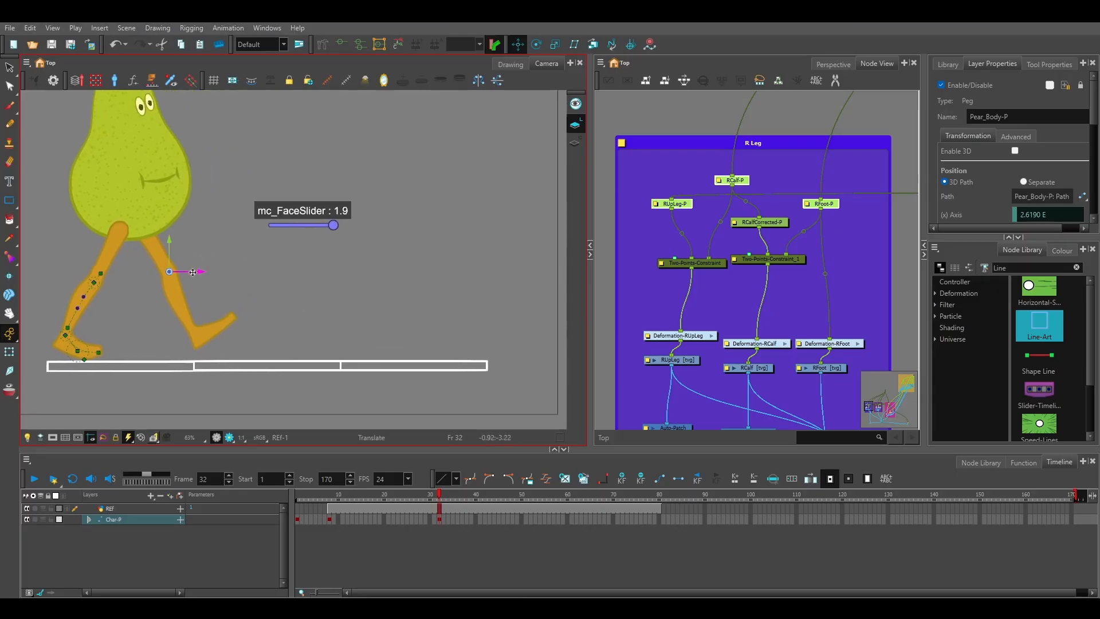
drag(193, 272, 267, 272)
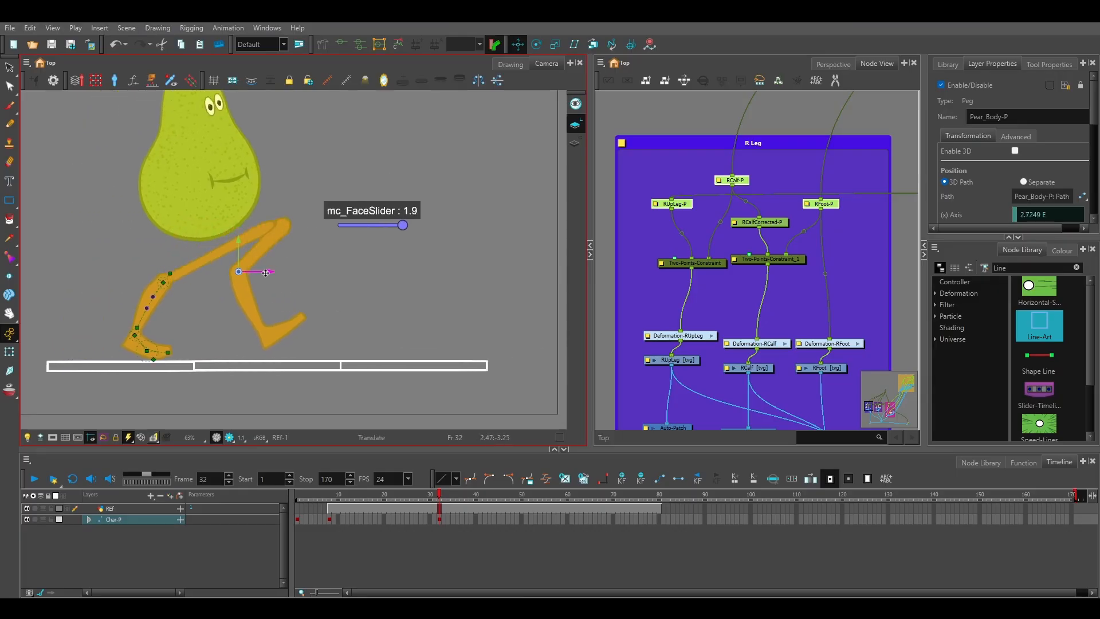
key(ctrl+z)
Exclude the upper-leg peg from the selection and move the character forward onto the third rectangle at frame 32, with Pear_Body-P at 16.1209 E on X
key(shift+2)
ctrl+click(679, 207)
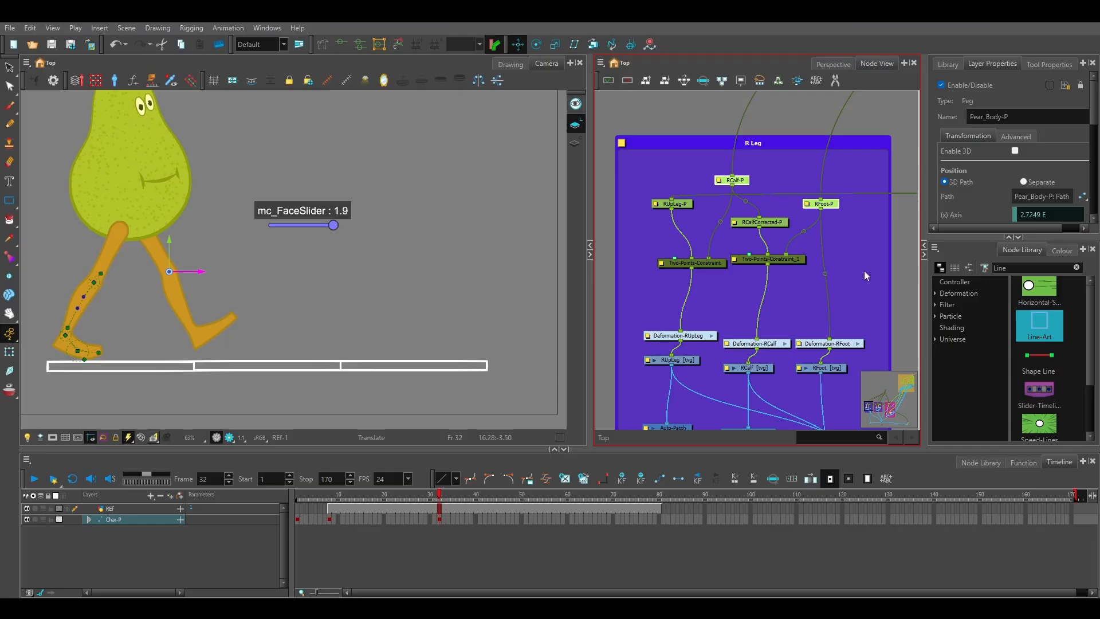
drag(908, 257, 837, 283)
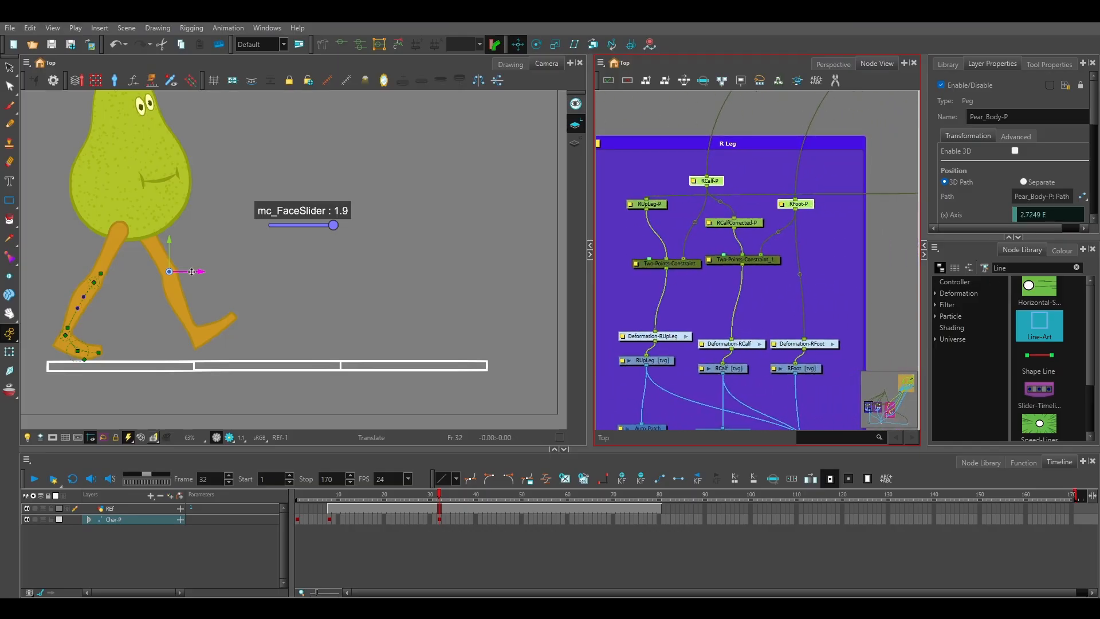
drag(194, 277, 482, 279)
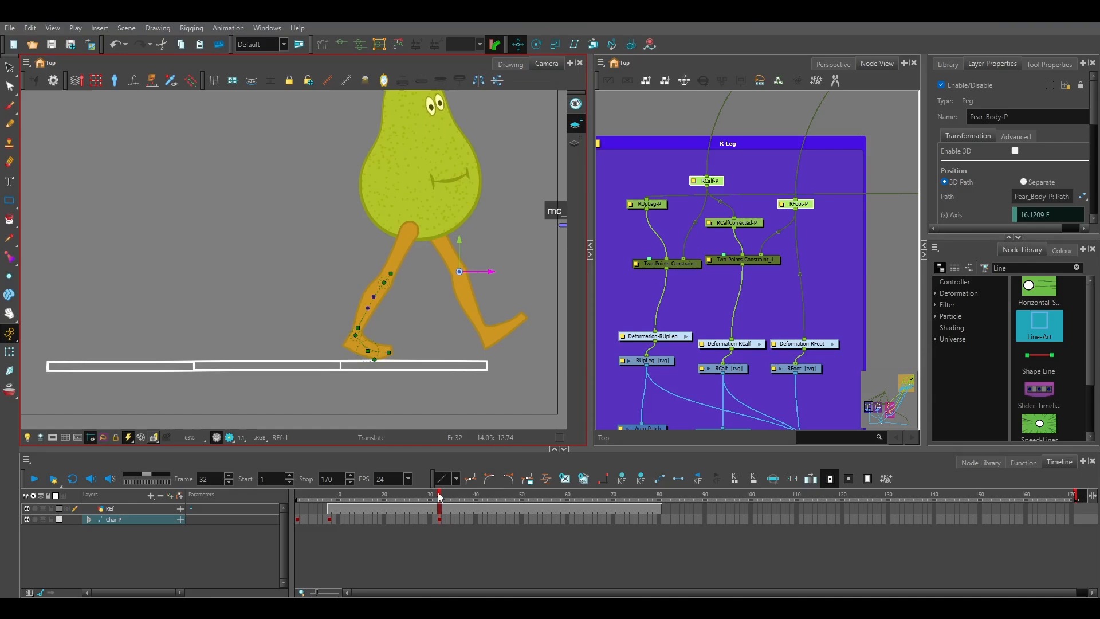
drag(440, 496, 350, 506)
mouse_move(434, 511)
mouse_down()
mouse_move(447, 511)
mouse_move(397, 511)
mouse_move(442, 519)
mouse_up()
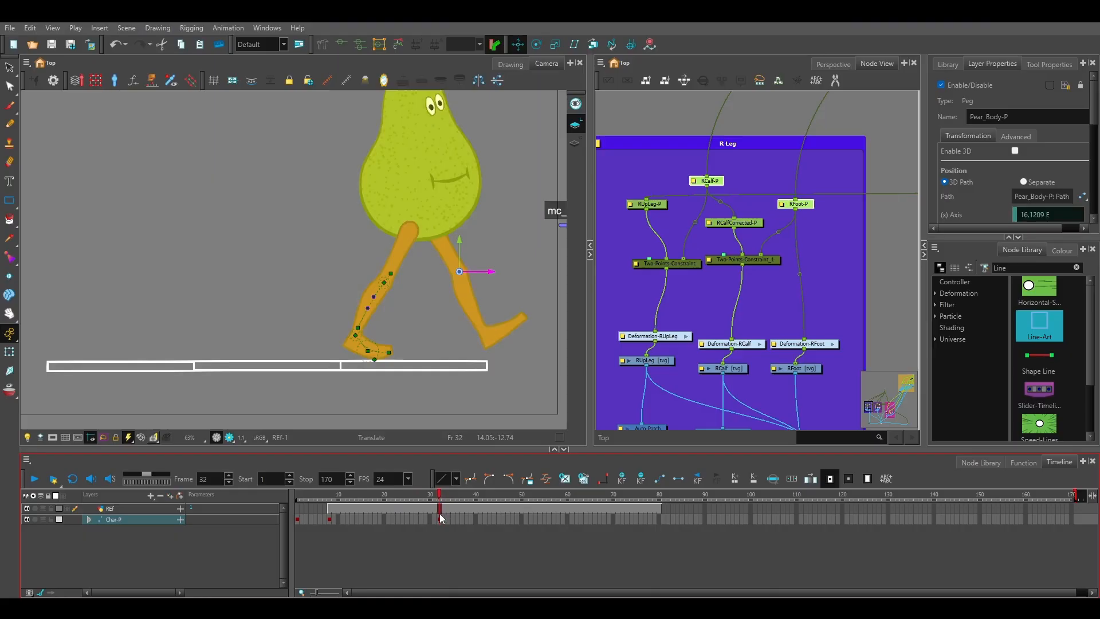
Convert the Char-P keyframes from frame 1 through frame 32 to motion keyframes so the poses interpolate
click(297, 518)
shift+click(439, 521)
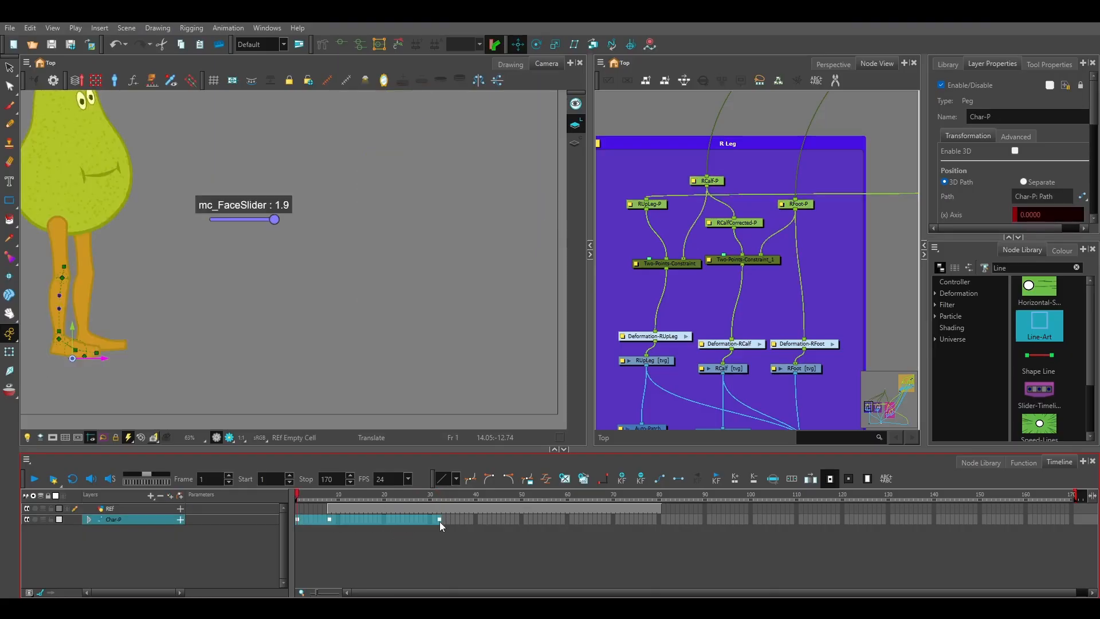
click(659, 482)
Insert a keyframe on the Char-P layer at frame 20, midway between the contact poses
click(372, 498)
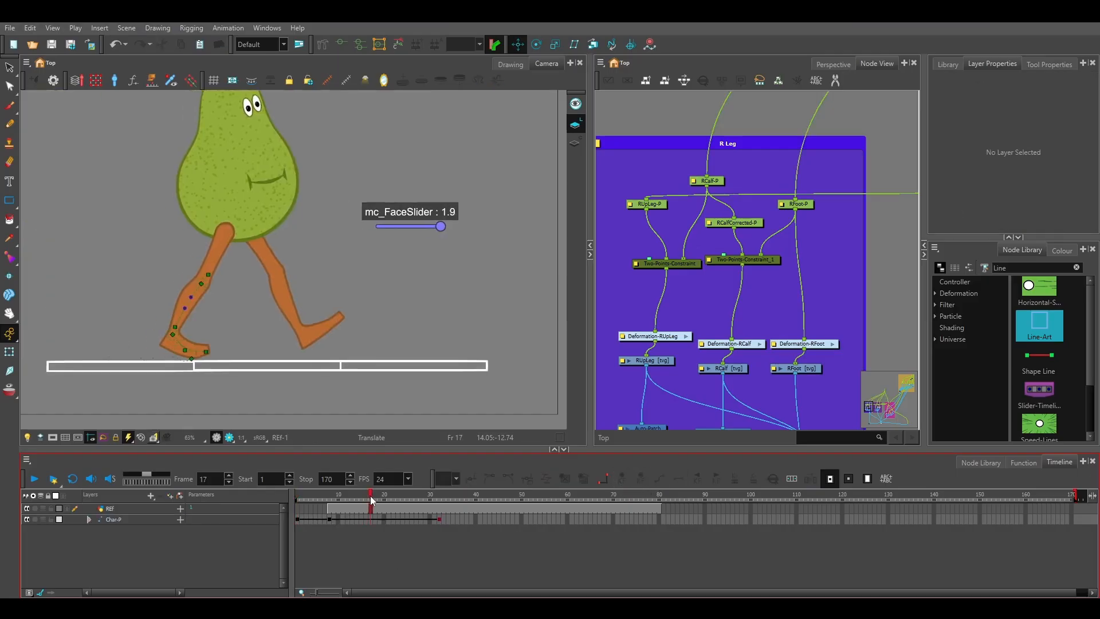
drag(371, 499, 386, 500)
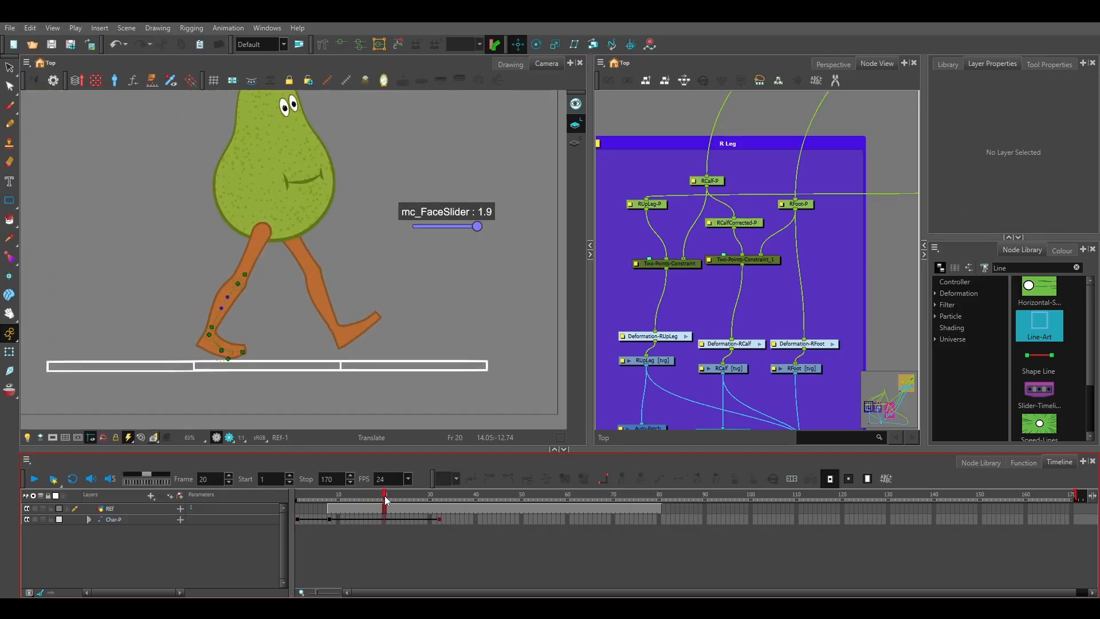
click(384, 521)
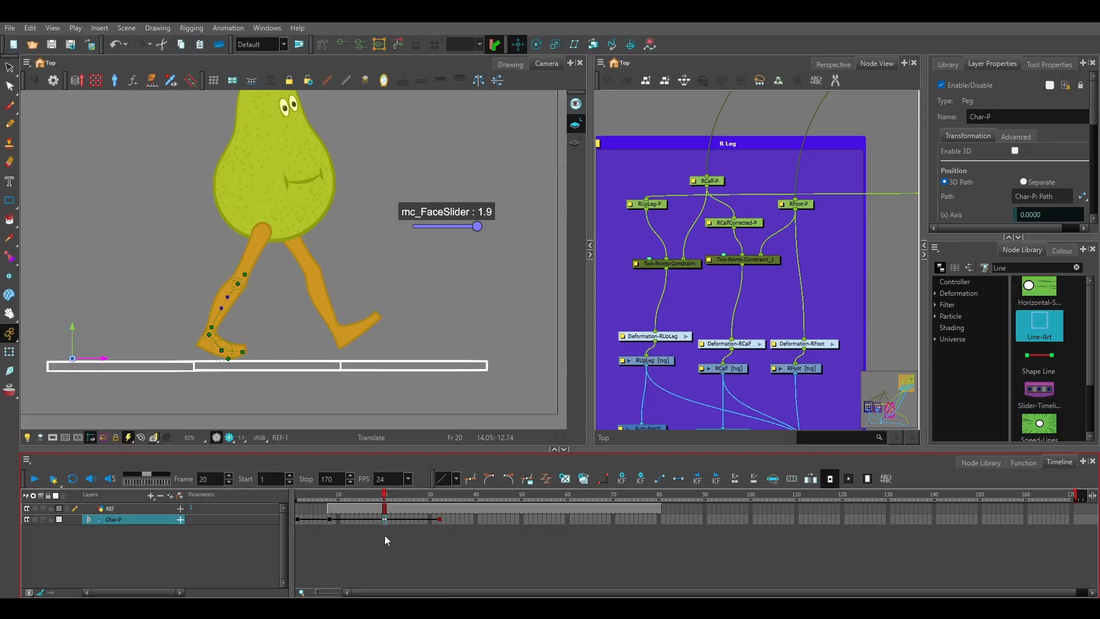
click(387, 543)
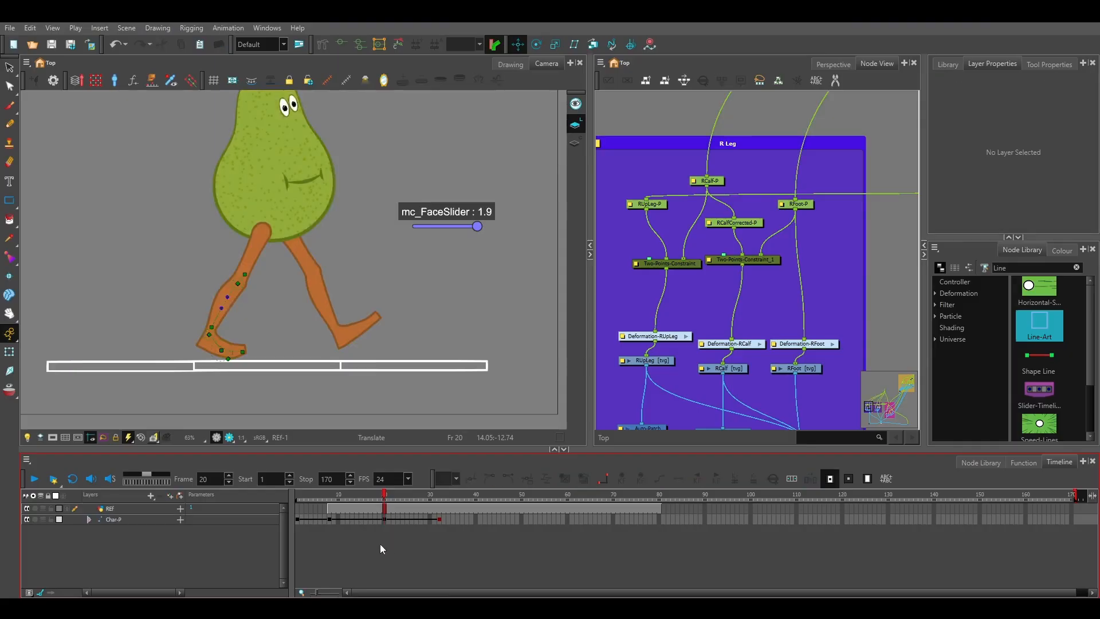
Examine the character's position against the reference rectangles between frames 8 and 20
scroll(287, 263, down, 2)
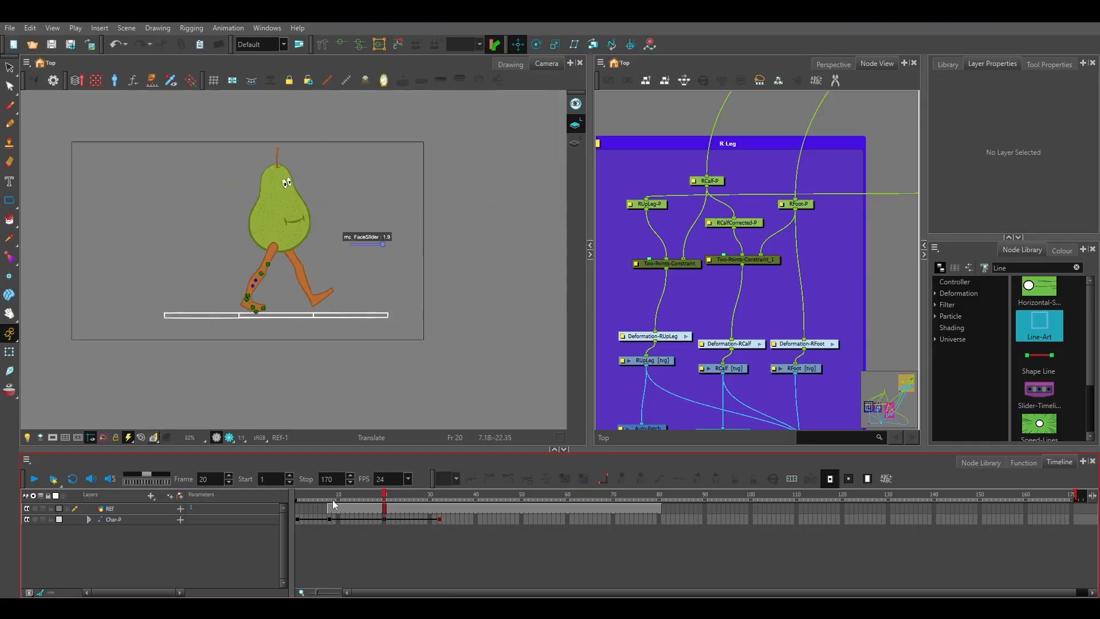
click(329, 499)
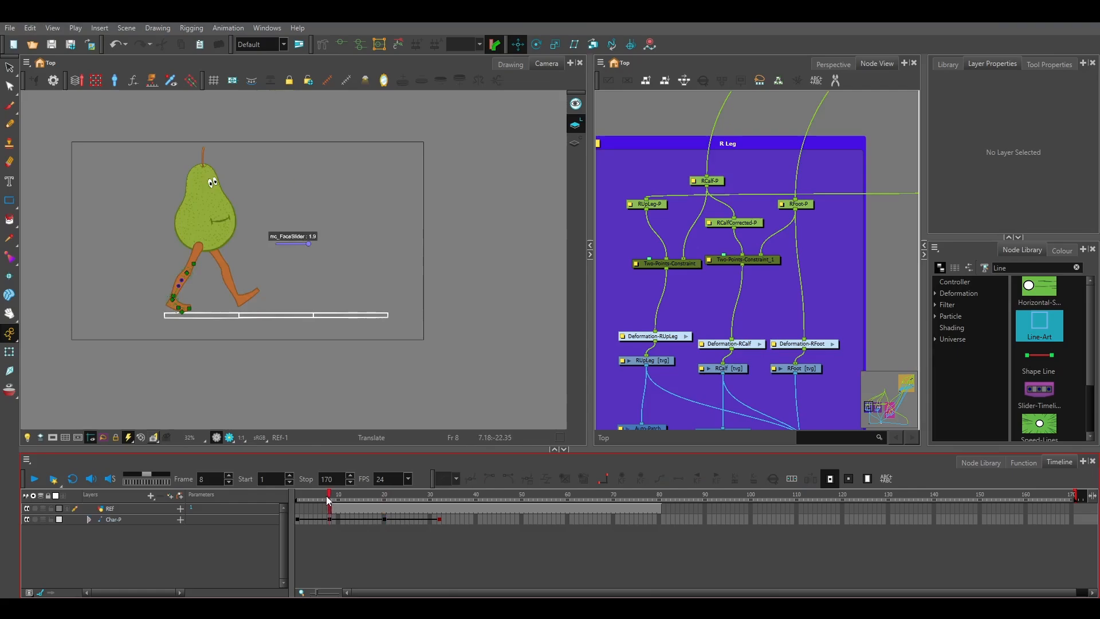
drag(327, 497, 385, 505)
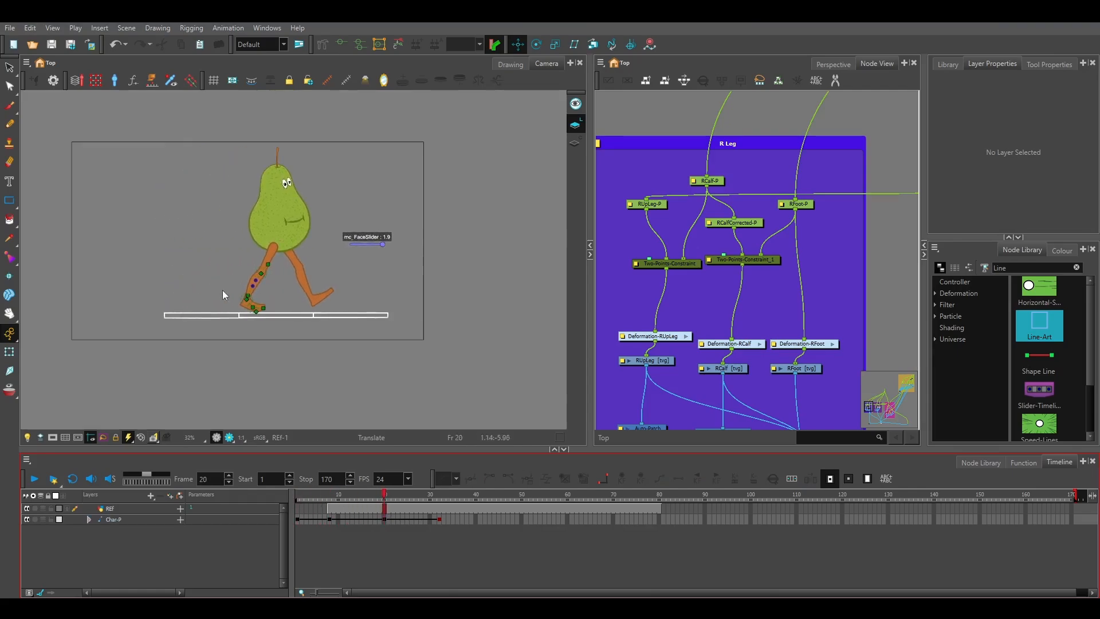
scroll(222, 290, up, 1)
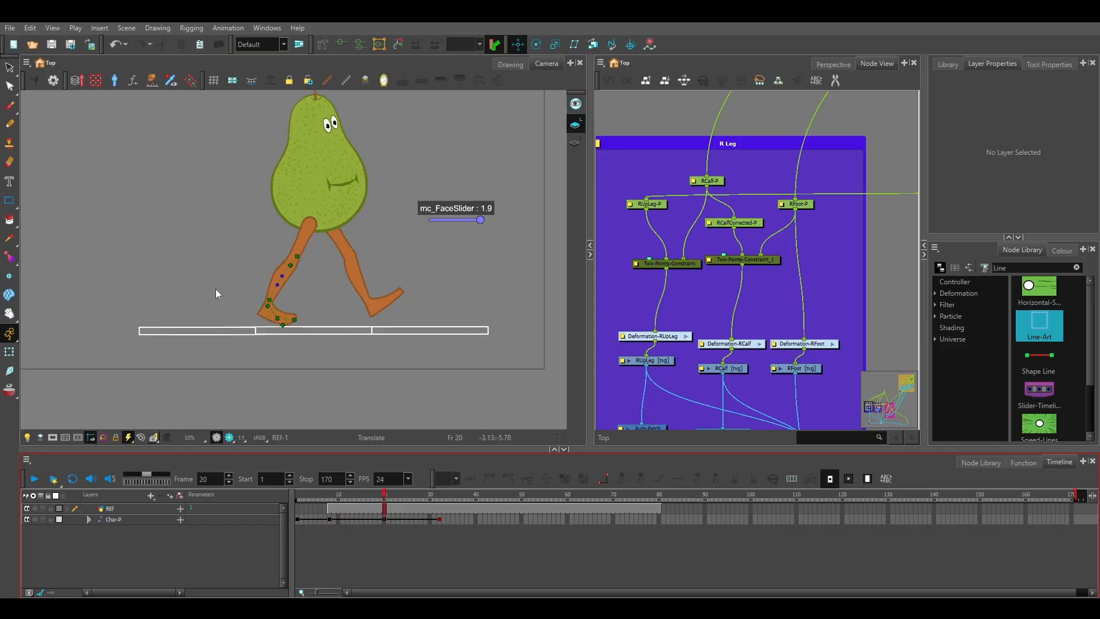
scroll(315, 311, up, 2)
scroll(315, 310, down, 1)
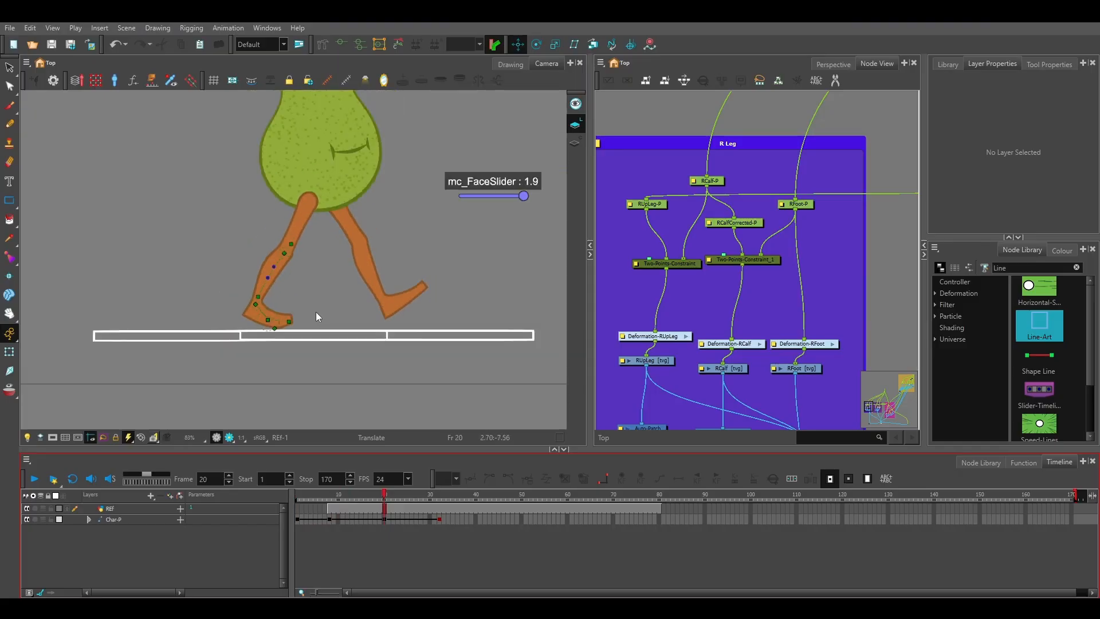
scroll(335, 266, down, 1)
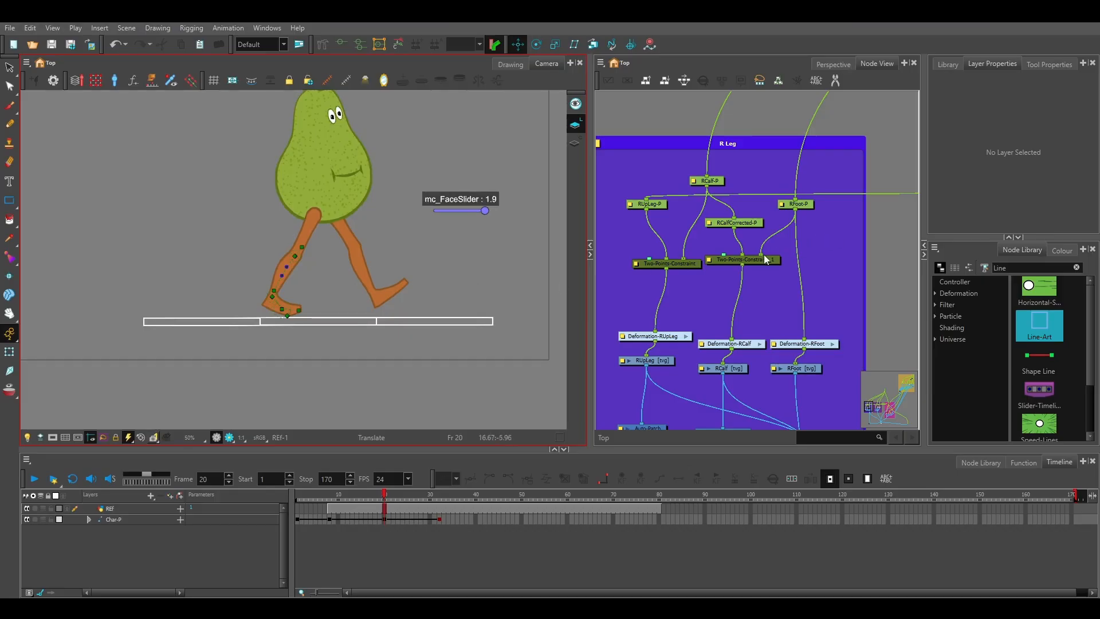
Set mc_FaceSlider to 1.6 at frame 8 and at frame 32
click(329, 519)
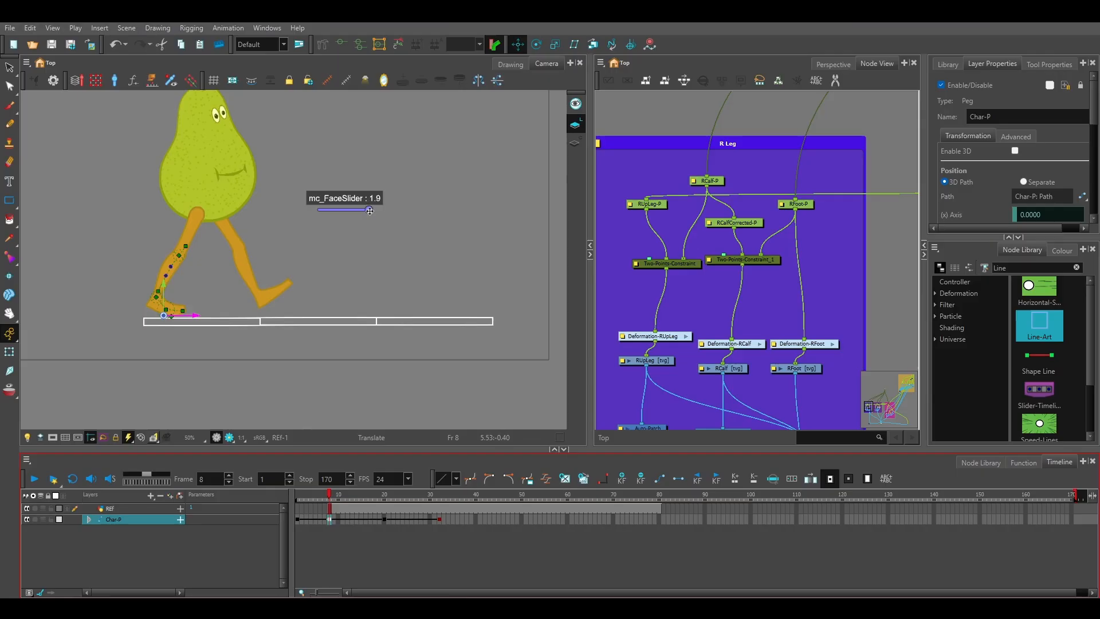
drag(367, 208, 360, 212)
click(328, 519)
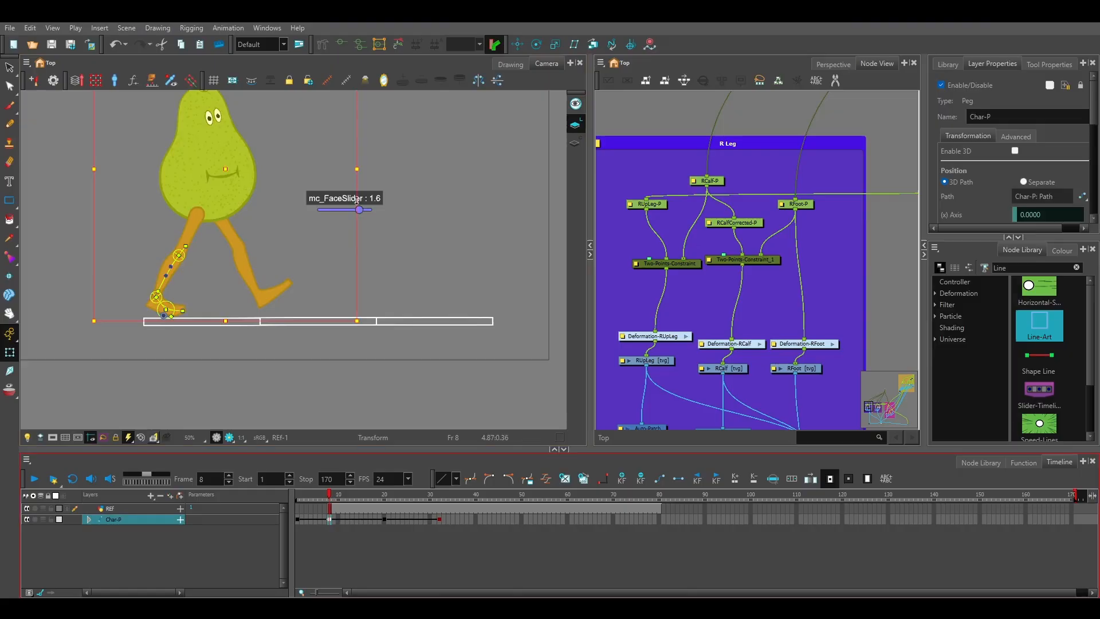
click(439, 519)
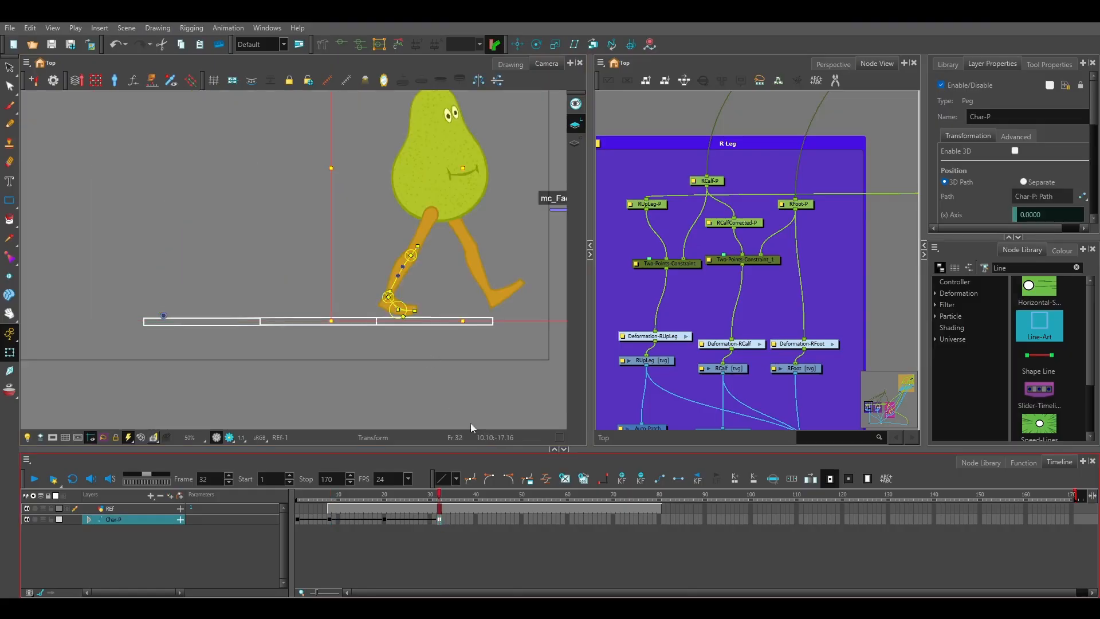
drag(487, 242, 338, 254)
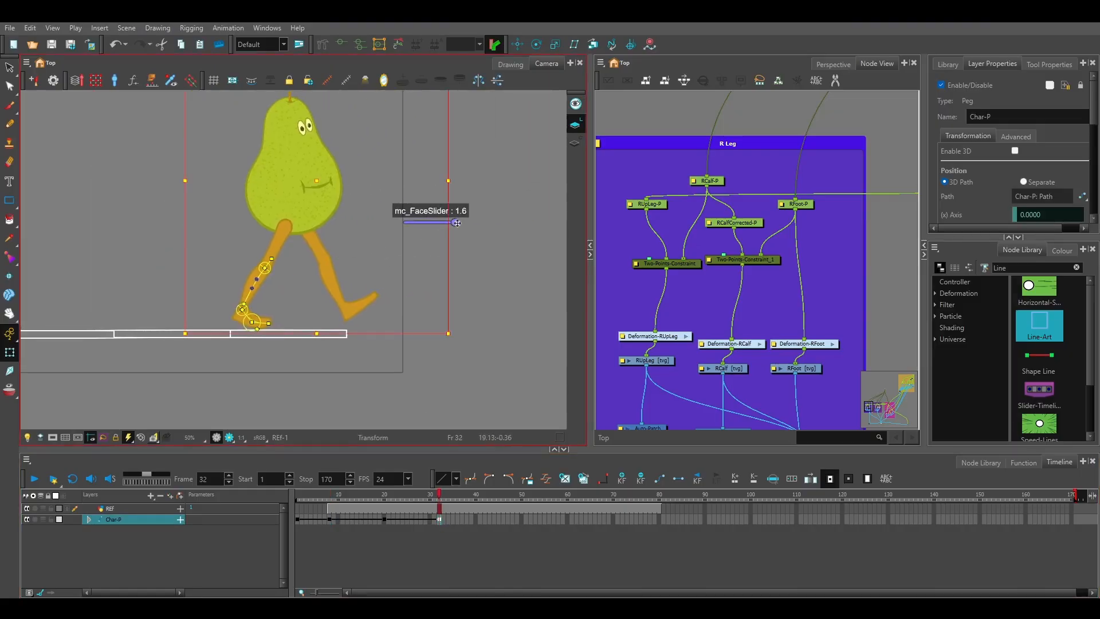
drag(456, 223, 447, 224)
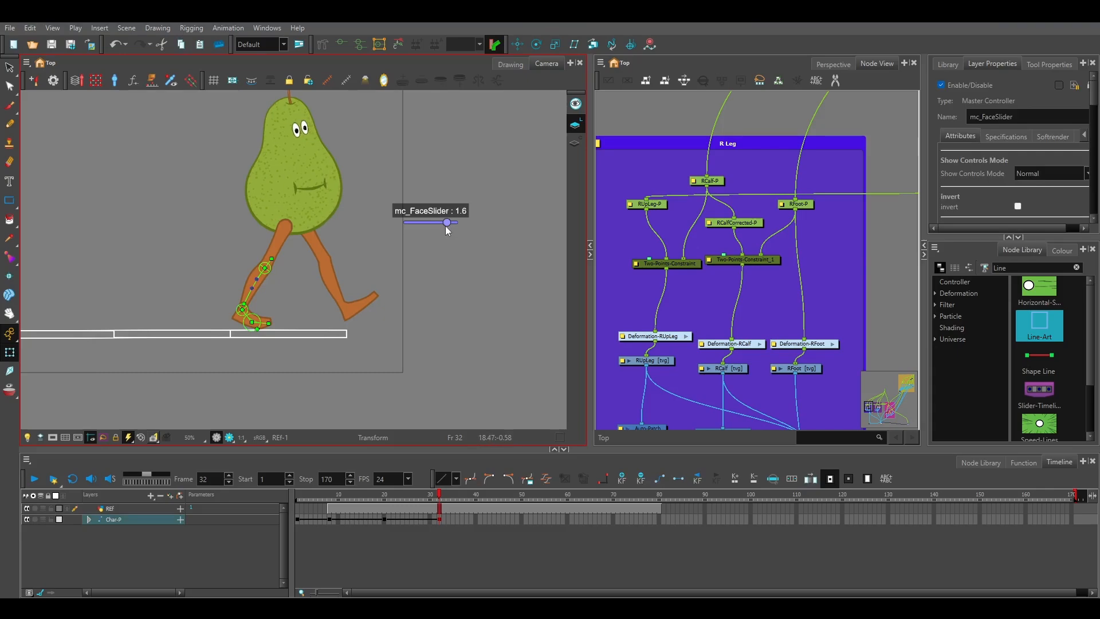
Set mc_FaceSlider to 2.0 at frame 20
click(329, 520)
click(384, 519)
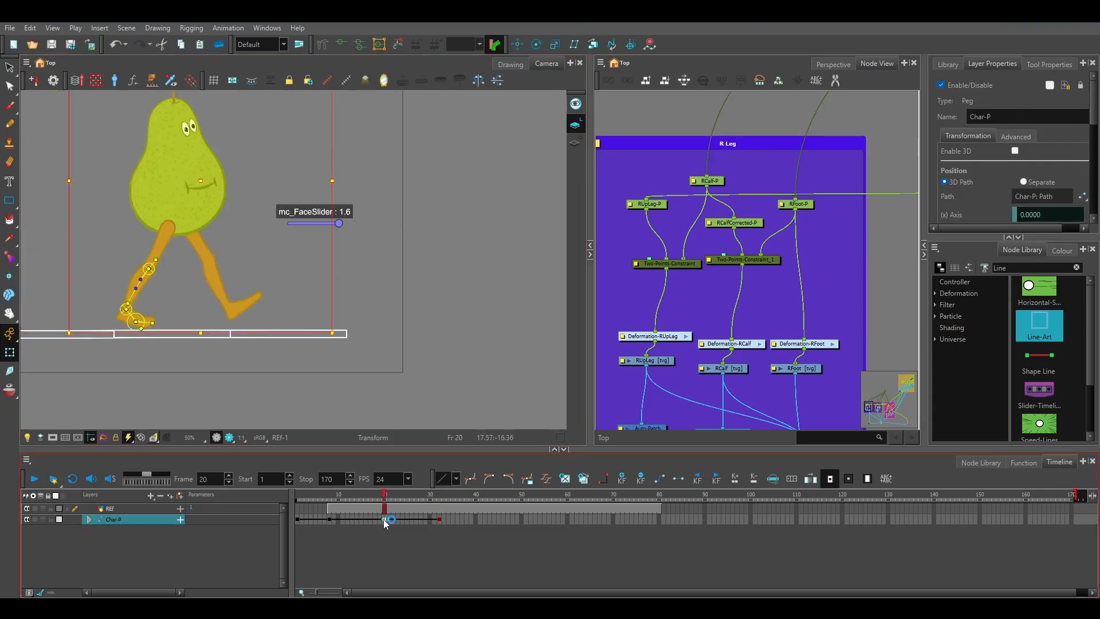
mouse_move(386, 496)
mouse_down()
mouse_move(327, 498)
mouse_move(384, 498)
mouse_up()
click(352, 243)
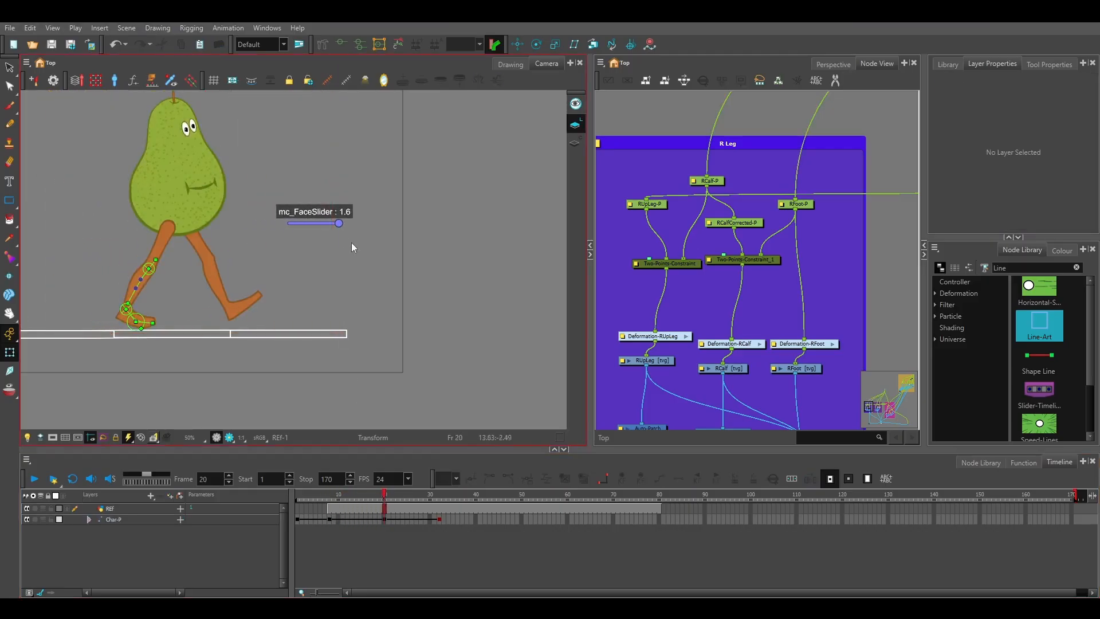
drag(339, 225, 351, 228)
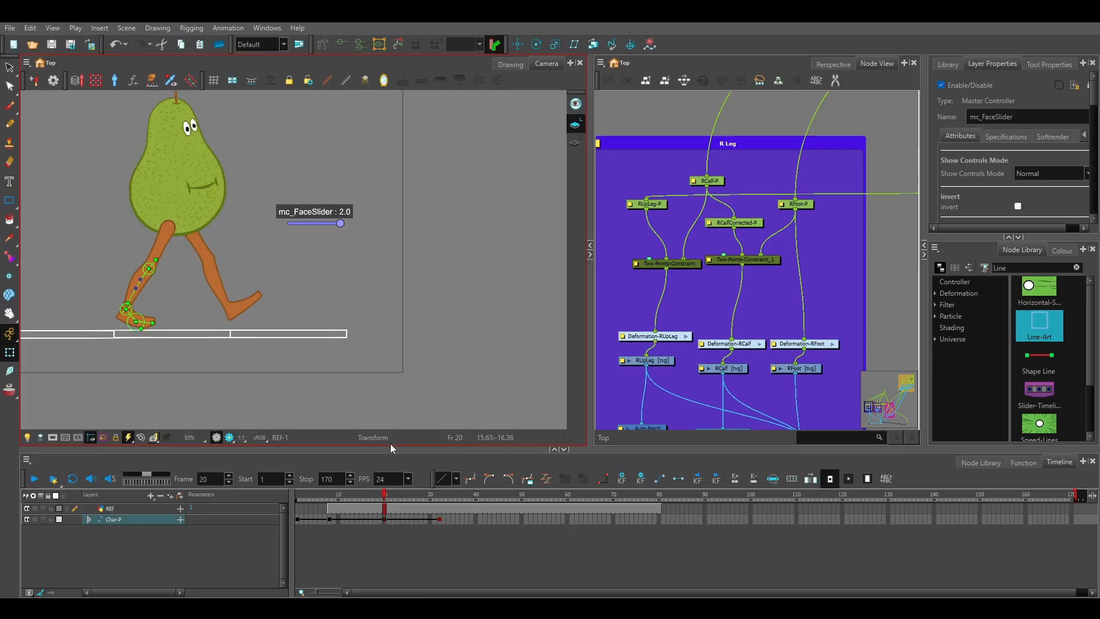
mouse_move(385, 498)
mouse_down()
mouse_move(327, 503)
mouse_move(384, 503)
mouse_up()
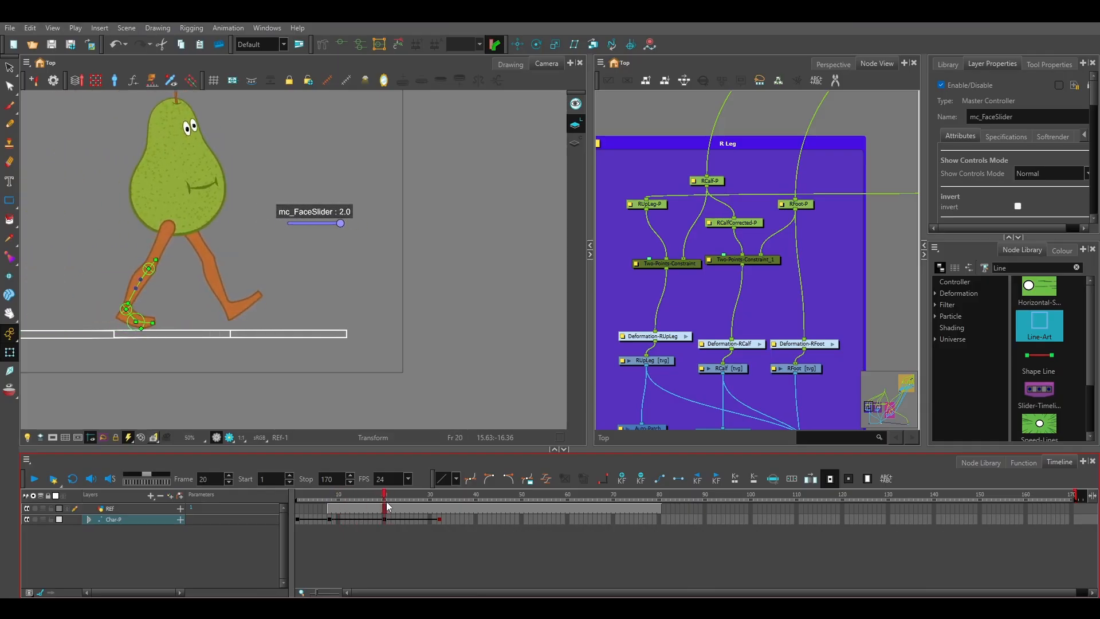
At frame 20, translate the RUpLeg-P peg slightly forward and the RCalf-P peg forward so the right knee swings ahead
drag(279, 293, 402, 298)
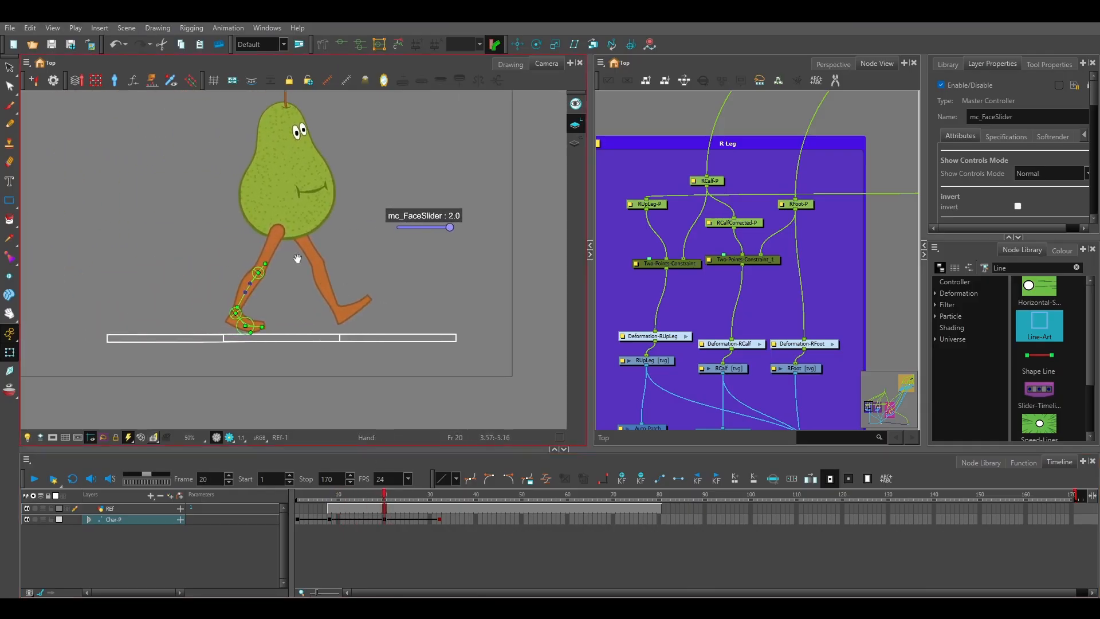
scroll(298, 256, up, 1)
scroll(677, 288, down, 1)
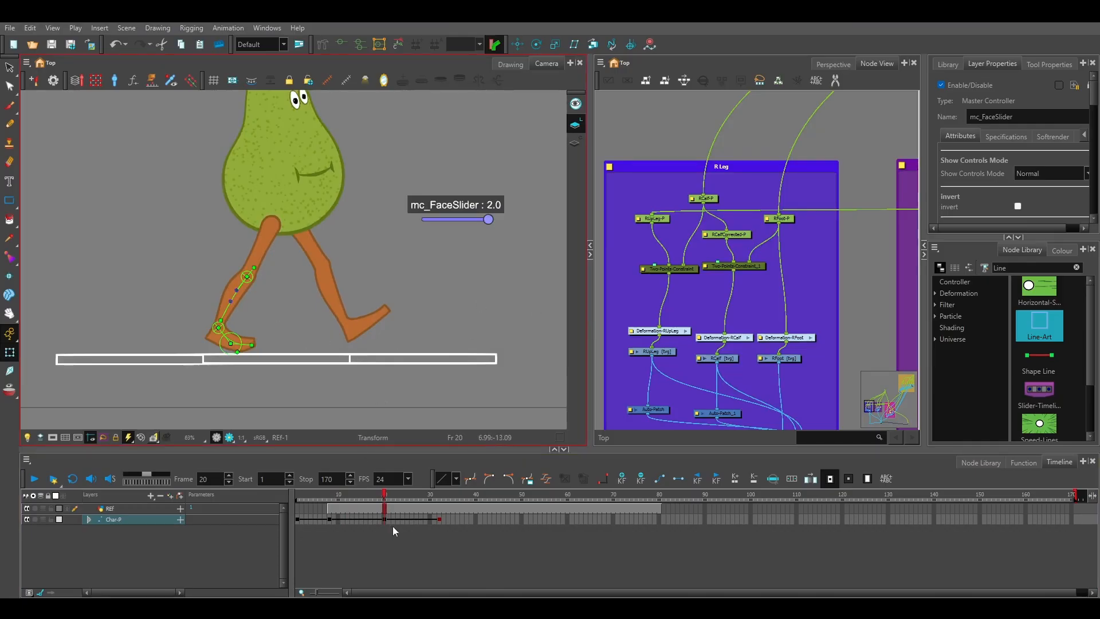
click(658, 220)
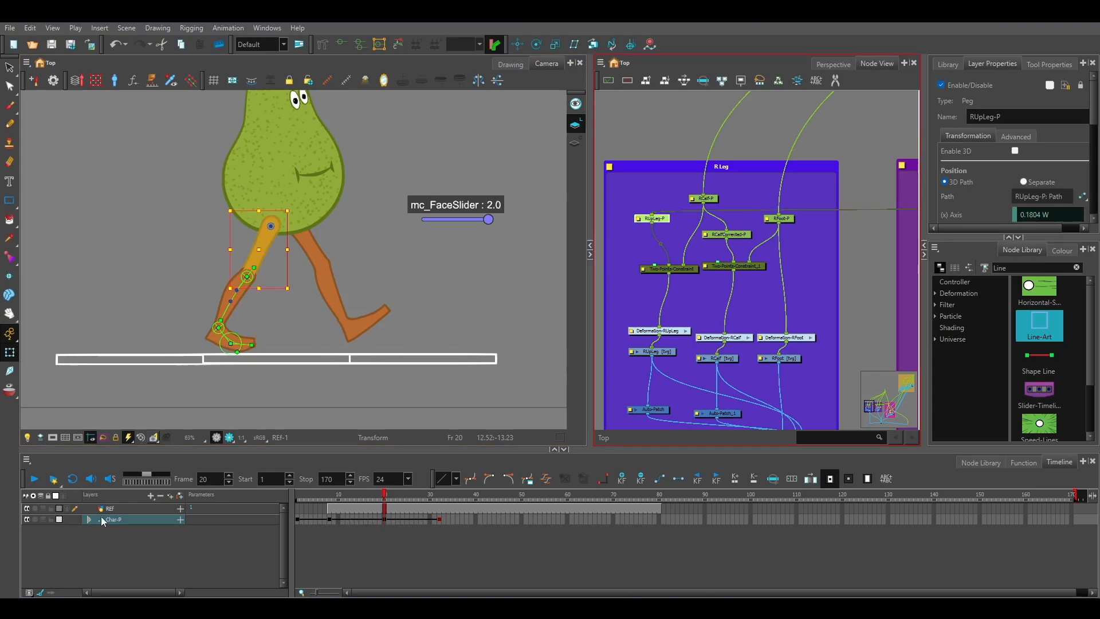
click(518, 44)
drag(286, 218, 305, 215)
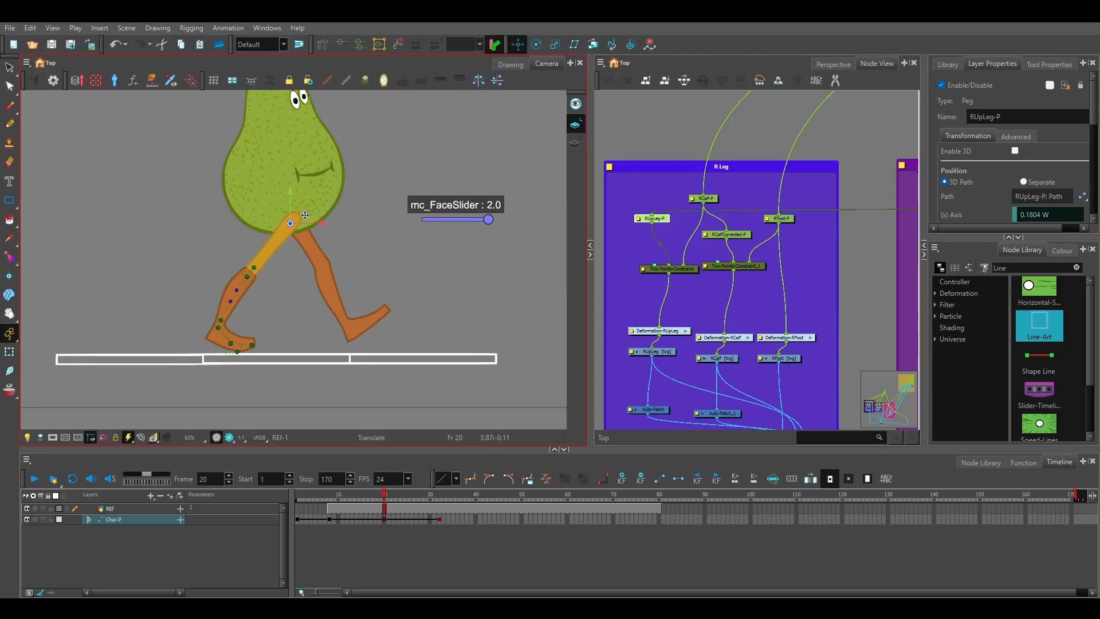
click(703, 198)
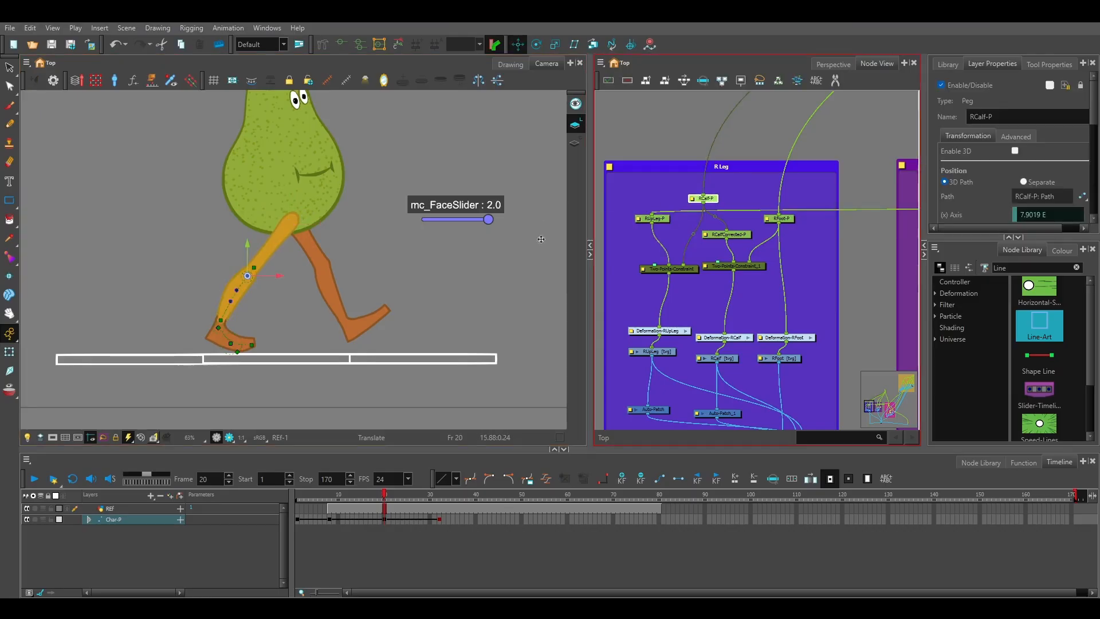
drag(268, 270, 334, 267)
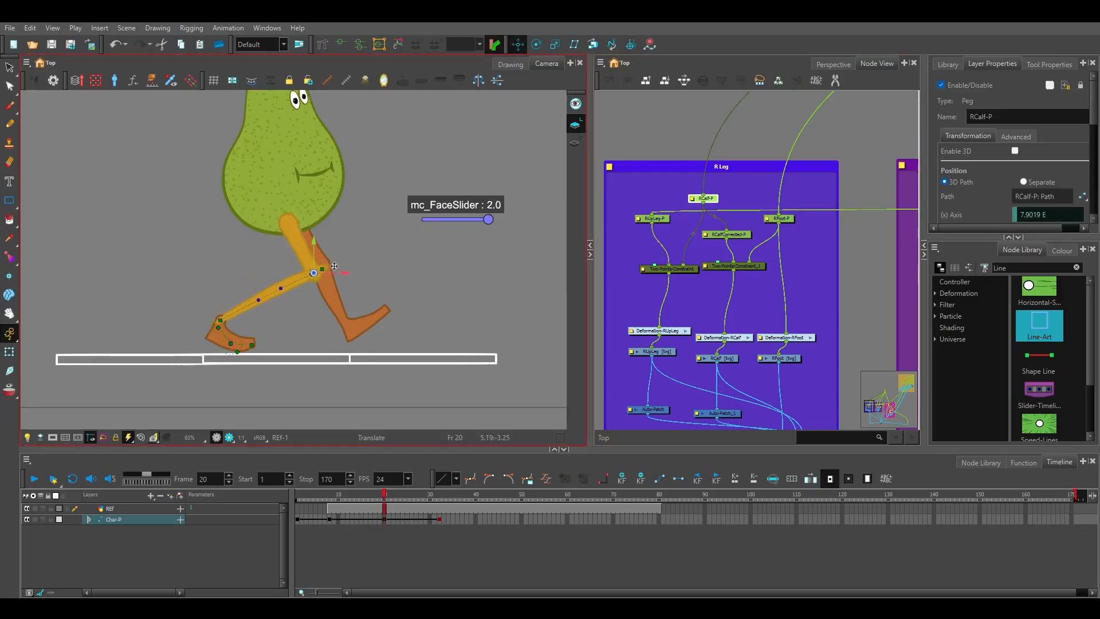
Move RFoot-P forward to the front heel position at frame 20, rotate its toes upward, and place it at 12.2670 E on X
click(781, 218)
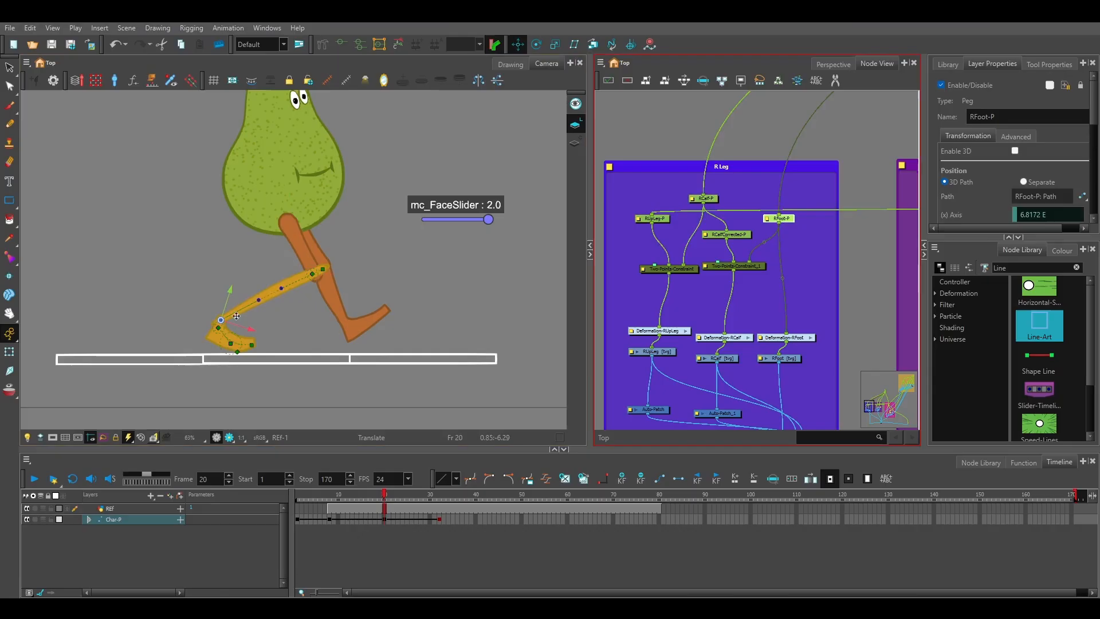
drag(241, 318, 387, 325)
click(536, 44)
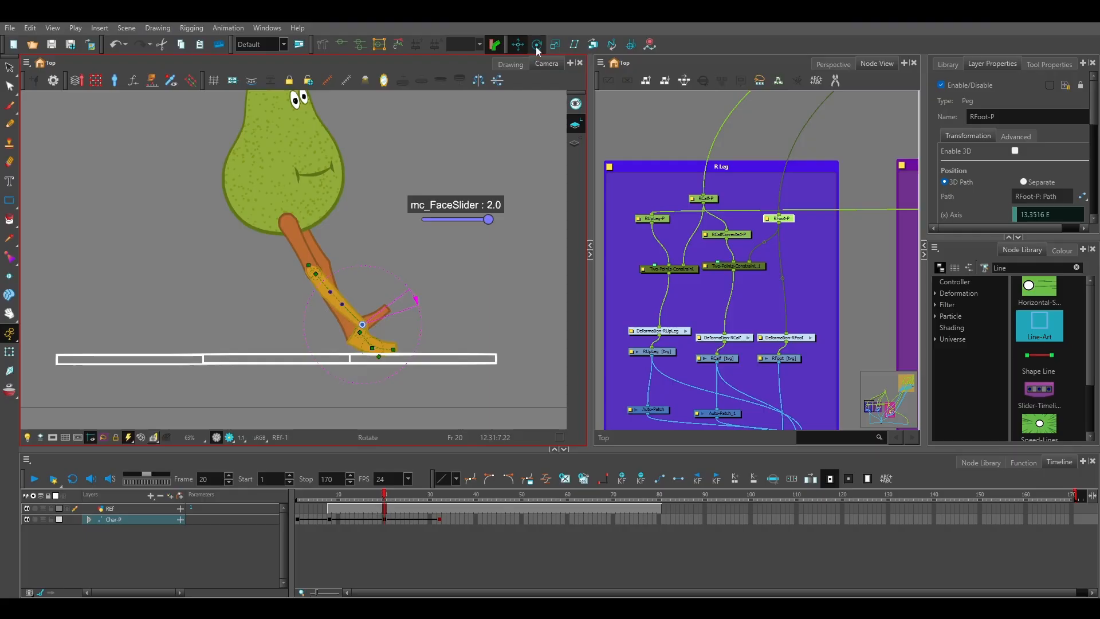
drag(405, 277, 364, 263)
click(518, 44)
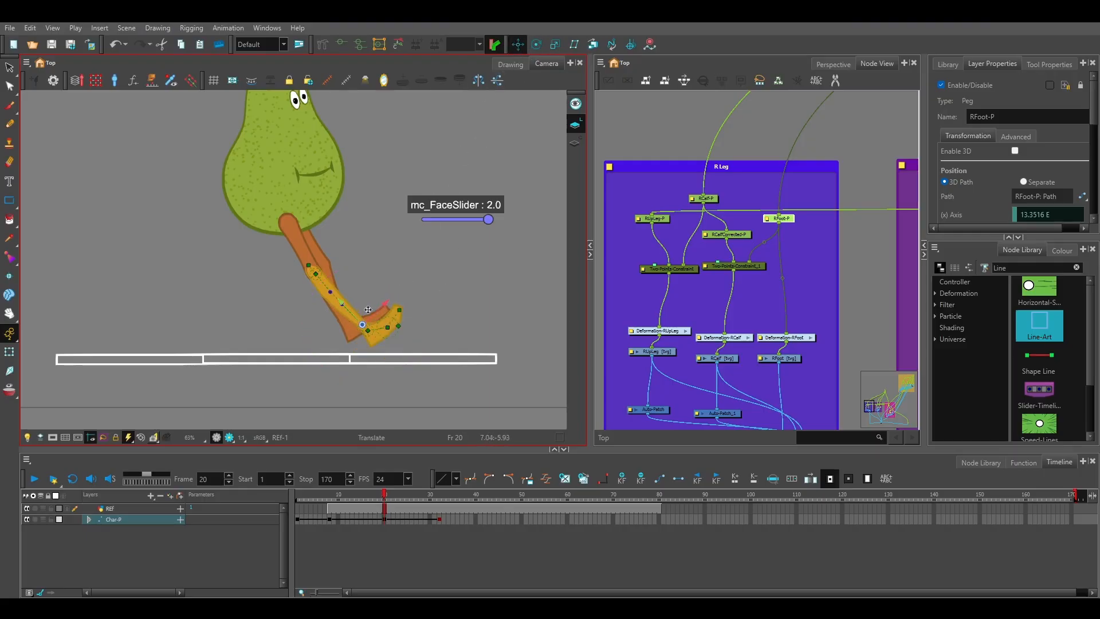
drag(367, 309, 353, 310)
drag(350, 310, 349, 313)
Adjust the right foot's toe bone (Bone_1) at frame 20 to flatten the toes, and compare the pose with frame 8
click(9, 352)
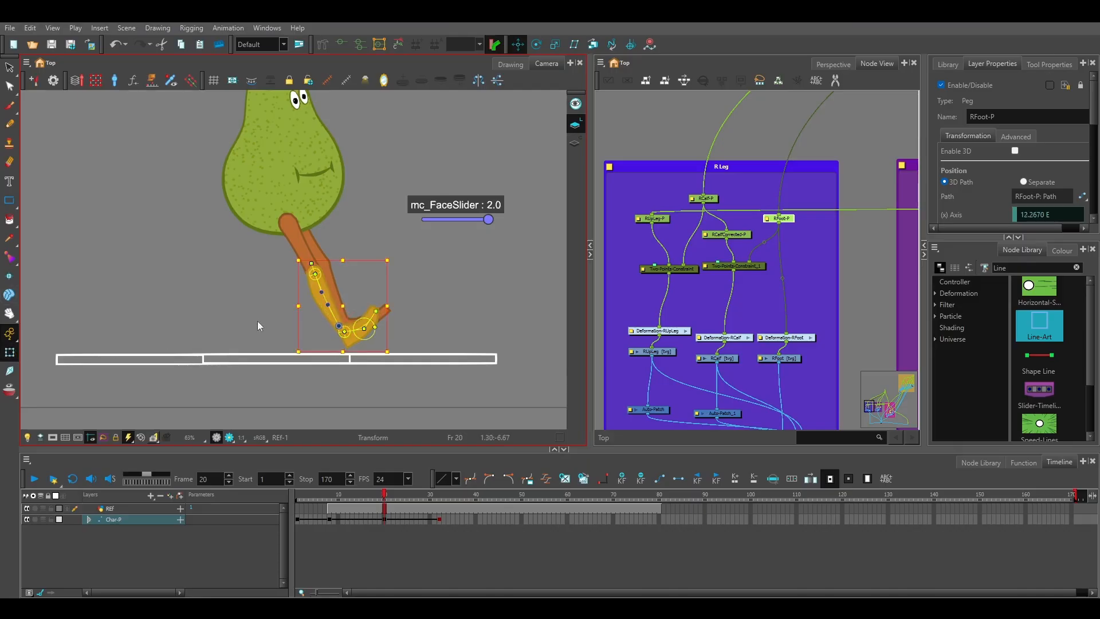
scroll(315, 332, up, 3)
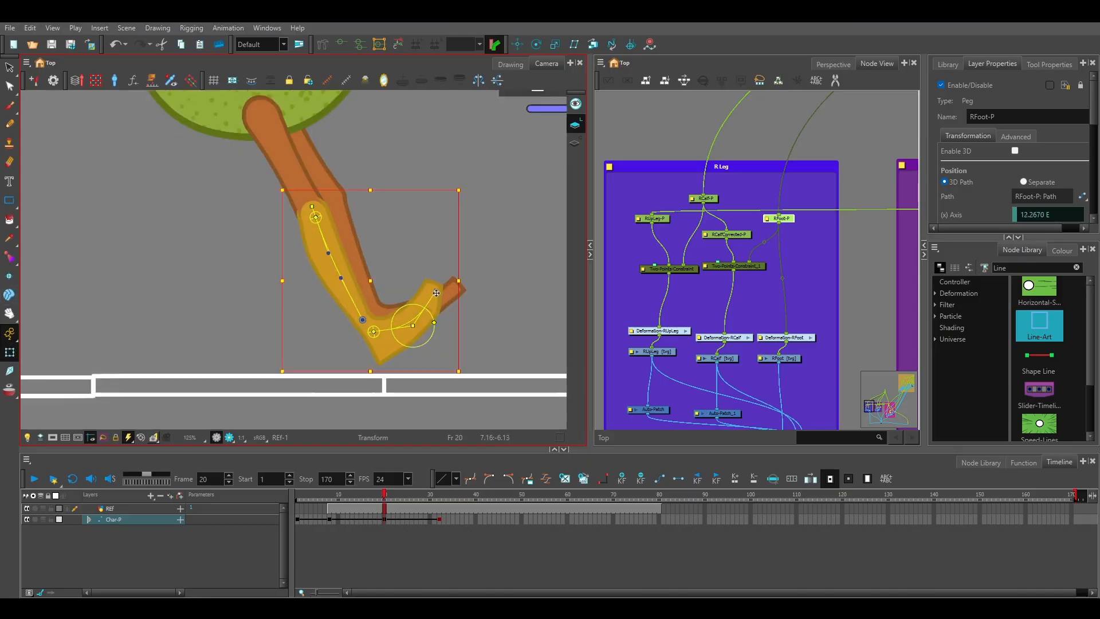
mouse_move(436, 293)
mouse_down()
mouse_move(451, 307)
mouse_move(447, 295)
mouse_up()
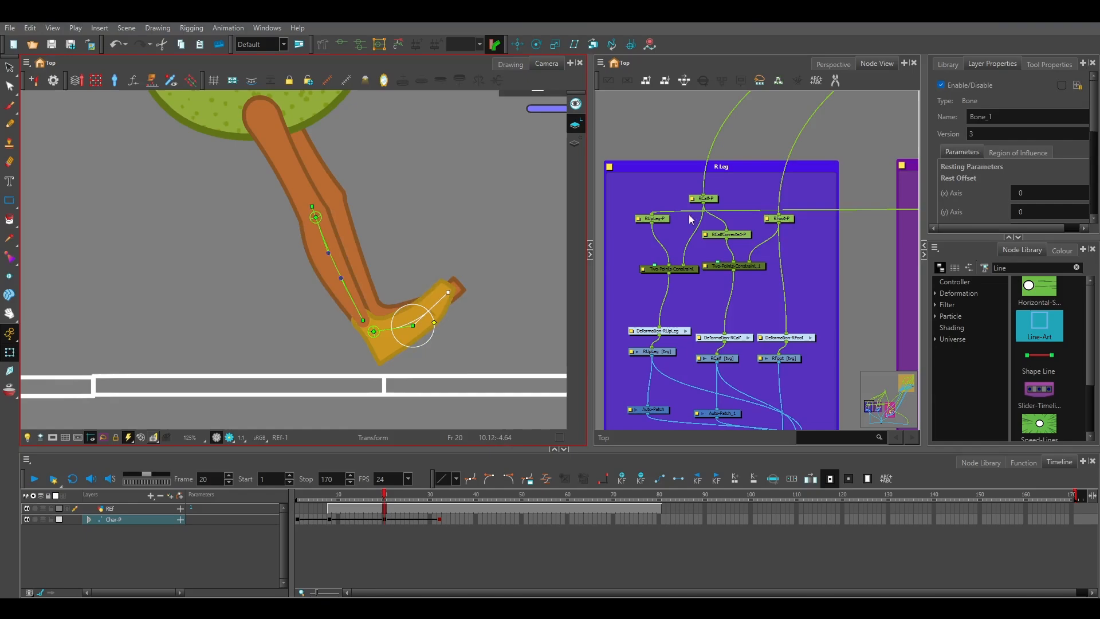
click(331, 501)
click(386, 501)
scroll(381, 215, down, 2)
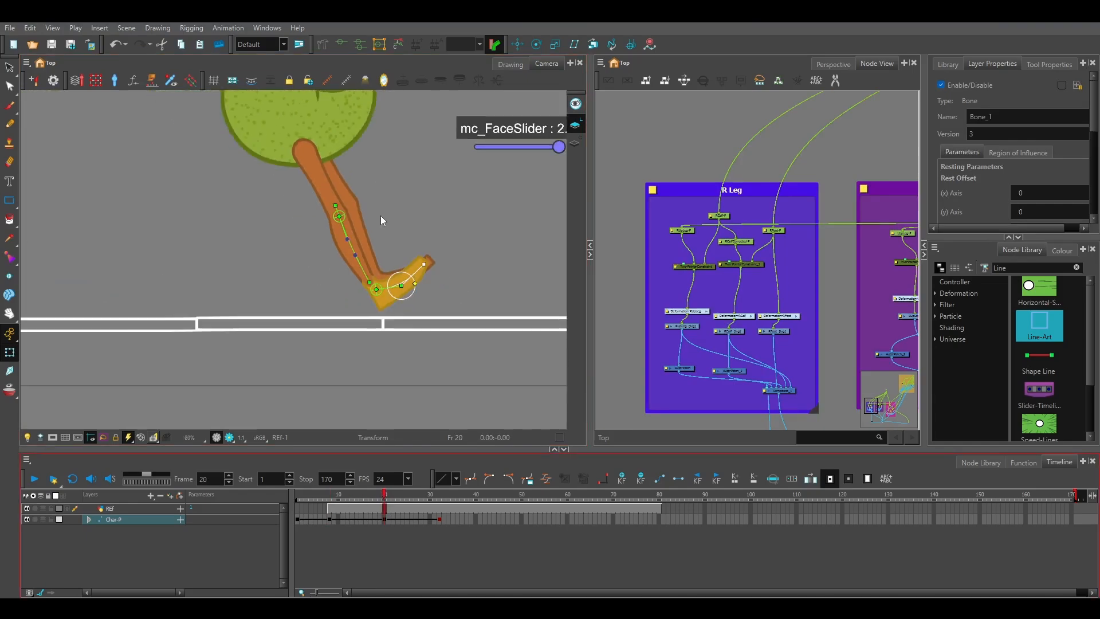
At frame 20, translate the LUpLeg-P peg slightly backward and the LCalf-P peg back so the left knee trails behind the body
click(700, 277)
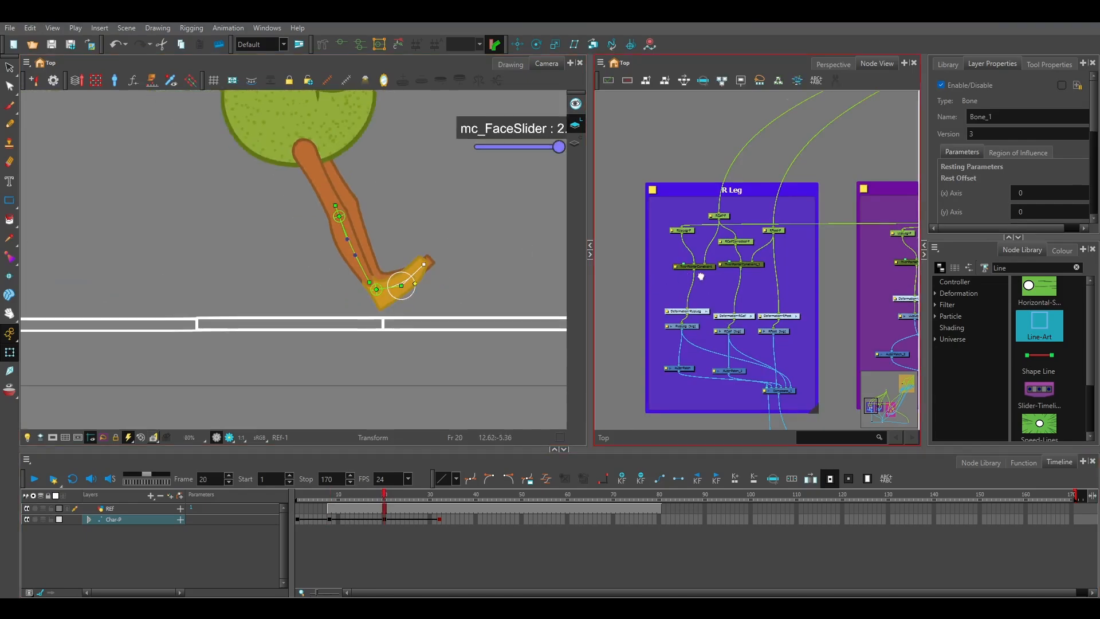
drag(700, 276, 503, 271)
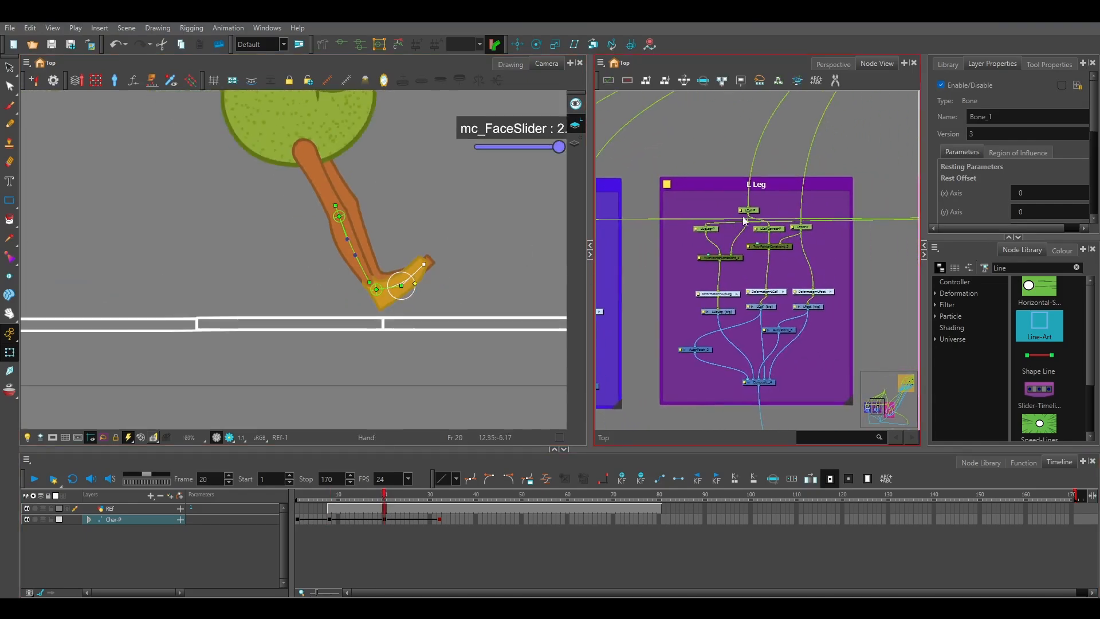
click(714, 230)
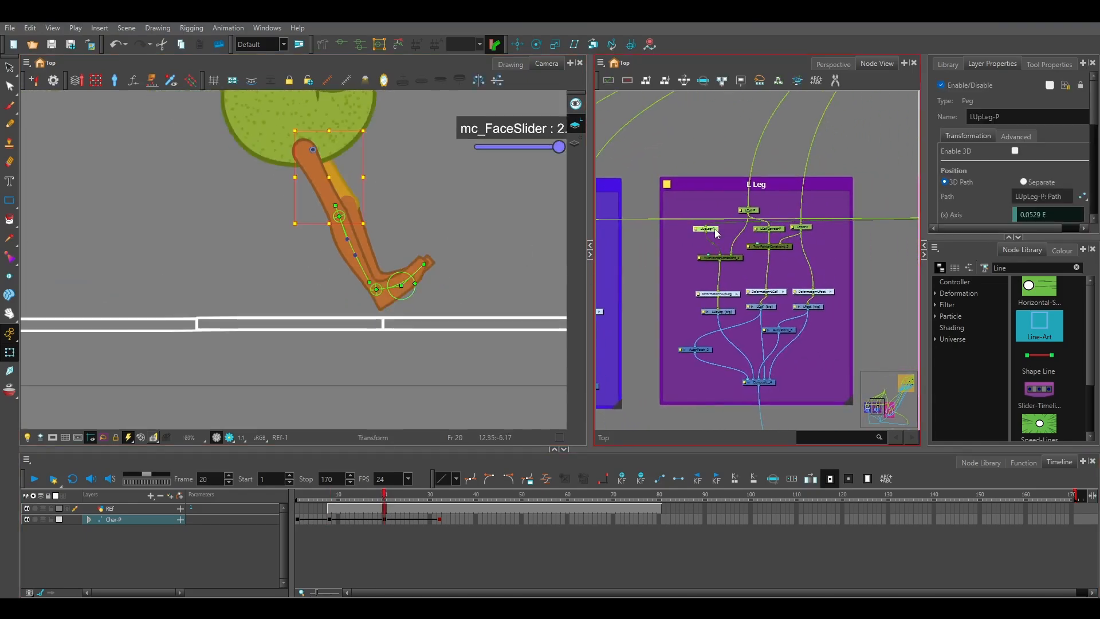
click(517, 44)
click(324, 141)
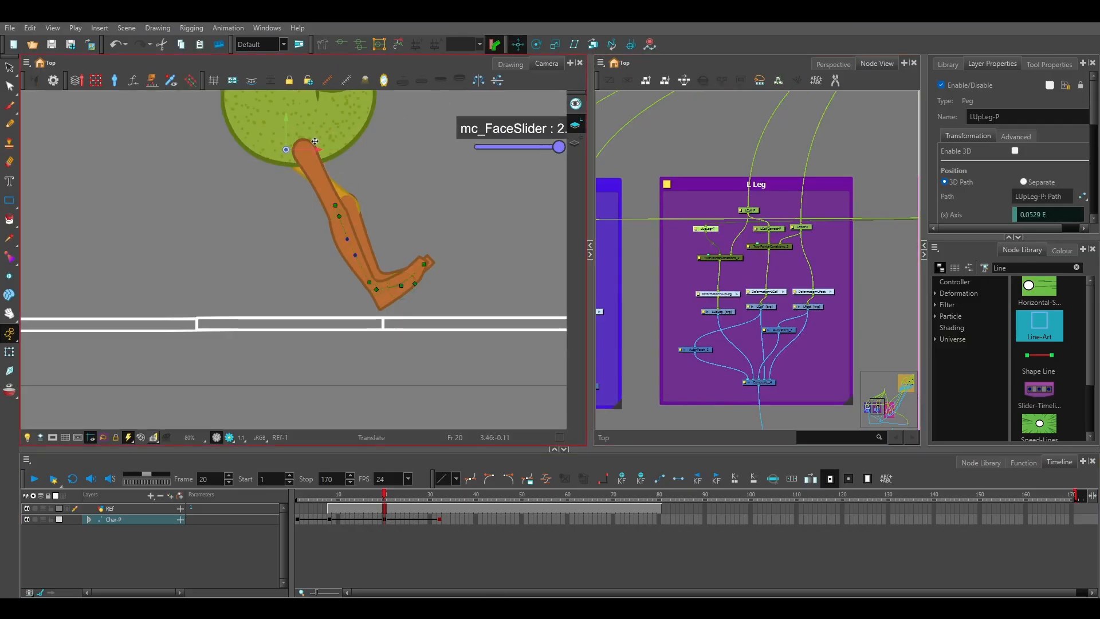
click(752, 211)
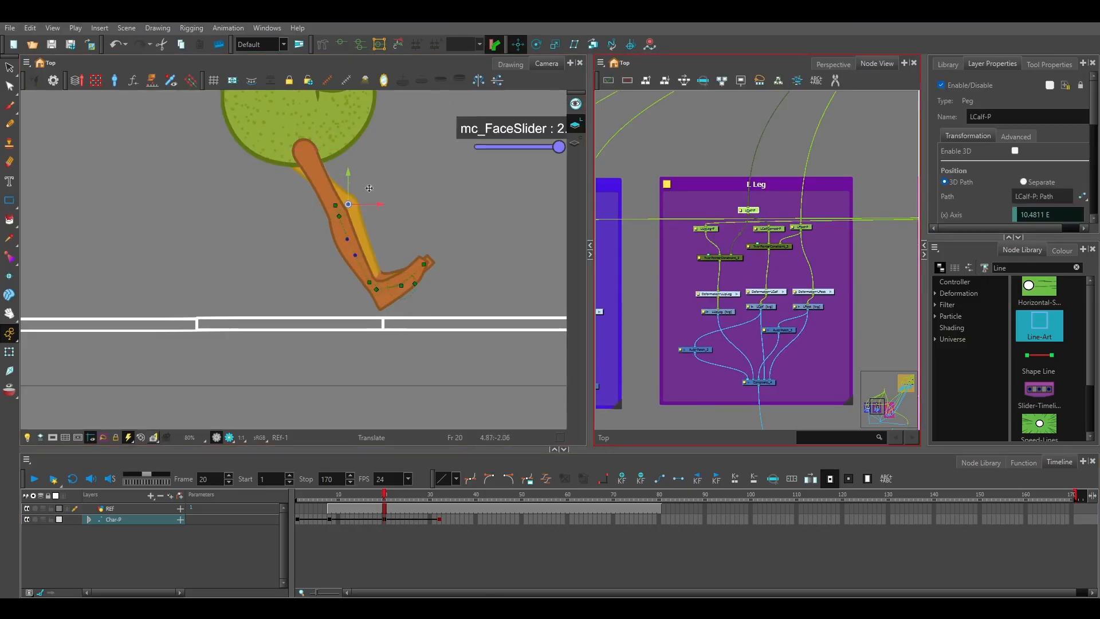
drag(378, 194, 281, 210)
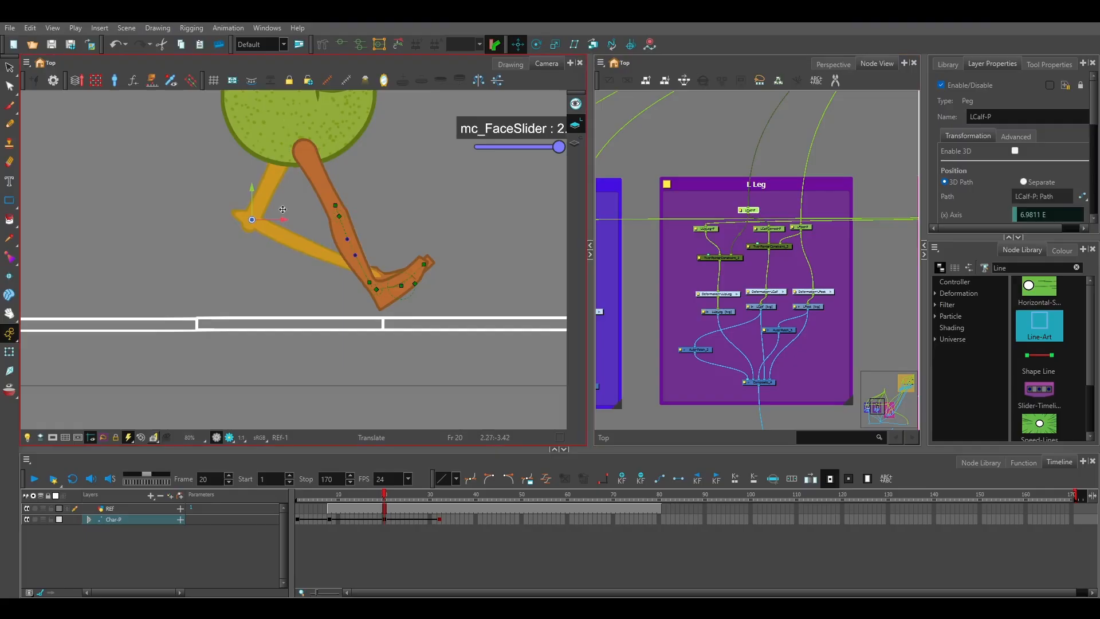
Move LFoot-P back to 6.0713 E on X at frame 20, rotate its toes downward, and nudge the left knee slightly forward
click(805, 228)
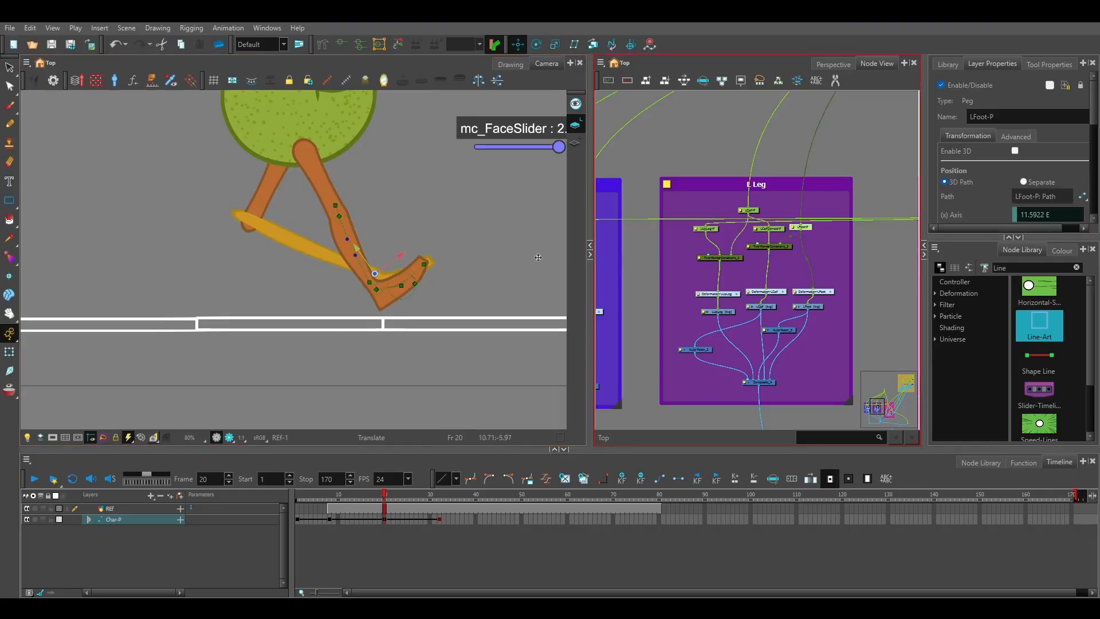
drag(378, 255, 237, 271)
click(537, 45)
key(alt+2)
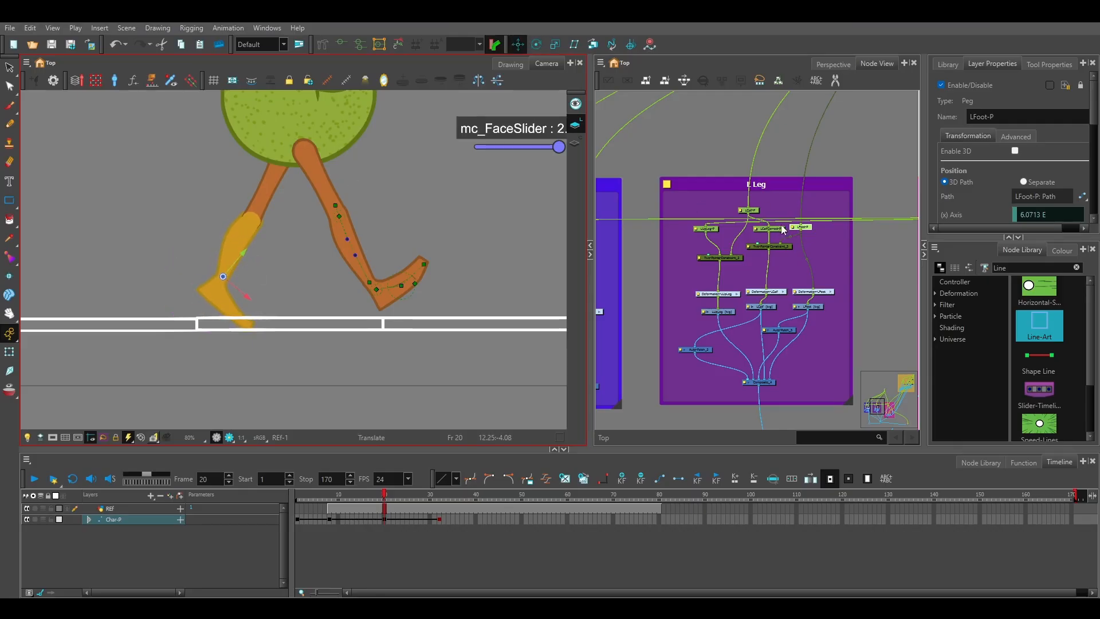
click(803, 228)
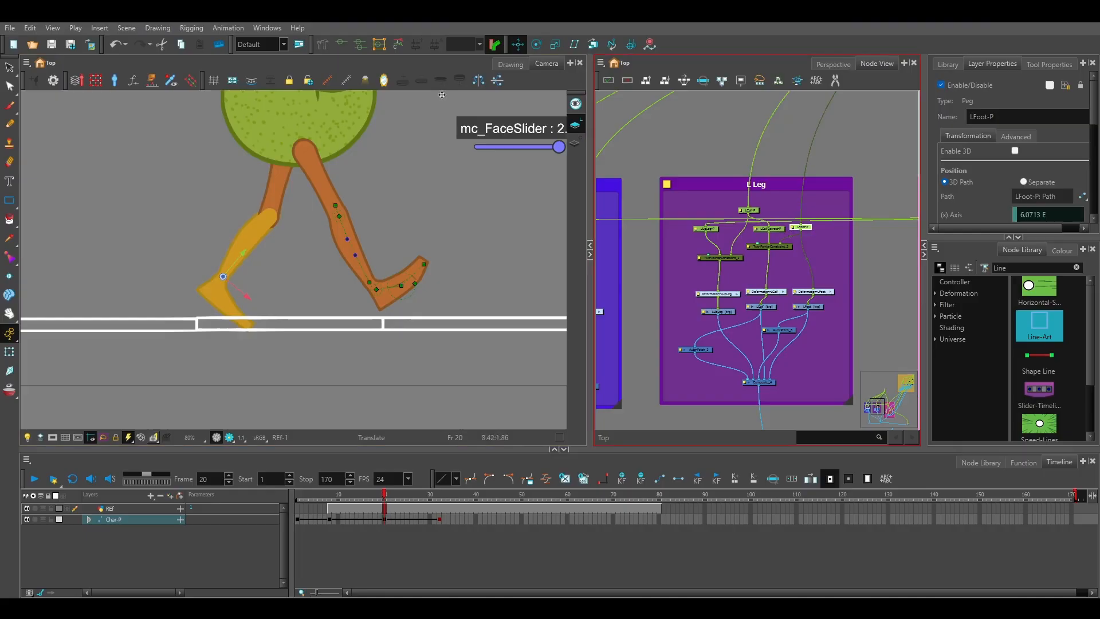
Bend the left foot's toe bone (Bone_1) at frame 20 so the toes lie flat along the ground
scroll(256, 310, up, 2)
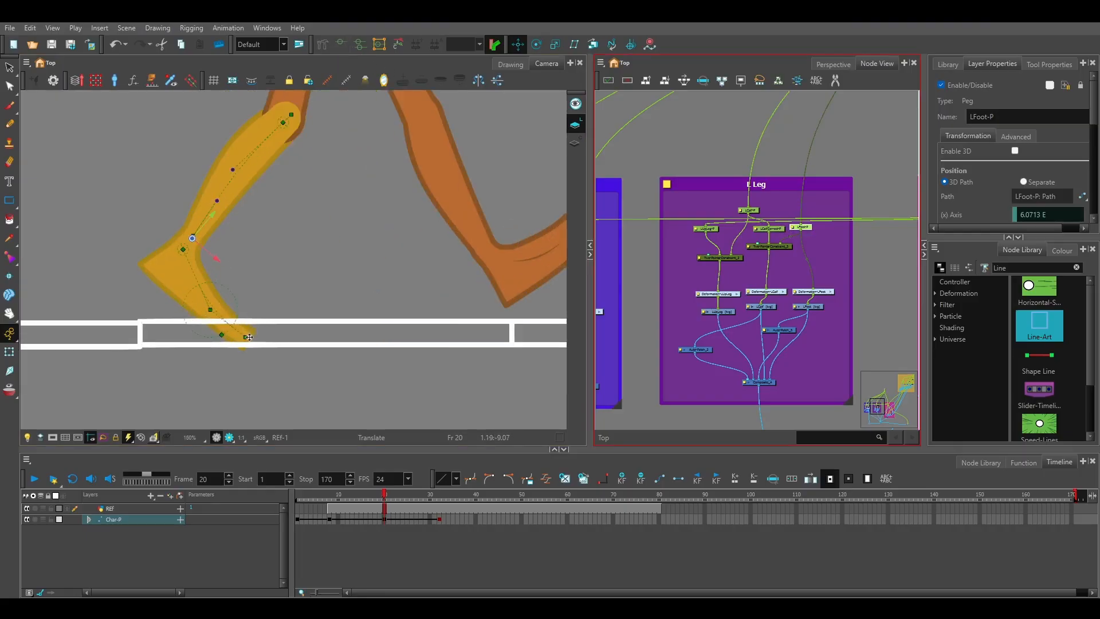
click(10, 352)
drag(246, 337, 252, 308)
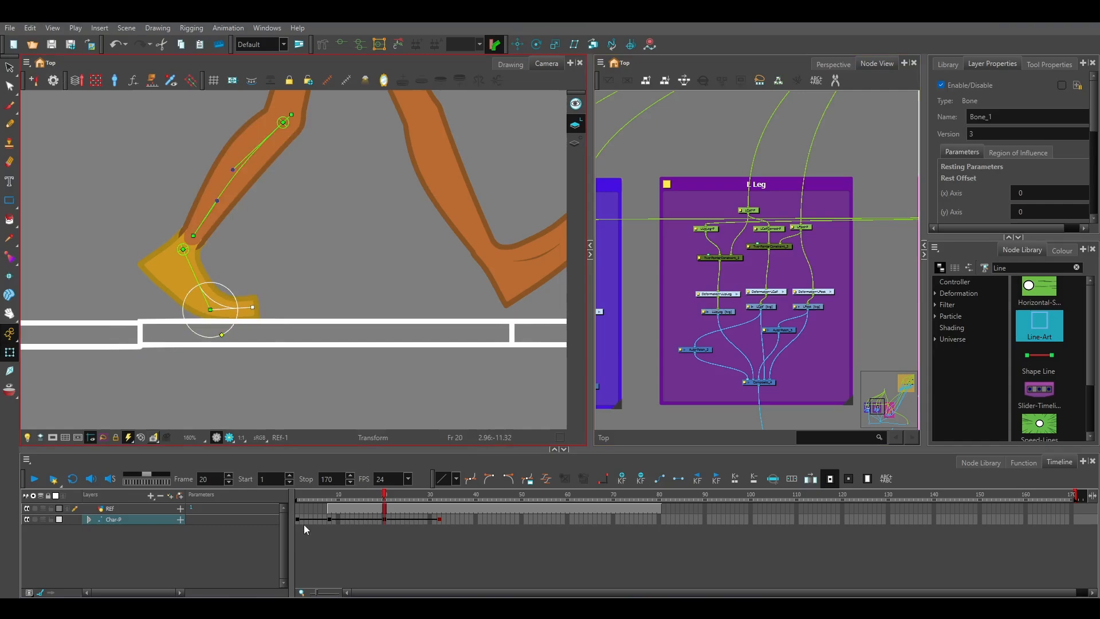
Compare the Char-P contact poses at frames 8, 20 and 32
click(382, 520)
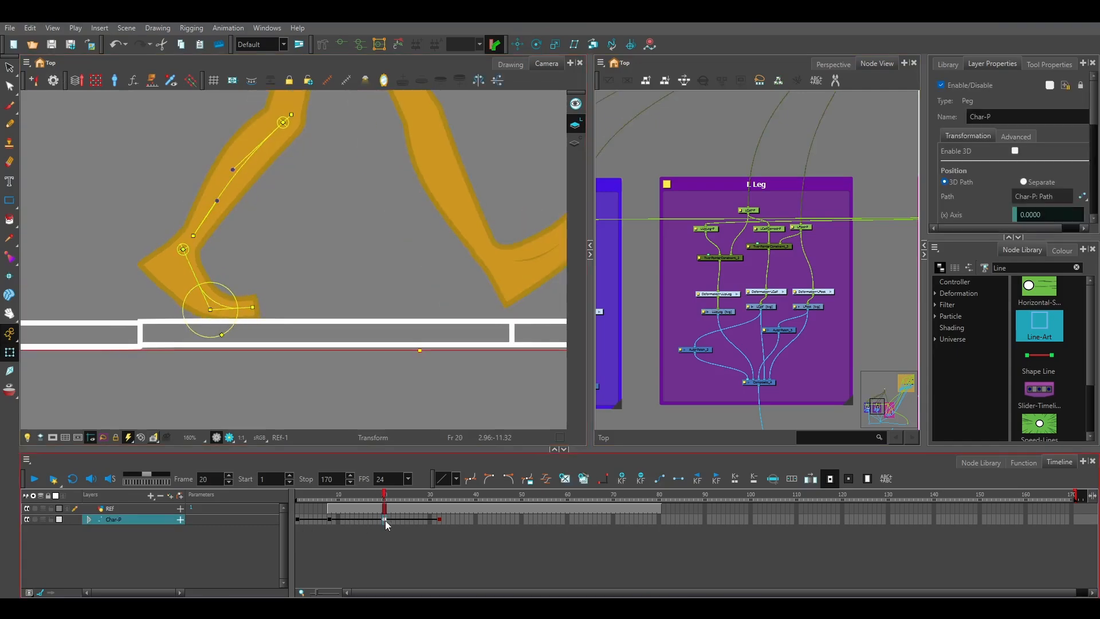
scroll(353, 313, down, 4)
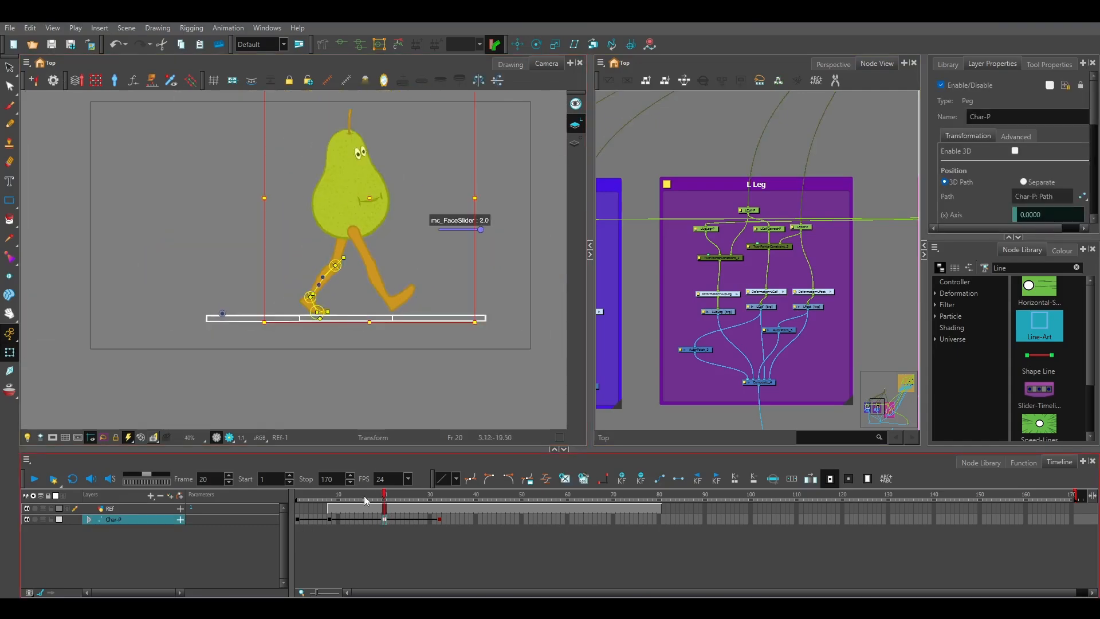
drag(365, 496, 330, 493)
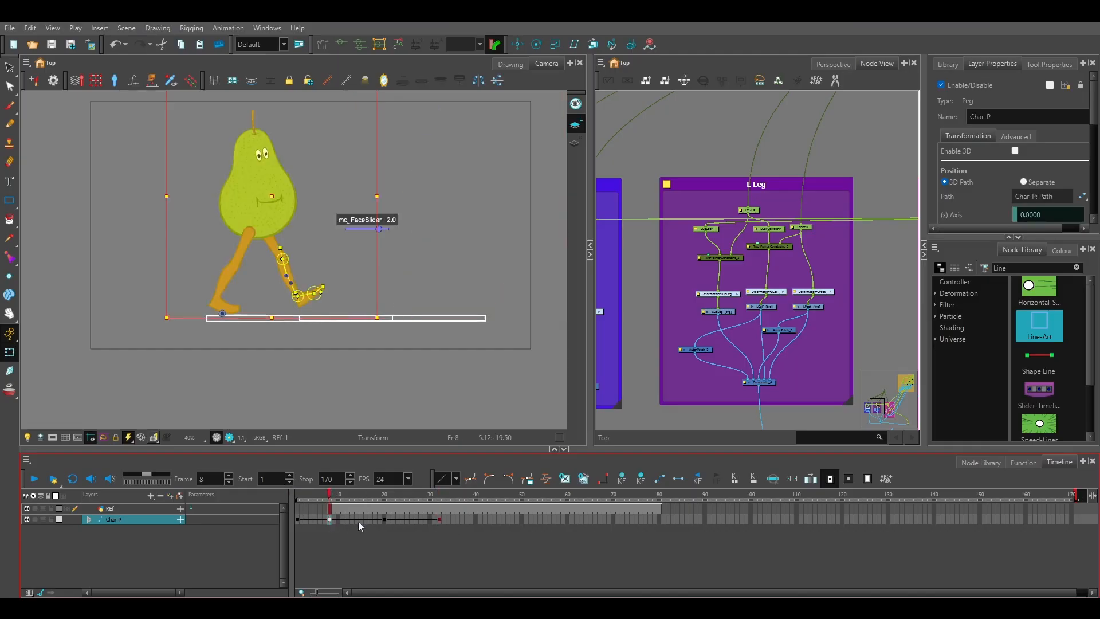
click(388, 521)
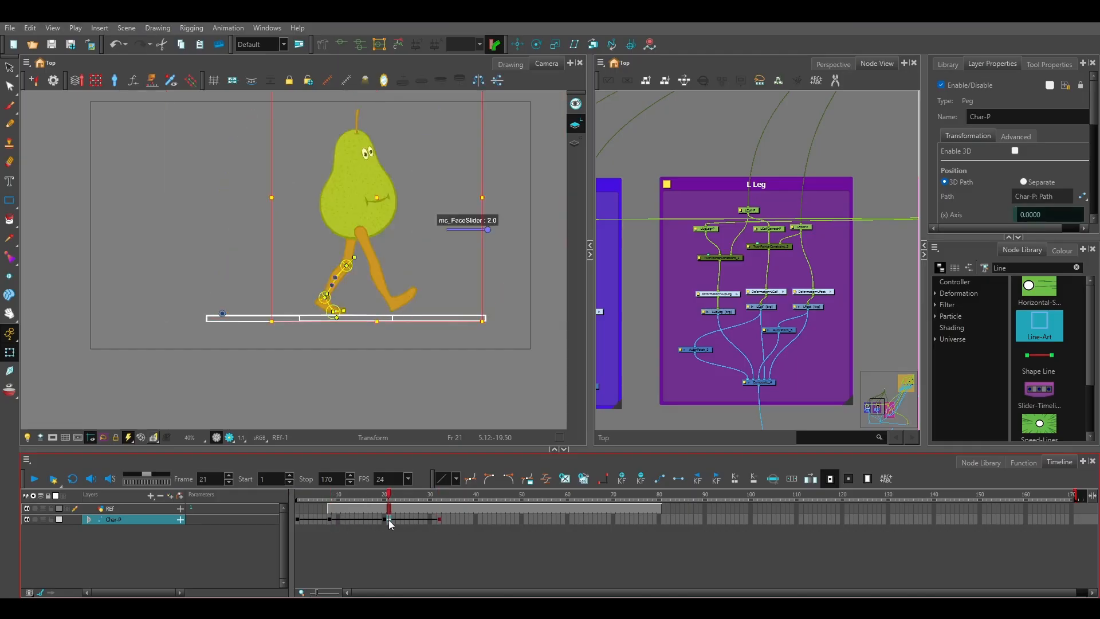
key(comma)
click(440, 520)
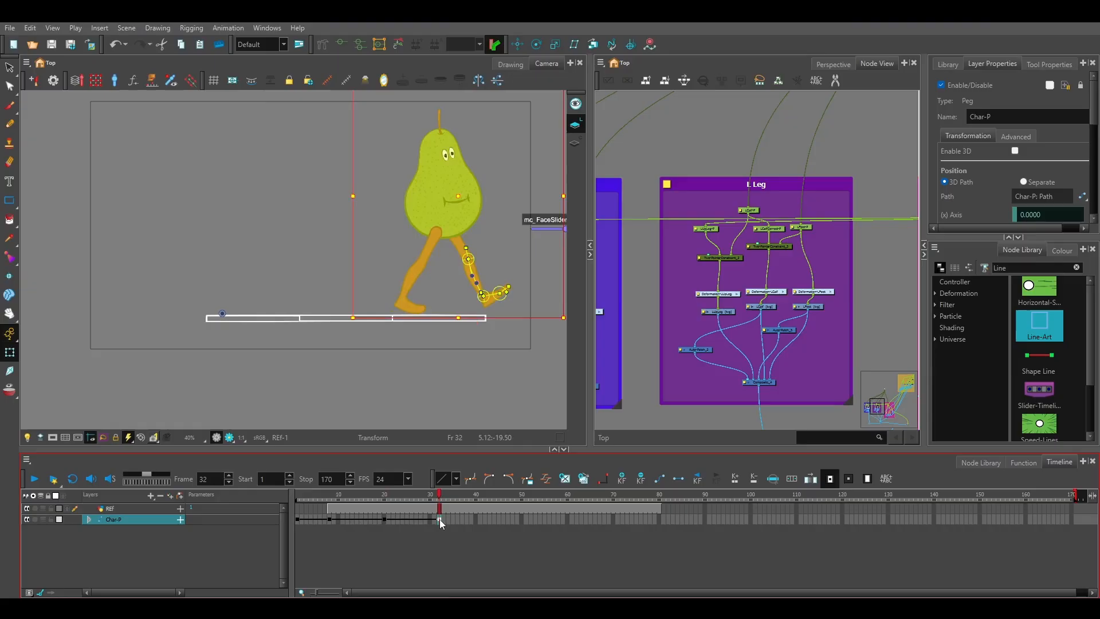
Hide the REF layer and convert the Char-P keyframes from frame 1 to 32 into stop-motion keyframes
click(298, 520)
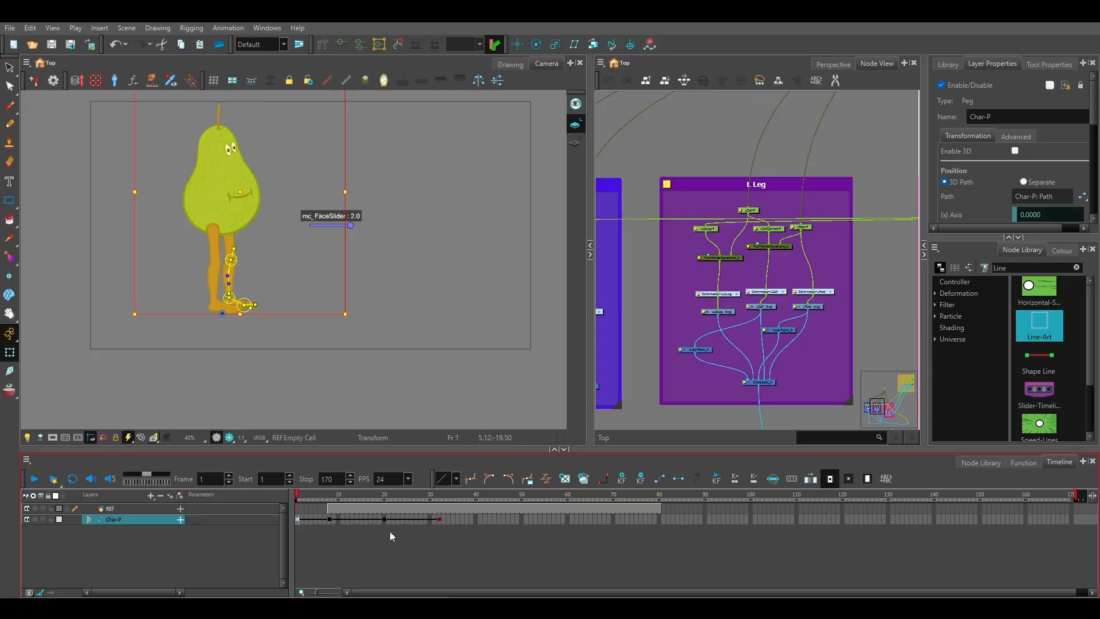
shift+click(439, 520)
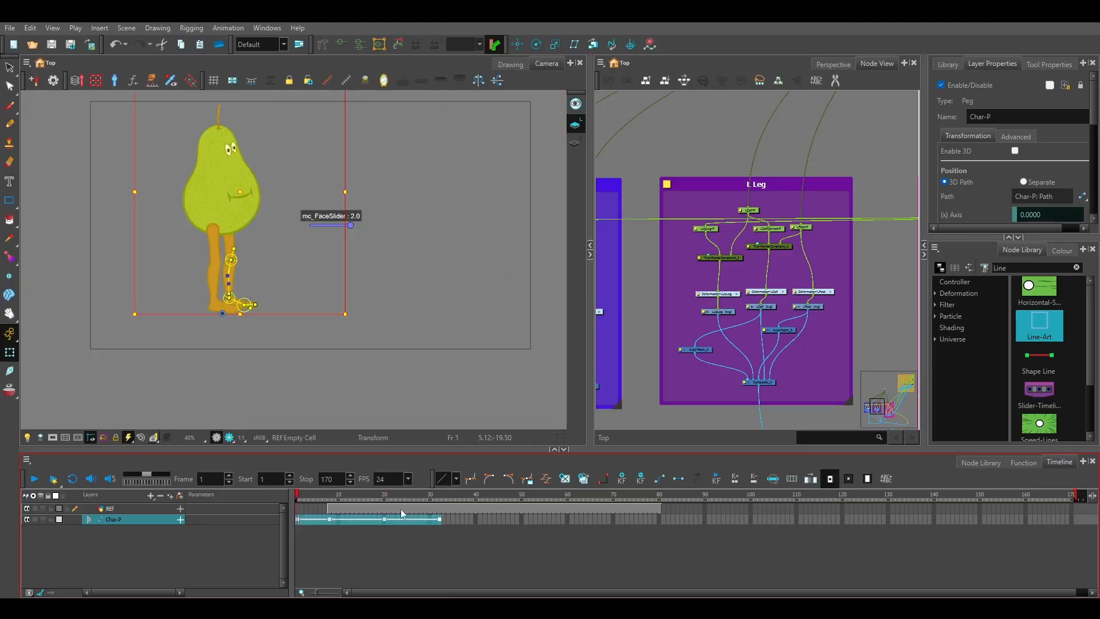
drag(397, 497, 285, 517)
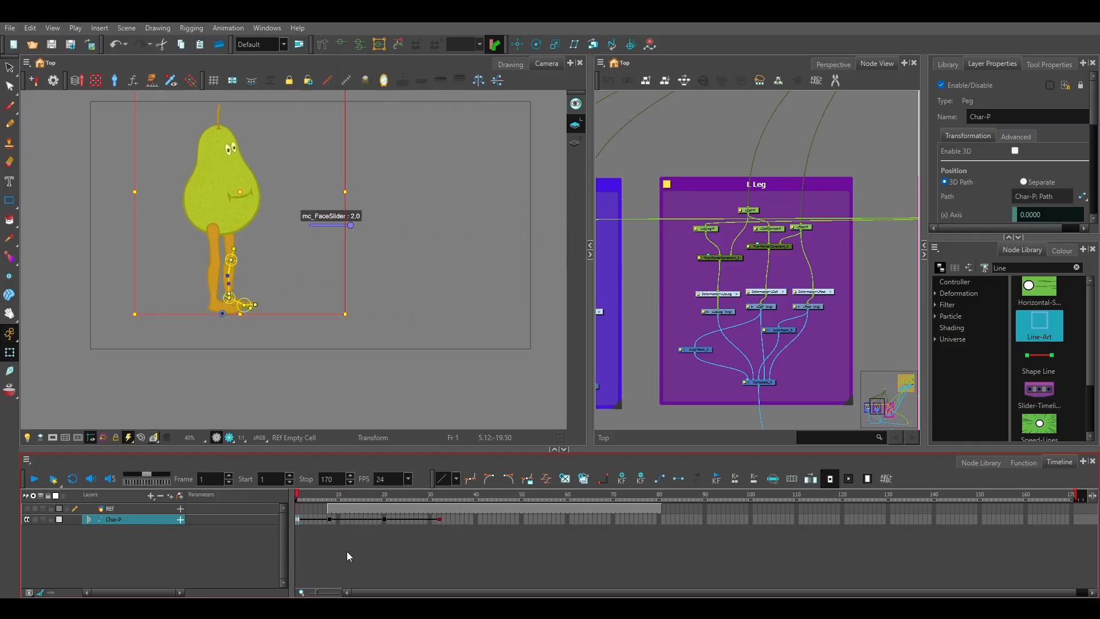
click(439, 520)
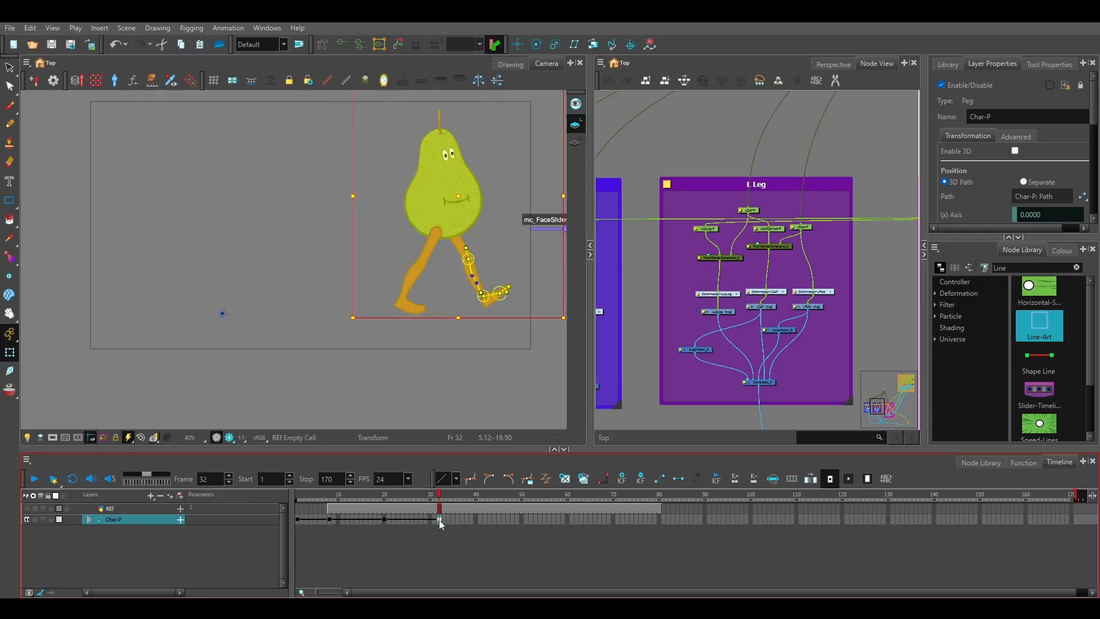
shift+click(298, 520)
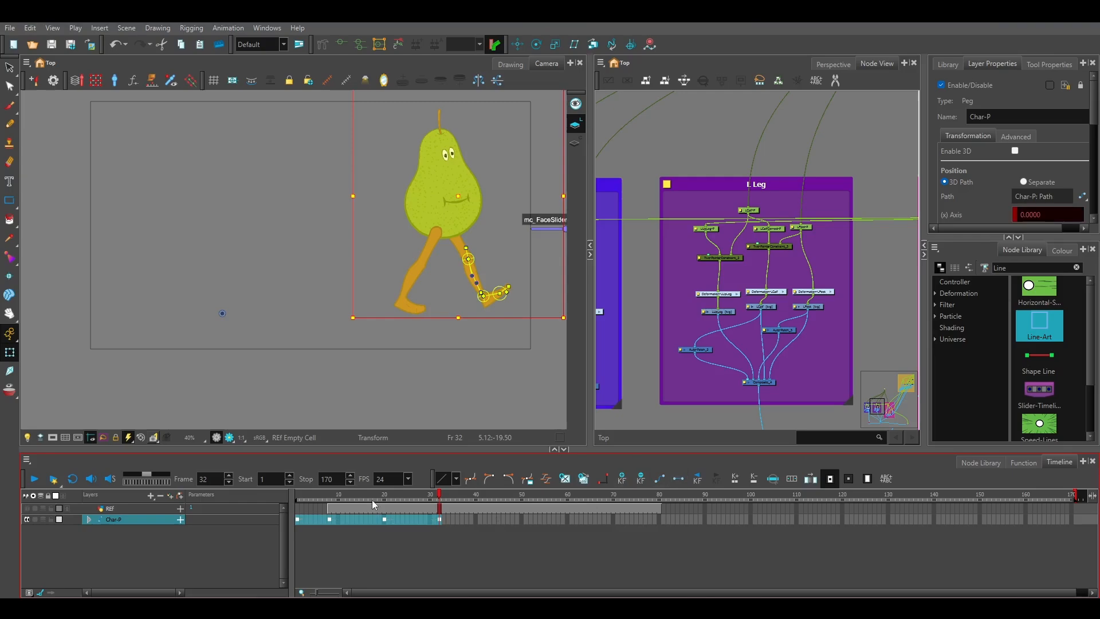
drag(373, 497, 242, 495)
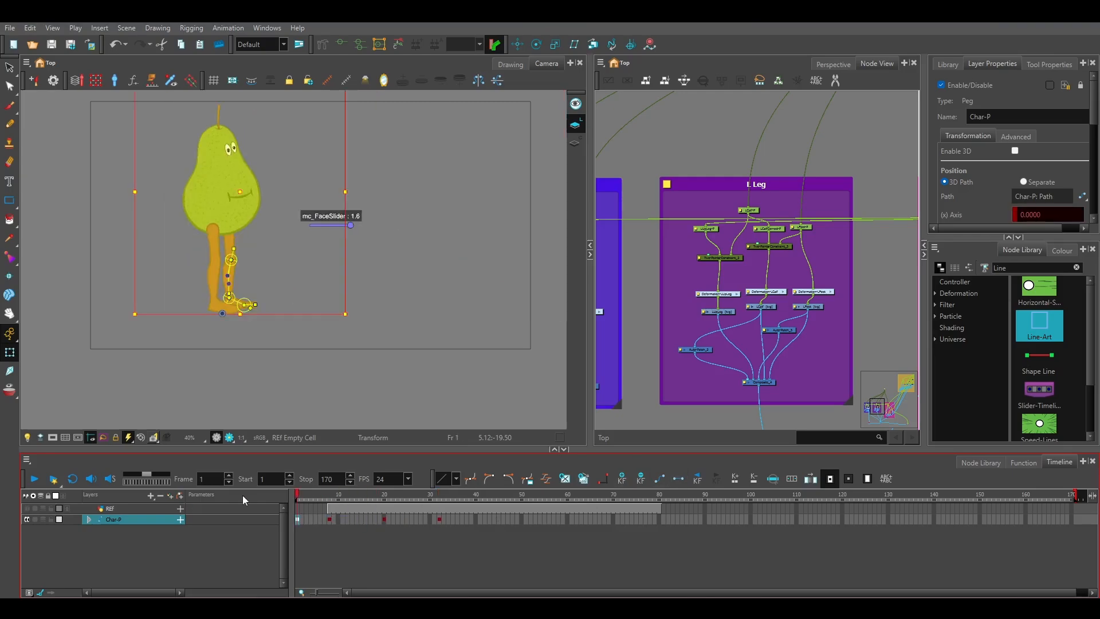
Deselect the character, play back the stop-motion poses, and grab the mc_FaceSlider control at frame 8
click(276, 408)
click(35, 478)
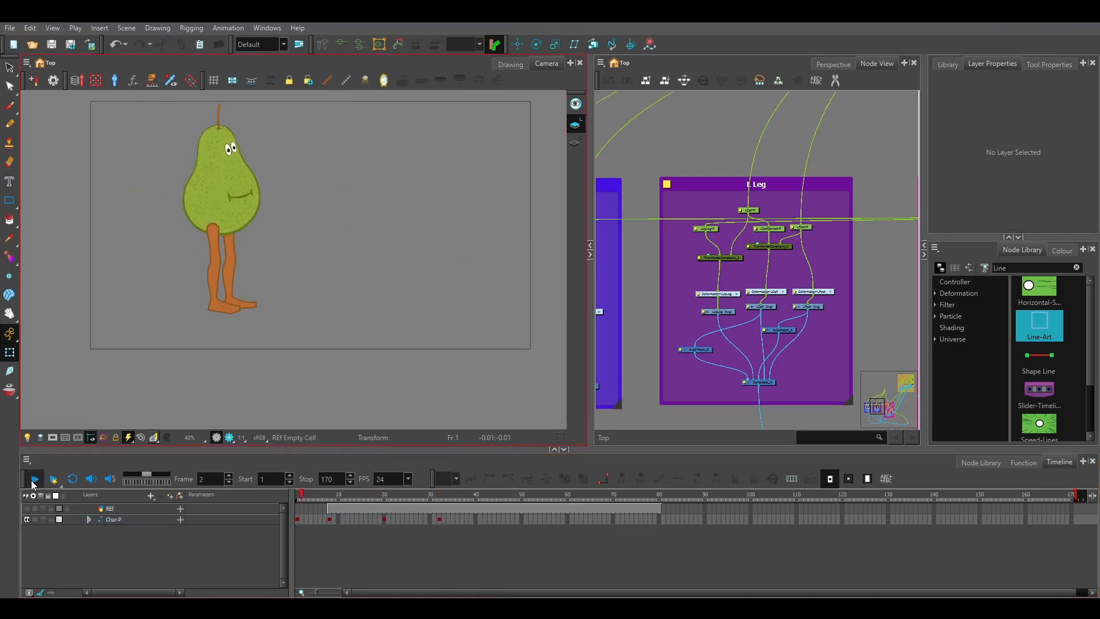
click(331, 496)
mouse_move(332, 497)
mouse_down()
mouse_move(410, 500)
mouse_move(329, 506)
mouse_up()
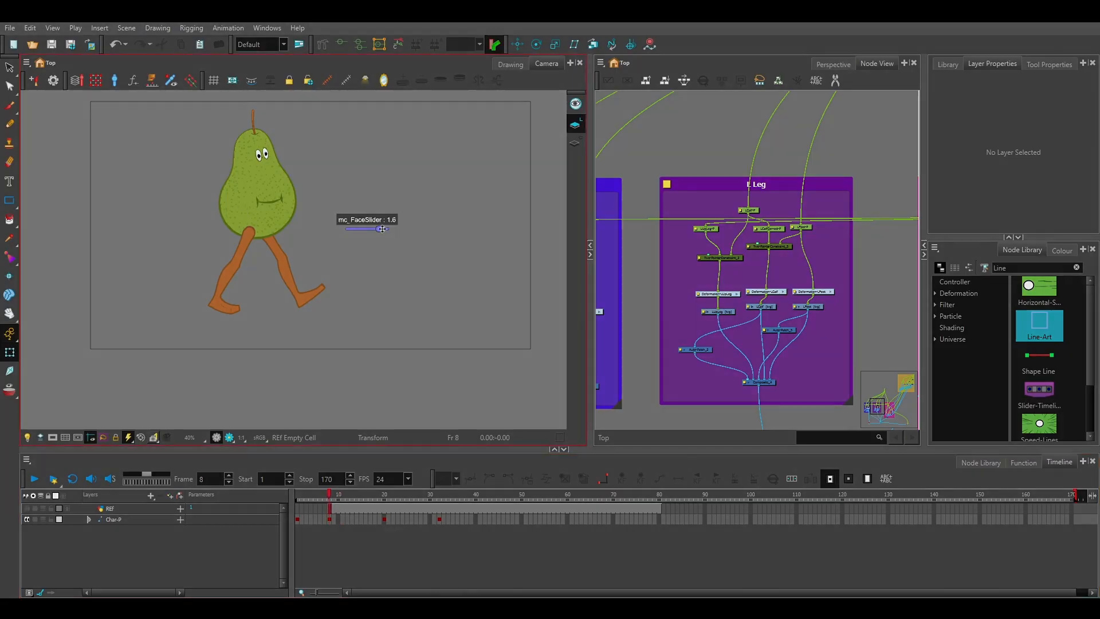
click(379, 229)
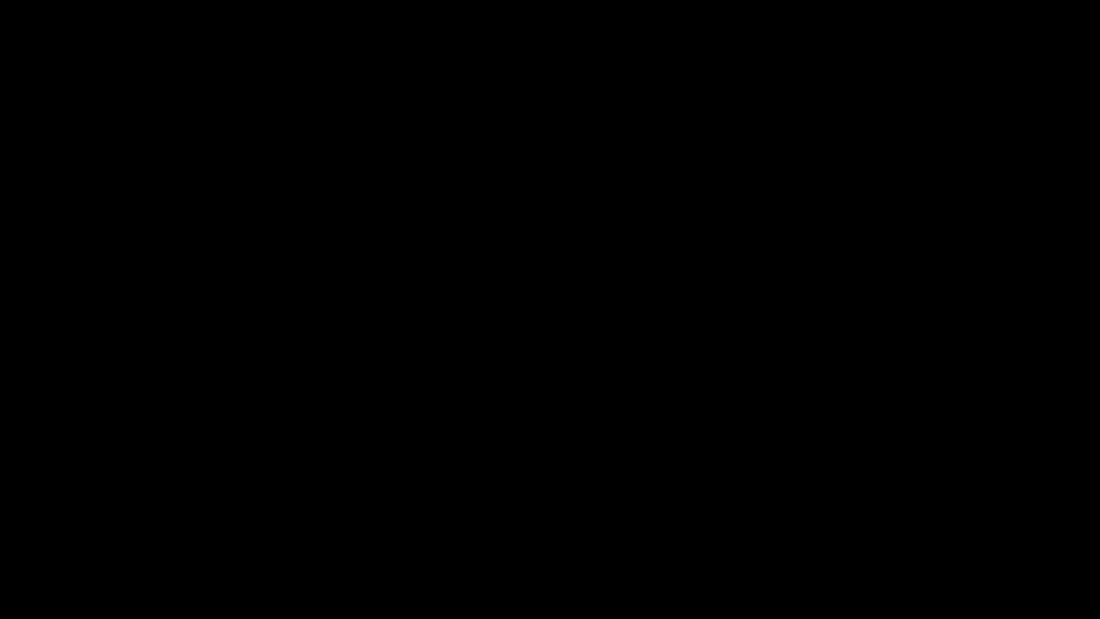